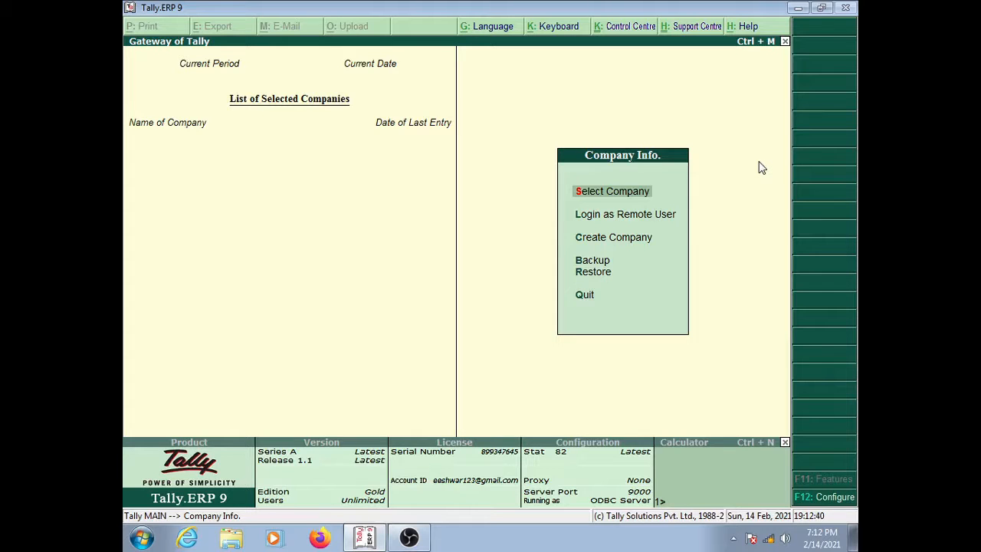
Step: Browse the company menu options and settle on Create Company
{"action": "key", "text": "Down"}
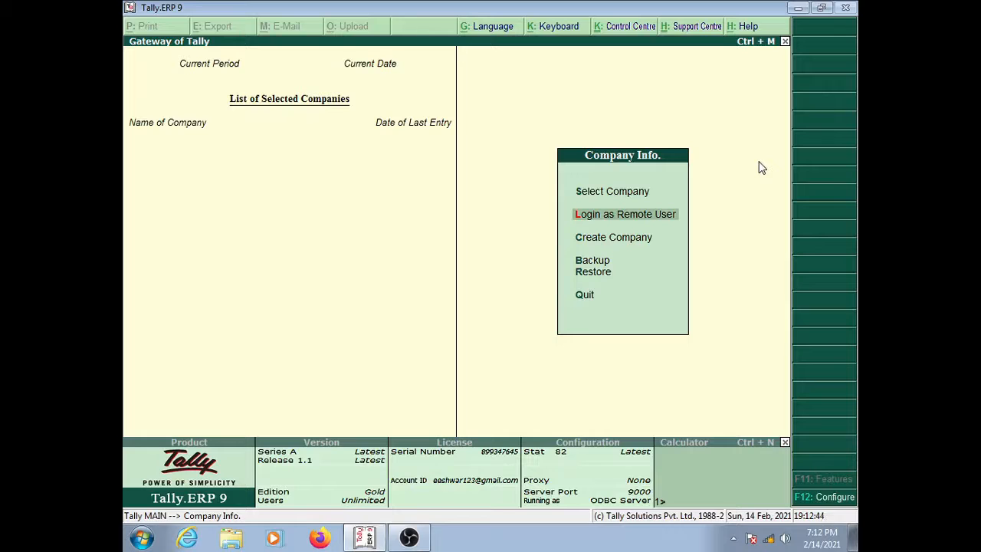
{"action": "key", "text": "Down"}
{"action": "key", "text": "Down"}
{"action": "key", "text": "Down"}
{"action": "key", "text": "Down"}
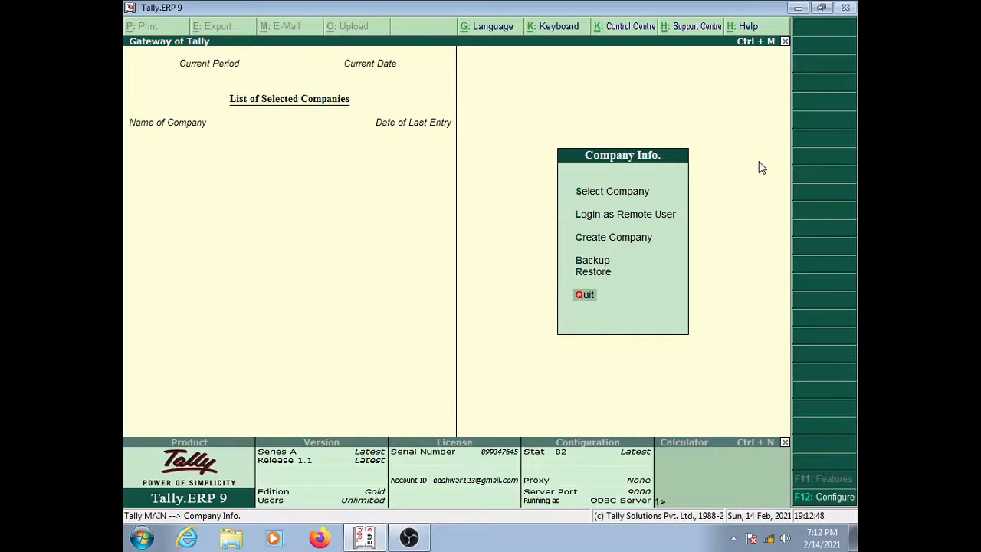
{"action": "key", "text": "Up"}
{"action": "key", "text": "Up"}
{"action": "key", "text": "Up"}
{"action": "key", "text": "Up"}
{"action": "key", "text": "Up"}
{"action": "key", "text": "Down"}
{"action": "key", "text": "Down"}
{"action": "key", "text": "Down"}
{"action": "key", "text": "Down"}
{"action": "key", "text": "Down"}
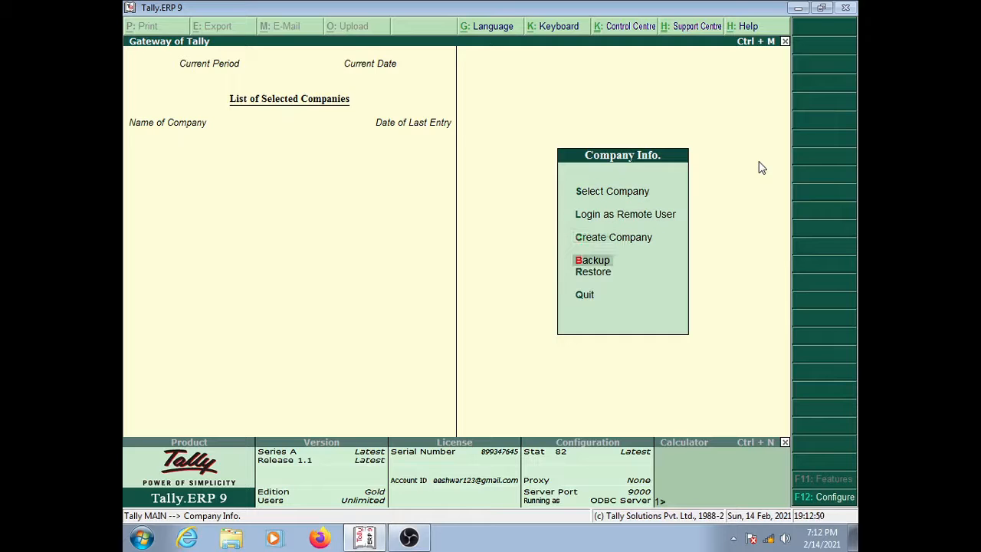
{"action": "key", "text": "Up"}
{"action": "key", "text": "Up"}
{"action": "key", "text": "Up"}
{"action": "key", "text": "Up"}
{"action": "key", "text": "Up"}
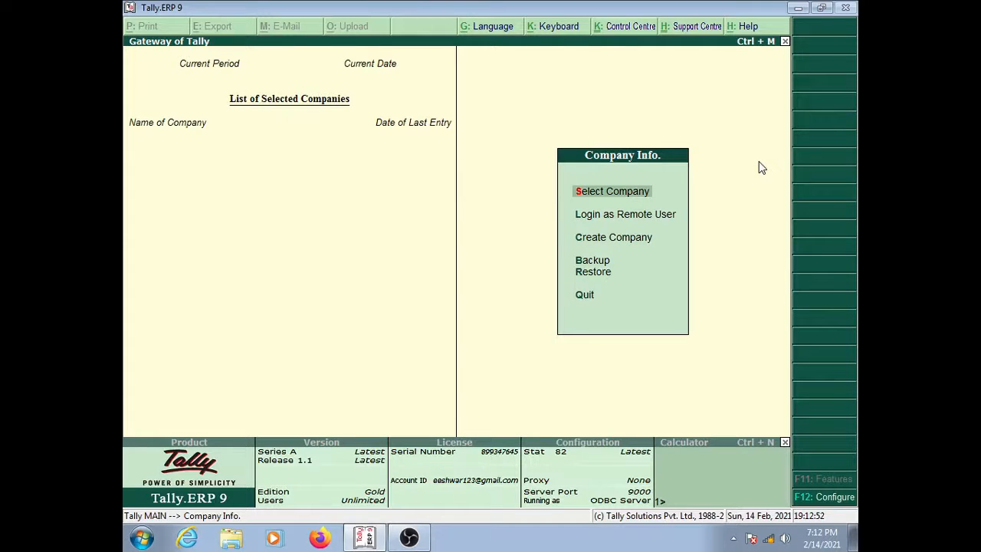
{"action": "key", "text": "Down"}
{"action": "key", "text": "Down"}
{"action": "key", "text": "Down"}
{"action": "key", "text": "Down"}
{"action": "key", "text": "Down"}
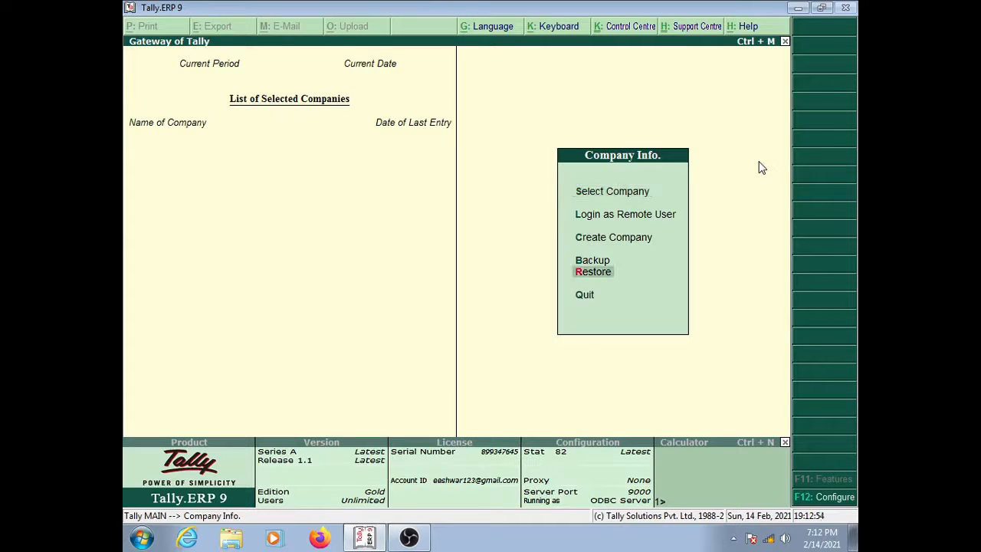
{"action": "key", "text": "Up"}
{"action": "key", "text": "Up"}
{"action": "key", "text": "Up"}
{"action": "key", "text": "Up"}
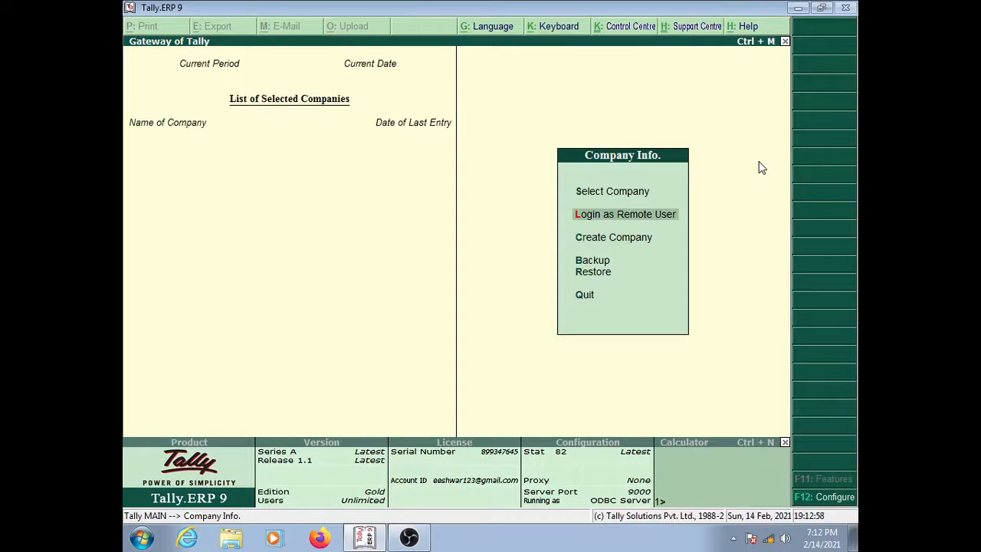
{"action": "key", "text": "Up"}
{"action": "key", "text": "Down"}
{"action": "key", "text": "Down"}
{"action": "key", "text": "Down"}
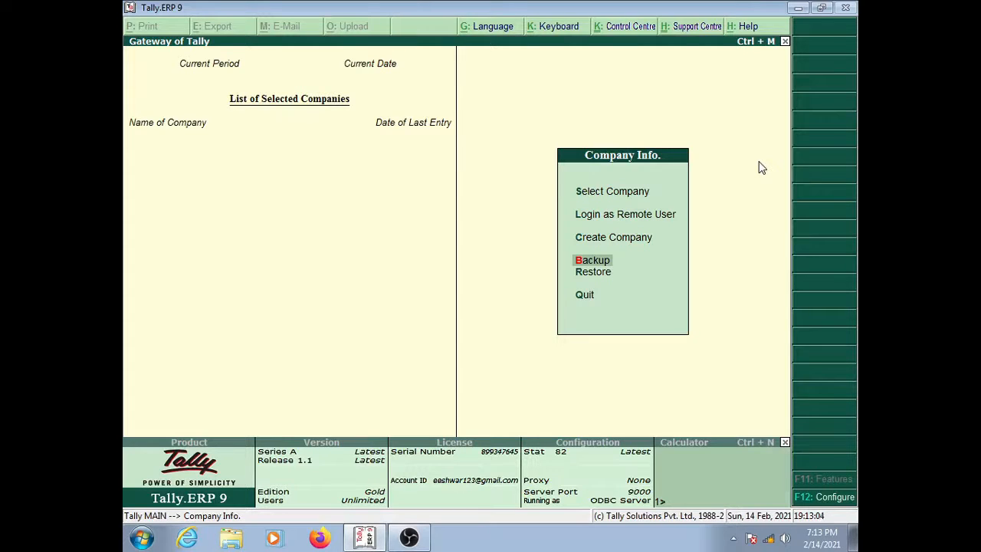
{"action": "key", "text": "Up"}
{"action": "key", "text": "Up"}
{"action": "key", "text": "Up"}
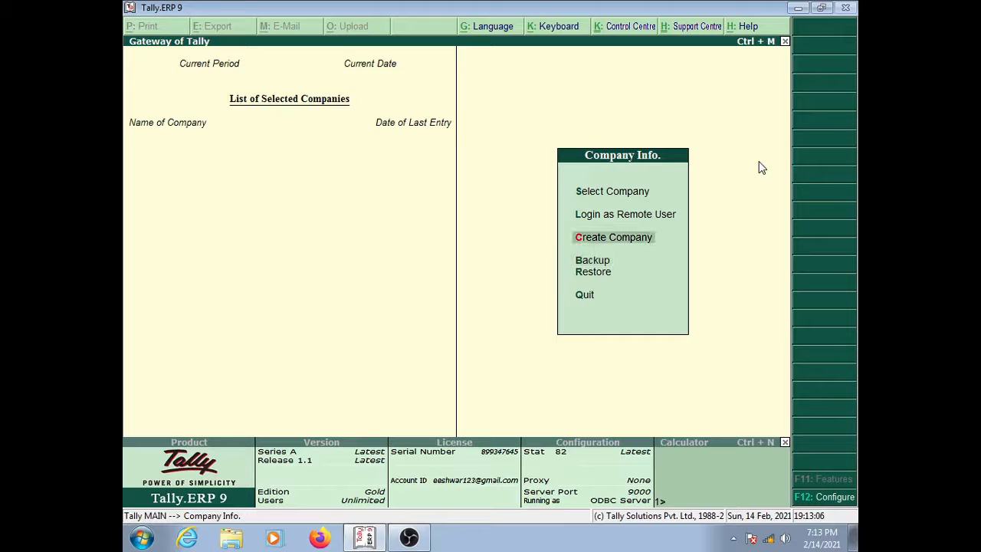
{"action": "key", "text": "Down"}
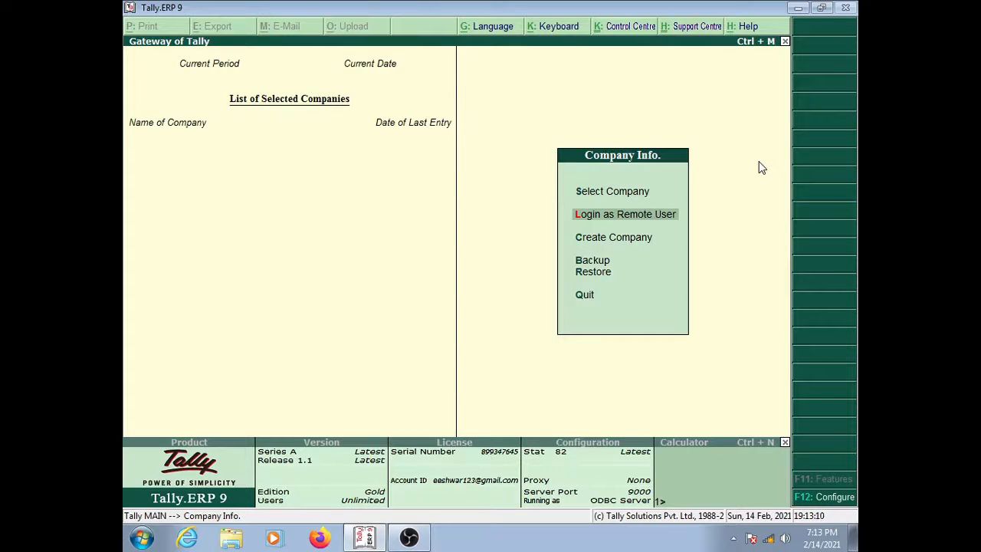
{"action": "key", "text": "Down"}
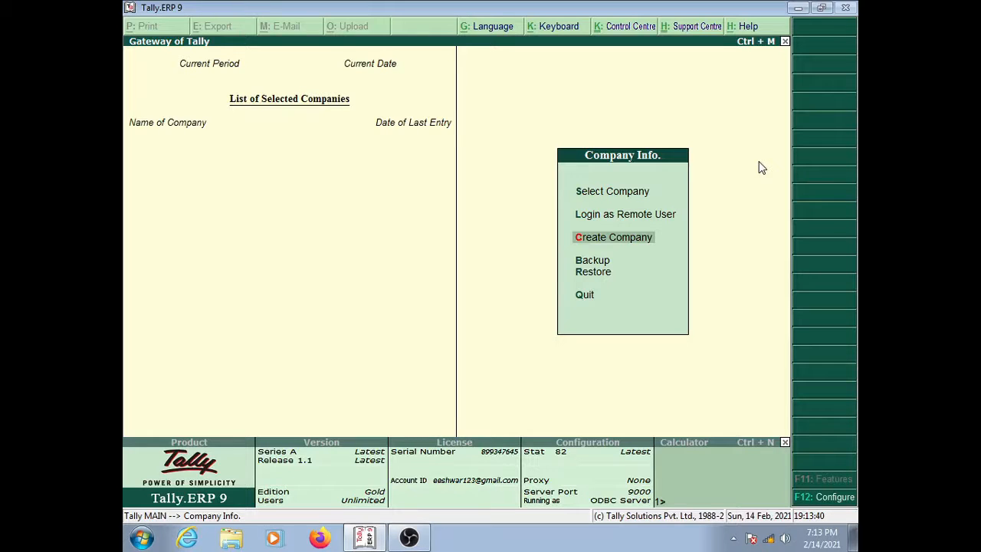
Step: Start a new company, keeping the default data directory C:\Tally.ERP9\Data
{"action": "key", "text": "Return"}
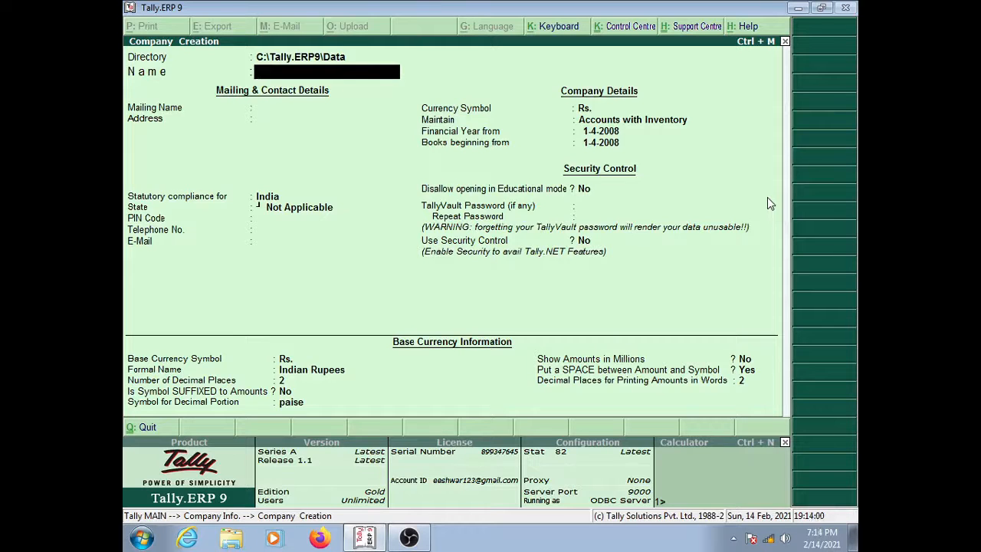
{"action": "key", "text": "BackSpace"}
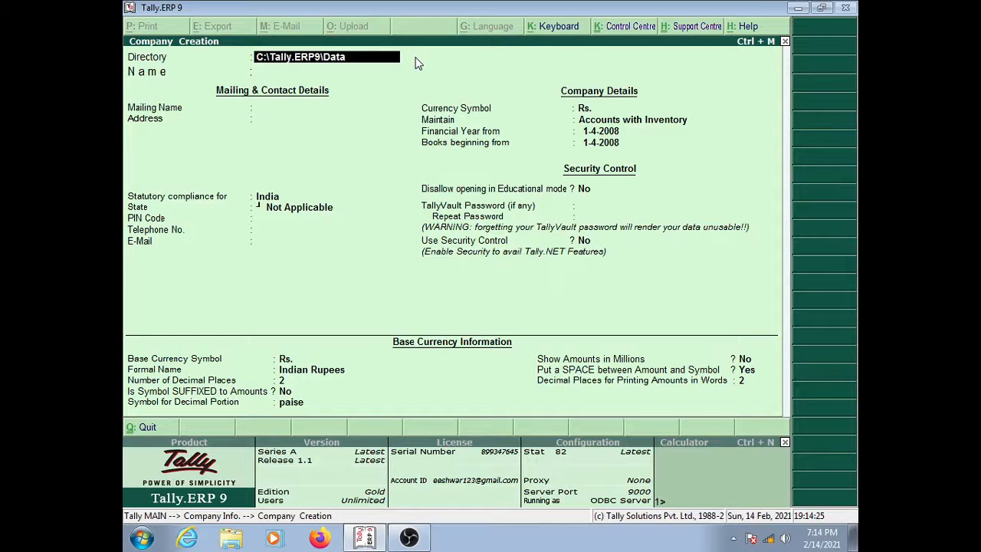
{"action": "key", "text": "Return"}
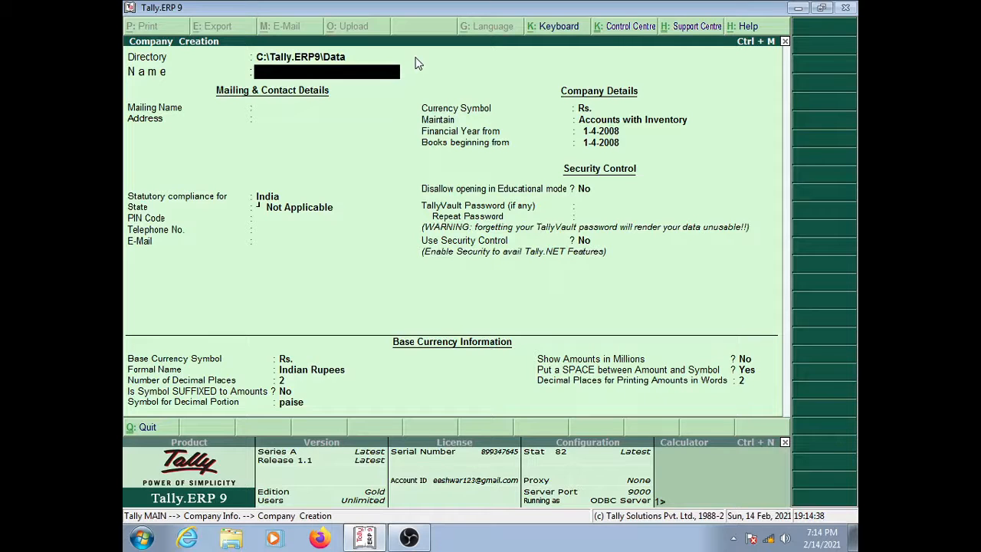
Step: Enter 'Eeshwar Engineering & Electricals' as the company name, correcting typos along the way
{"action": "type", "text": "EEs"}
{"action": "key", "text": "BackSpace"}
{"action": "key", "text": "BackSpace"}
{"action": "type", "text": "eshwar Eng"}
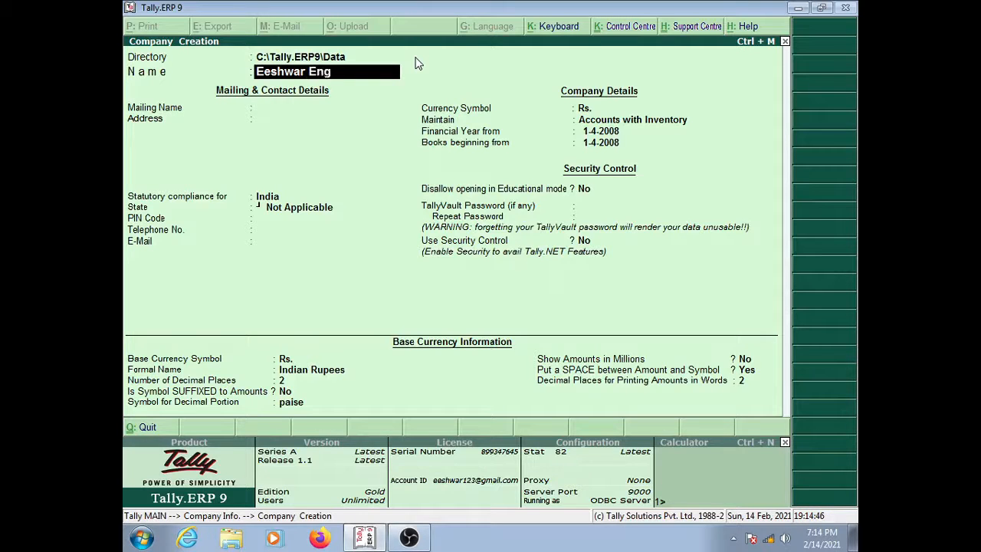
{"action": "type", "text": "ineering"}
{"action": "type", "text": "& Electroni"}
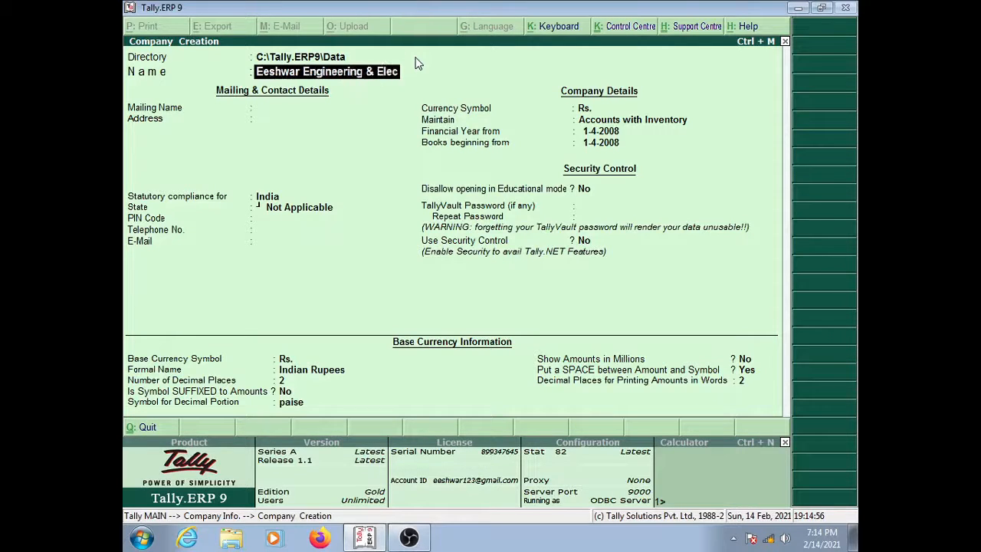
{"action": "key", "text": "BackSpace"}
{"action": "key", "text": "BackSpace"}
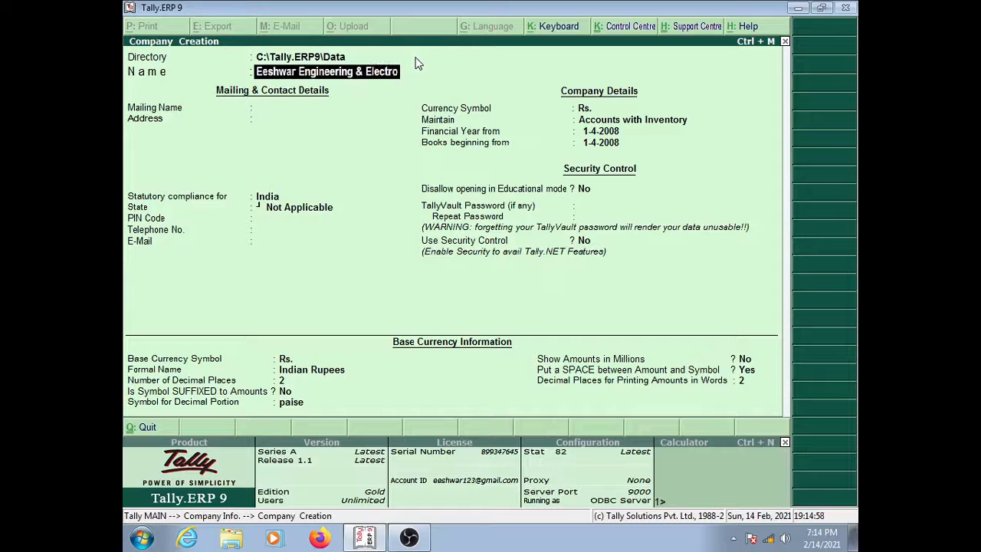
{"action": "key", "text": "BackSpace"}
{"action": "type", "text": "icals"}
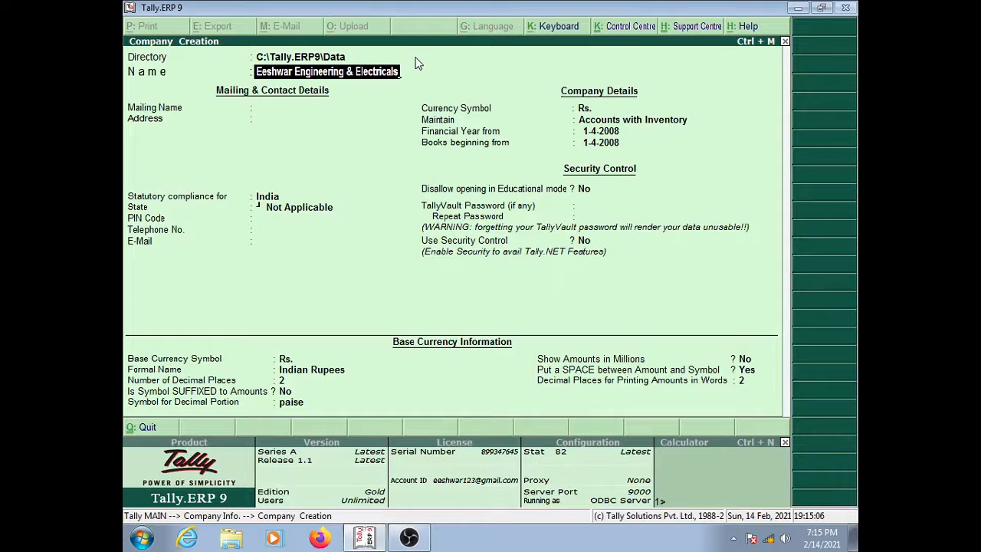
{"action": "key", "text": "Return"}
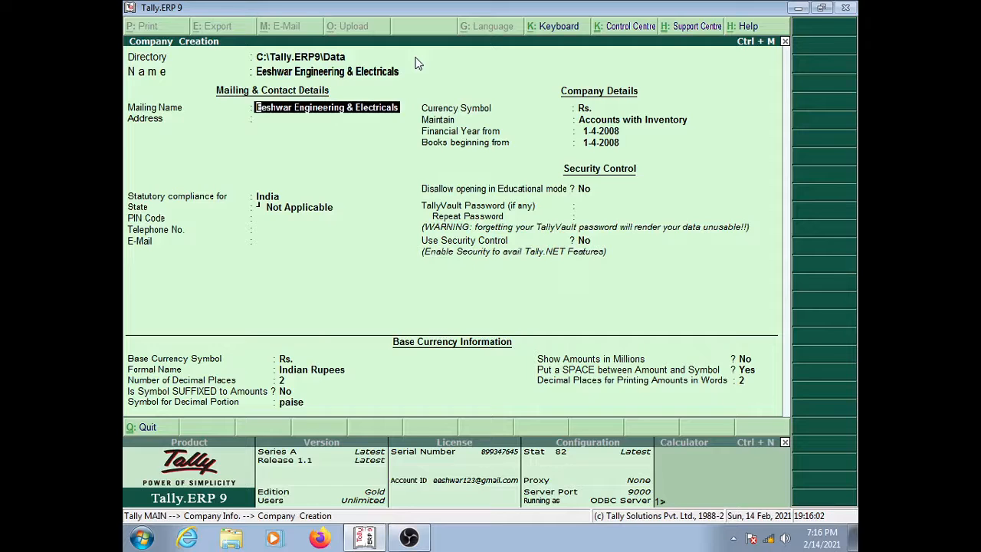
Step: Keep the mailing name and enter address lines 'Shivaji Nagar' and 'Siddipet'
{"action": "key", "text": "Return"}
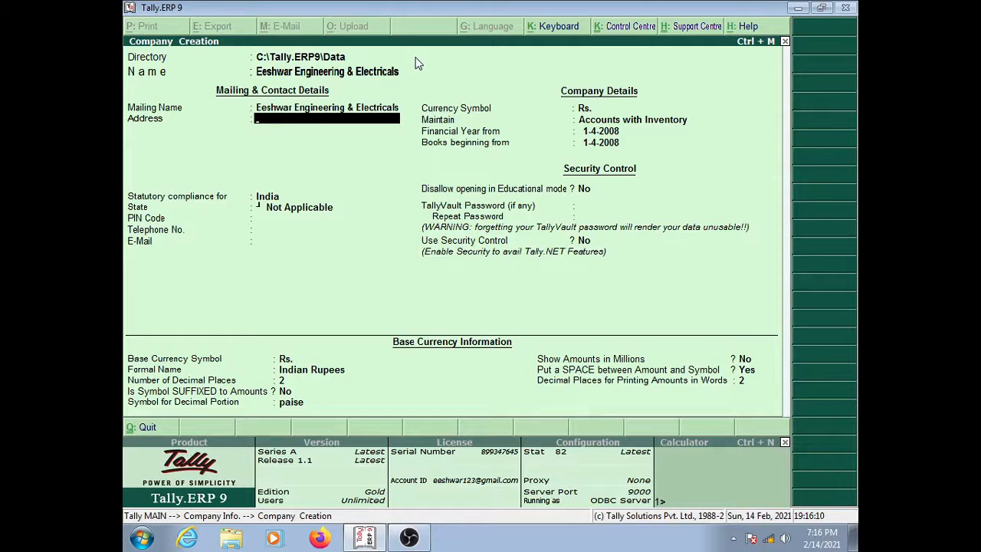
{"action": "type", "text": "Shivaj"}
{"action": "type", "text": "i Nager"}
{"action": "key", "text": "BackSpace"}
{"action": "type", "text": "ar"}
{"action": "key", "text": "Return"}
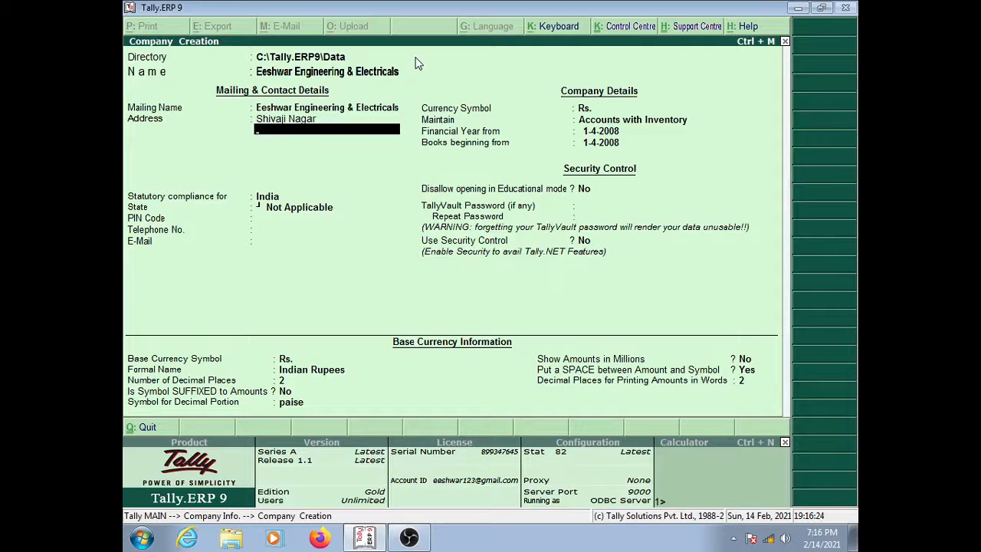
{"action": "type", "text": "Siddipet"}
Step: Add 'Telangana' as the third address line, clearing a stray extra line
{"action": "key", "text": "Return"}
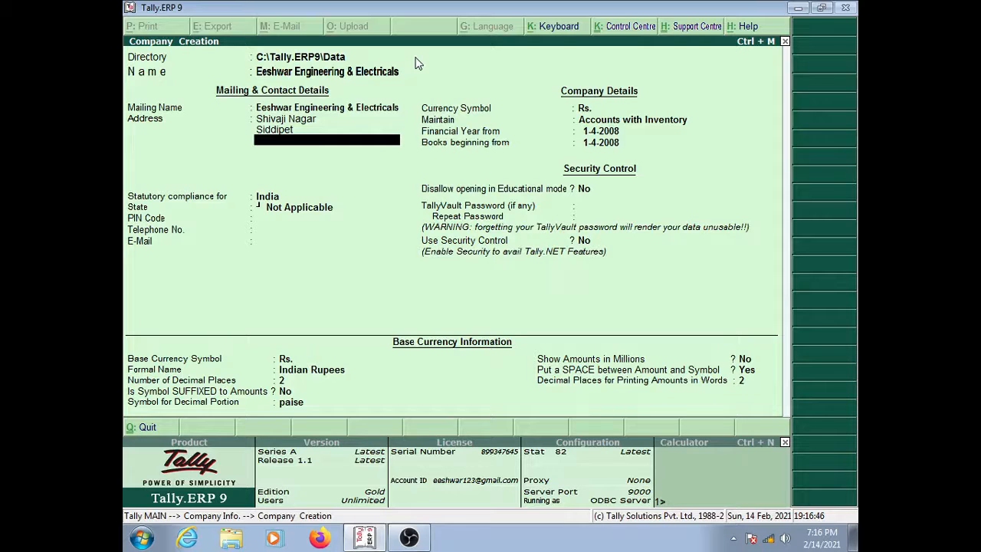
{"action": "type", "text": "Telangana"}
{"action": "key", "text": "Return"}
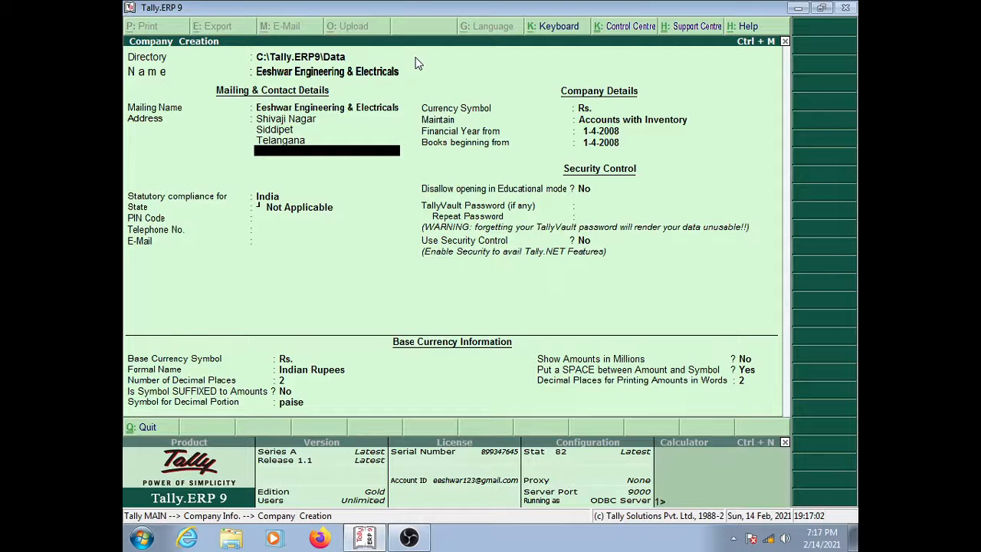
{"action": "type", "text": "F Fsfs Gfsdg"}
{"action": "key", "text": "BackSpace"}
{"action": "key", "text": "BackSpace"}
{"action": "key", "text": "BackSpace"}
{"action": "key", "text": "BackSpace"}
{"action": "key", "text": "BackSpace"}
{"action": "key", "text": "BackSpace"}
{"action": "key", "text": "BackSpace"}
{"action": "key", "text": "BackSpace"}
{"action": "key", "text": "BackSpace"}
{"action": "key", "text": "BackSpace"}
{"action": "key", "text": "BackSpace"}
{"action": "key", "text": "BackSpace"}
{"action": "key", "text": "Return"}
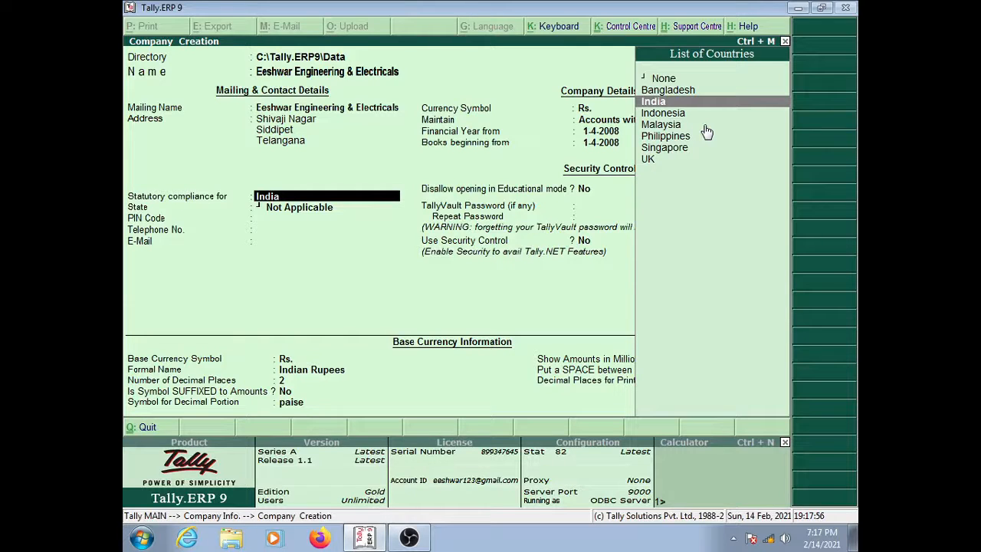
Step: Keep India as the statutory compliance country
{"action": "key", "text": "Down"}
{"action": "key", "text": "Down"}
{"action": "key", "text": "Down"}
{"action": "key", "text": "Down"}
{"action": "key", "text": "Down"}
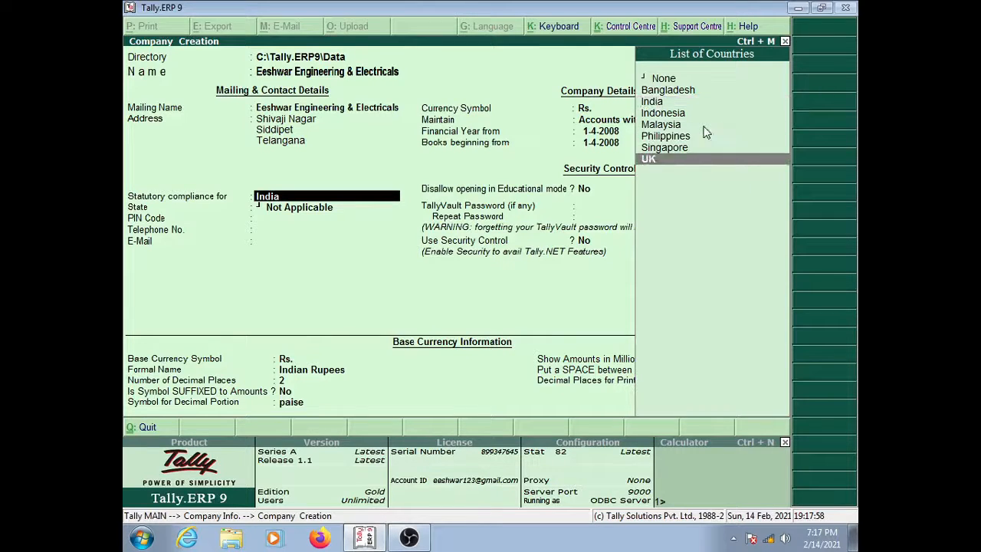
{"action": "key", "text": "Up"}
{"action": "key", "text": "Up"}
{"action": "key", "text": "Up"}
{"action": "key", "text": "Up"}
{"action": "key", "text": "Up"}
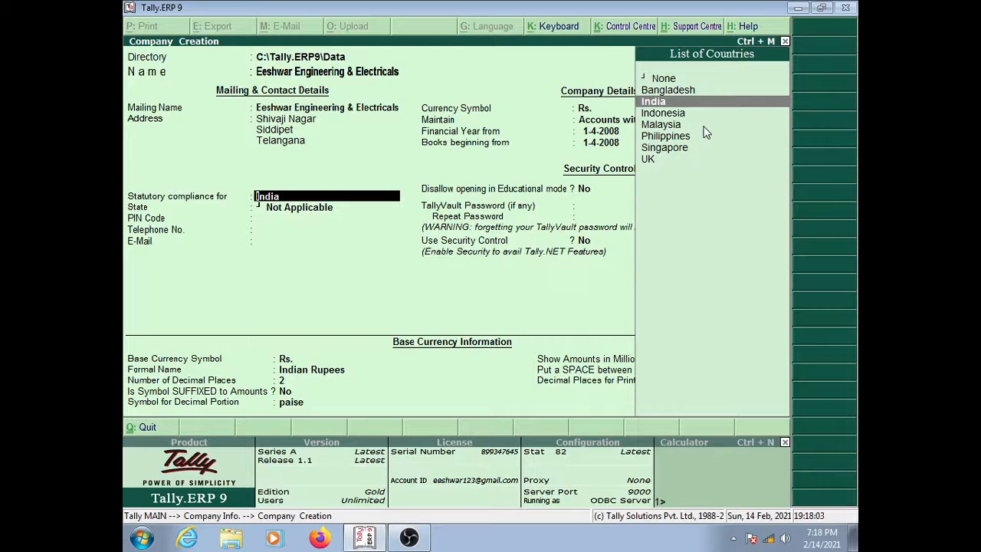
{"action": "key", "text": "Return"}
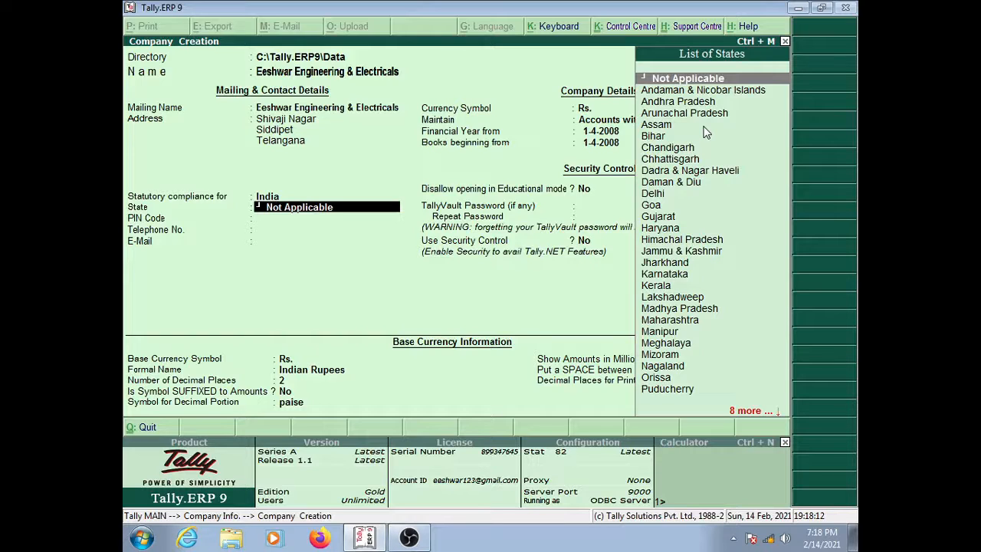
Step: Browse the List of States and choose Andhra Pradesh as the company's state
{"action": "type", "text": "orissa"}
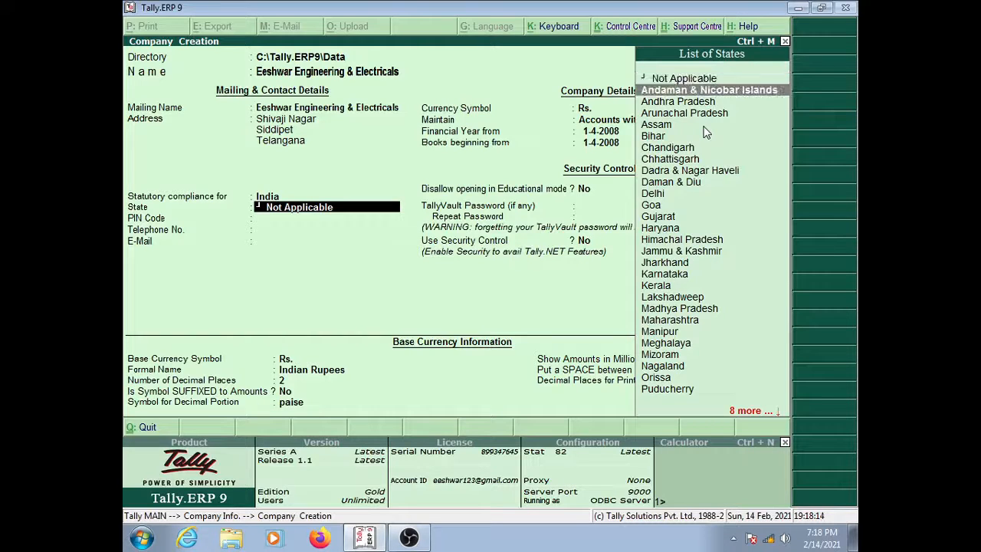
{"action": "key", "text": "Down"}
{"action": "key", "text": "Down"}
{"action": "key", "text": "Down"}
{"action": "key", "text": "Down"}
{"action": "key", "text": "Down"}
{"action": "key", "text": "Down"}
{"action": "key", "text": "Down"}
{"action": "key", "text": "Down"}
{"action": "key", "text": "Down"}
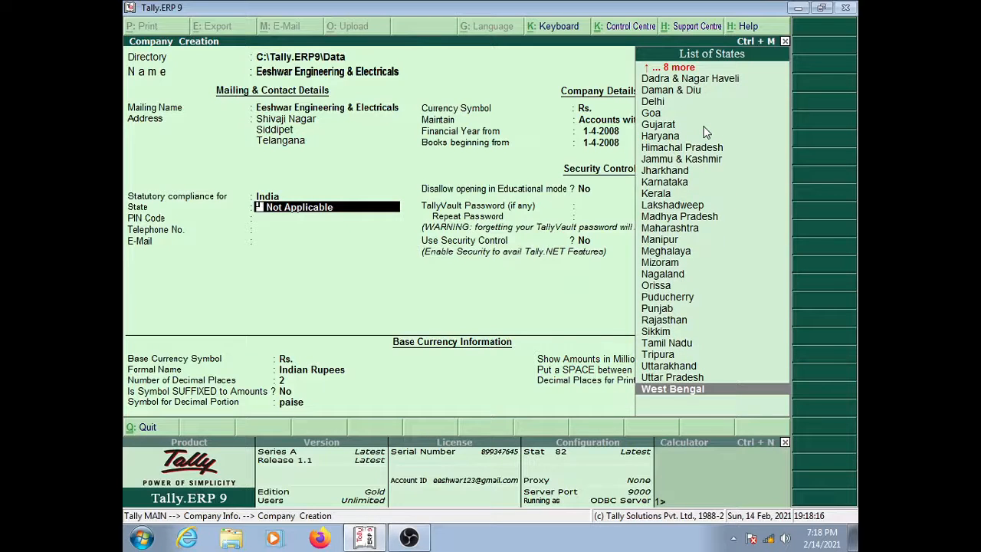
{"action": "key", "text": "Up"}
{"action": "key", "text": "Up"}
{"action": "key", "text": "Up"}
{"action": "key", "text": "Up"}
{"action": "key", "text": "Up"}
{"action": "key", "text": "Up"}
{"action": "key", "text": "Up"}
{"action": "key", "text": "Up"}
{"action": "key", "text": "Up"}
{"action": "key", "text": "Up"}
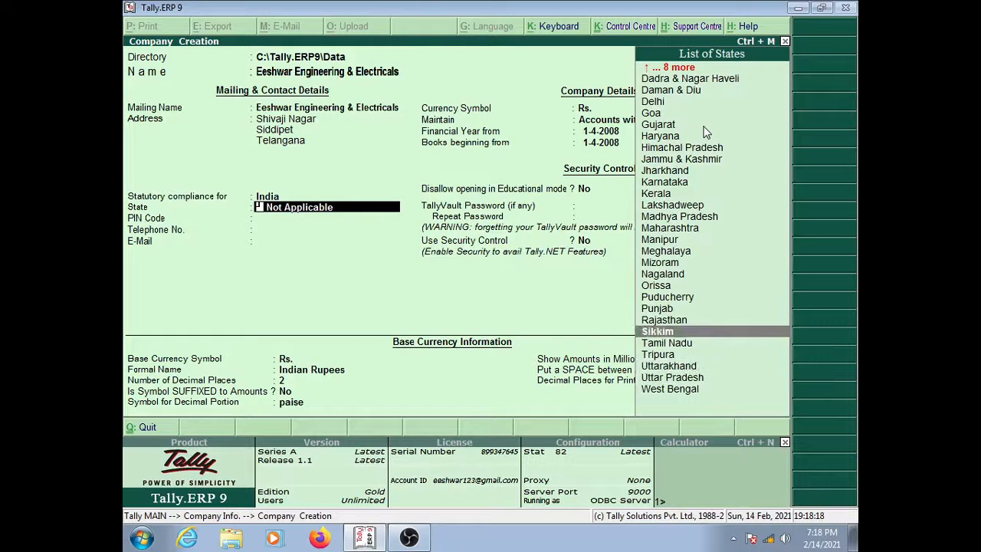
{"action": "key", "text": "Up"}
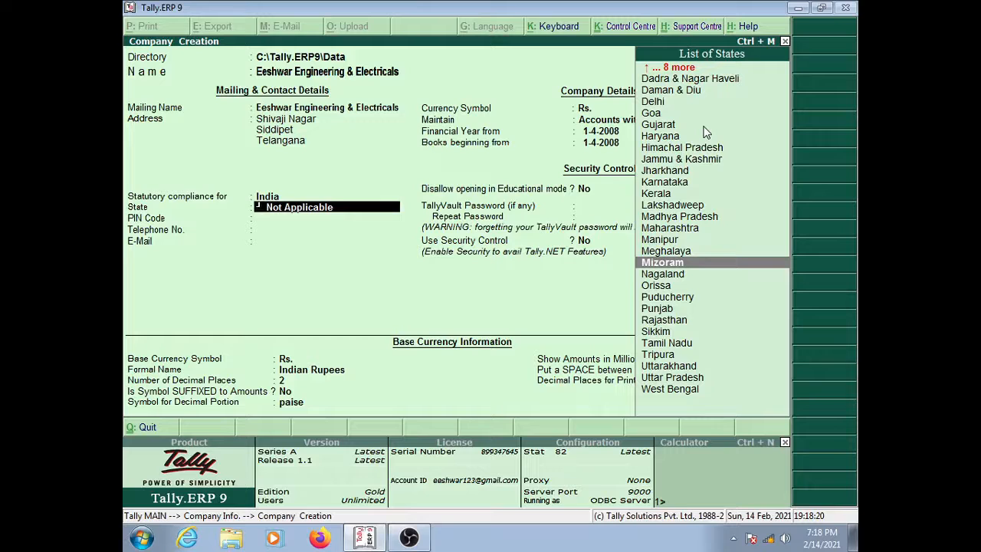
{"action": "type", "text": "te"}
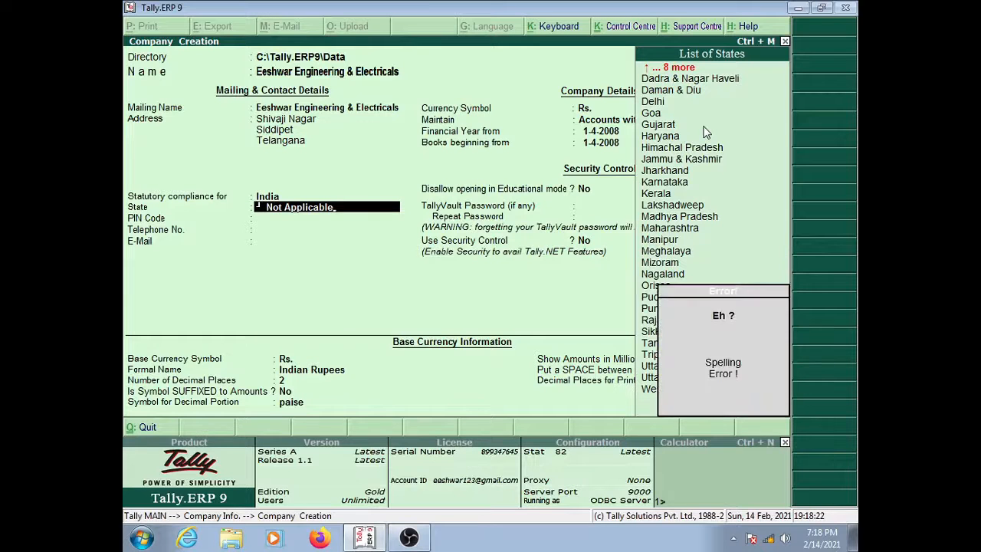
{"action": "key", "text": "BackSpace"}
{"action": "key", "text": "BackSpace"}
{"action": "key", "text": "BackSpace"}
{"action": "key", "text": "BackSpace"}
{"action": "key", "text": "BackSpace"}
{"action": "key", "text": "BackSpace"}
{"action": "key", "text": "BackSpace"}
{"action": "key", "text": "BackSpace"}
{"action": "key", "text": "BackSpace"}
{"action": "key", "text": "BackSpace"}
{"action": "key", "text": "BackSpace"}
{"action": "key", "text": "BackSpace"}
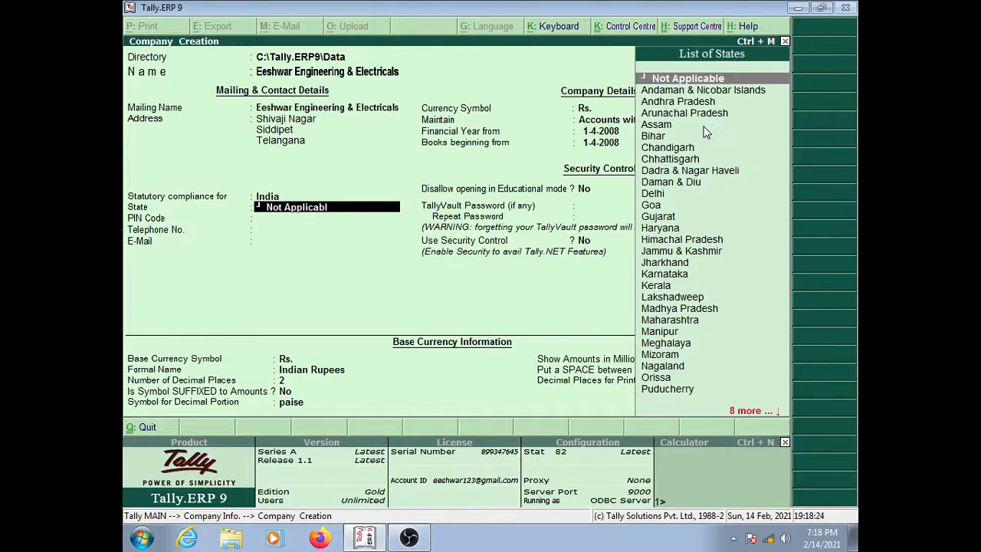
{"action": "key", "text": "BackSpace"}
{"action": "key", "text": "BackSpace"}
{"action": "key", "text": "Down"}
{"action": "key", "text": "Down"}
{"action": "key", "text": "Down"}
{"action": "key", "text": "Down"}
{"action": "key", "text": "Down"}
{"action": "key", "text": "Down"}
{"action": "key", "text": "Down"}
{"action": "key", "text": "Down"}
{"action": "key", "text": "Down"}
{"action": "key", "text": "Down"}
{"action": "key", "text": "Down"}
{"action": "key", "text": "Down"}
{"action": "key", "text": "Down"}
{"action": "key", "text": "Down"}
{"action": "key", "text": "Down"}
{"action": "key", "text": "Down"}
{"action": "key", "text": "Down"}
{"action": "key", "text": "Down"}
{"action": "key", "text": "Down"}
{"action": "key", "text": "Down"}
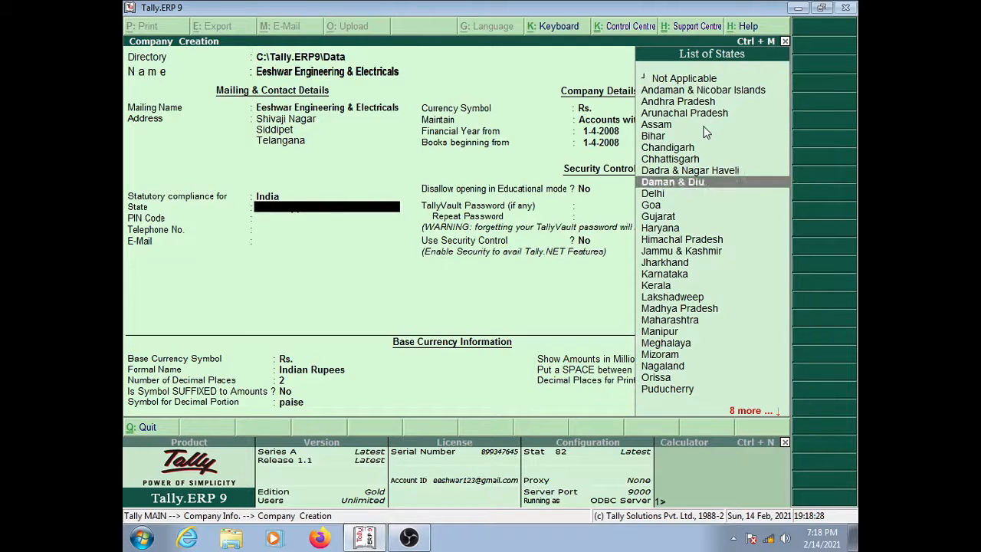
{"action": "key", "text": "Down"}
{"action": "key", "text": "Down"}
{"action": "key", "text": "Down"}
{"action": "key", "text": "Down"}
{"action": "key", "text": "Down"}
{"action": "key", "text": "Down"}
{"action": "key", "text": "Down"}
{"action": "key", "text": "Down"}
{"action": "key", "text": "Down"}
{"action": "key", "text": "Down"}
{"action": "key", "text": "Down"}
{"action": "key", "text": "Down"}
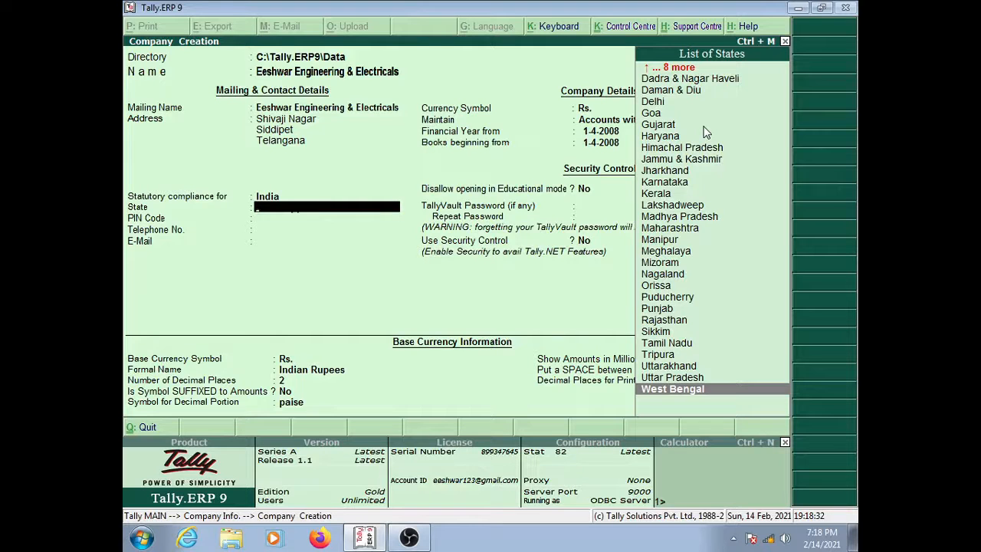
{"action": "key", "text": "Up"}
{"action": "key", "text": "Up"}
{"action": "key", "text": "Up"}
{"action": "key", "text": "Up"}
{"action": "key", "text": "Up"}
{"action": "key", "text": "Up"}
{"action": "key", "text": "Up"}
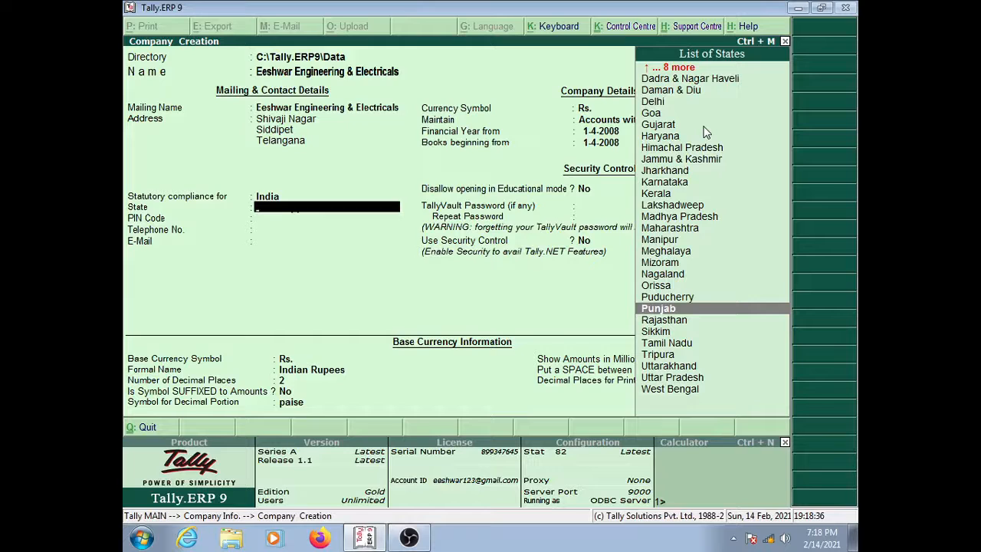
{"action": "key", "text": "Up"}
{"action": "key", "text": "Down"}
{"action": "key", "text": "Down"}
{"action": "key", "text": "Down"}
{"action": "key", "text": "Down"}
{"action": "key", "text": "Down"}
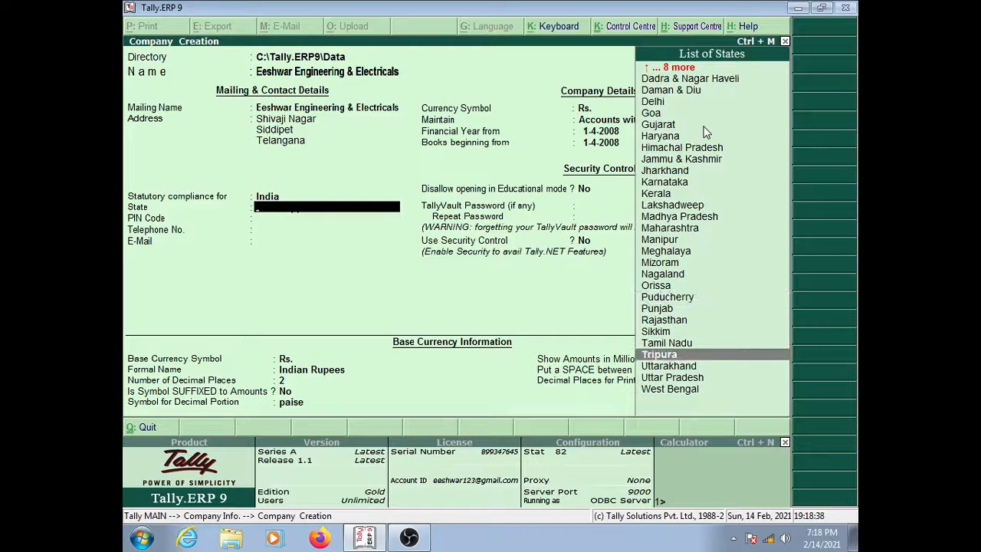
{"action": "key", "text": "Up"}
{"action": "key", "text": "Up"}
{"action": "key", "text": "Up"}
{"action": "key", "text": "Up"}
{"action": "key", "text": "Up"}
{"action": "key", "text": "Up"}
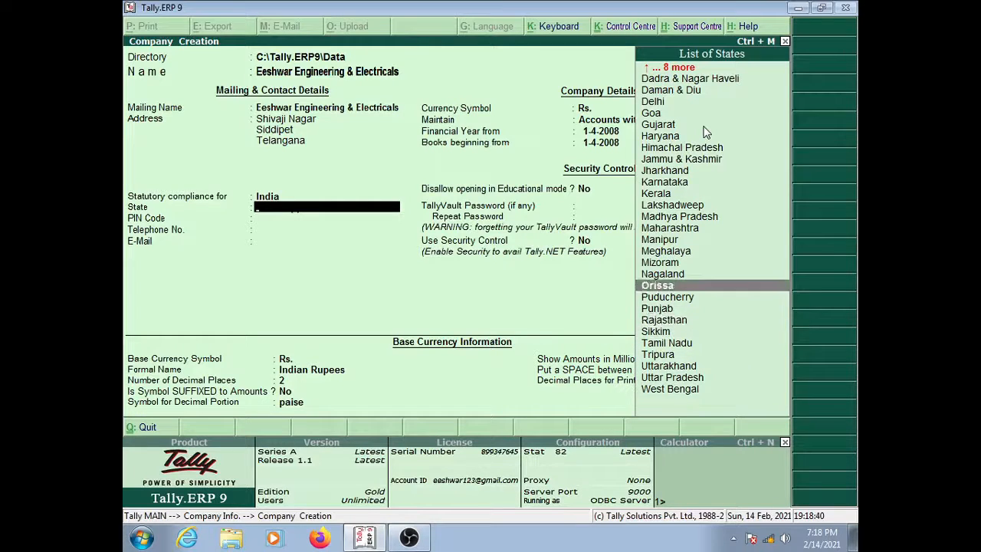
{"action": "key", "text": "Up"}
{"action": "key", "text": "Up"}
{"action": "key", "text": "Up"}
{"action": "key", "text": "Up"}
{"action": "key", "text": "Up"}
{"action": "key", "text": "Up"}
{"action": "key", "text": "Up"}
{"action": "key", "text": "Up"}
{"action": "key", "text": "Up"}
{"action": "key", "text": "Up"}
{"action": "key", "text": "Up"}
{"action": "key", "text": "Up"}
{"action": "key", "text": "Up"}
{"action": "key", "text": "Up"}
{"action": "key", "text": "Up"}
{"action": "key", "text": "Up"}
{"action": "key", "text": "Up"}
{"action": "key", "text": "Up"}
{"action": "key", "text": "Up"}
{"action": "key", "text": "Up"}
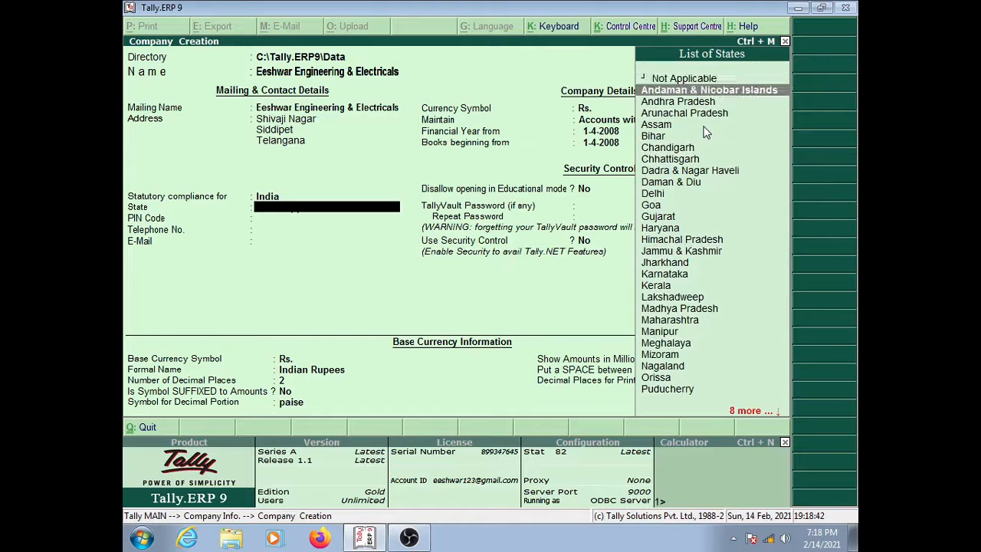
{"action": "key", "text": "Down"}
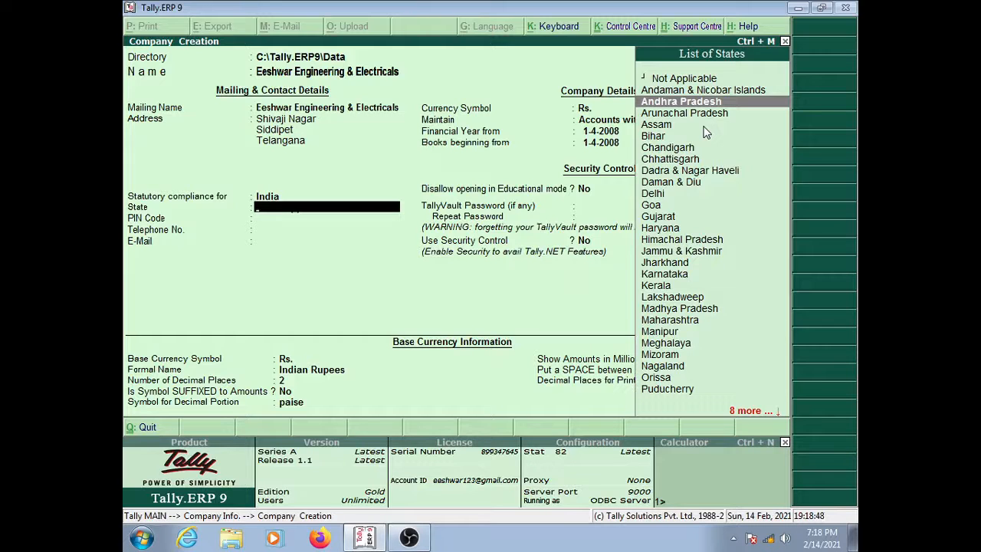
{"action": "key", "text": "Return"}
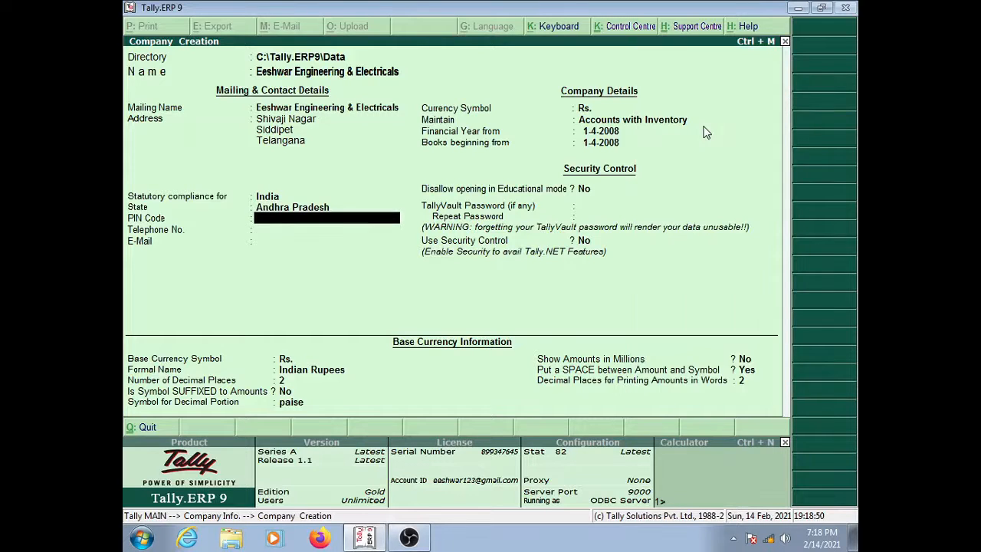
Step: Enter PIN Code 502103, skip the telephone number, and fill in the company's e-mail address
{"action": "type", "text": "502103"}
{"action": "key", "text": "Return"}
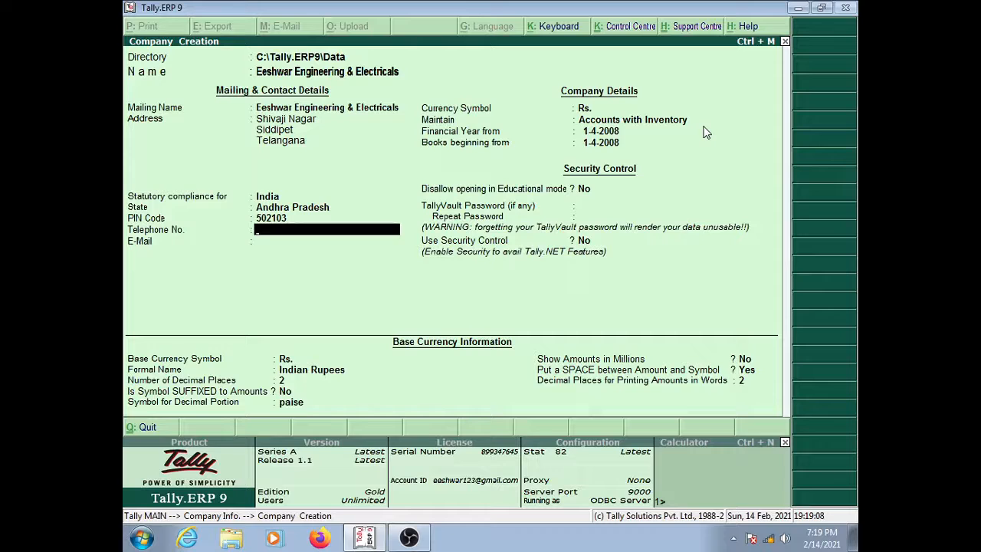
{"action": "key", "text": "Return"}
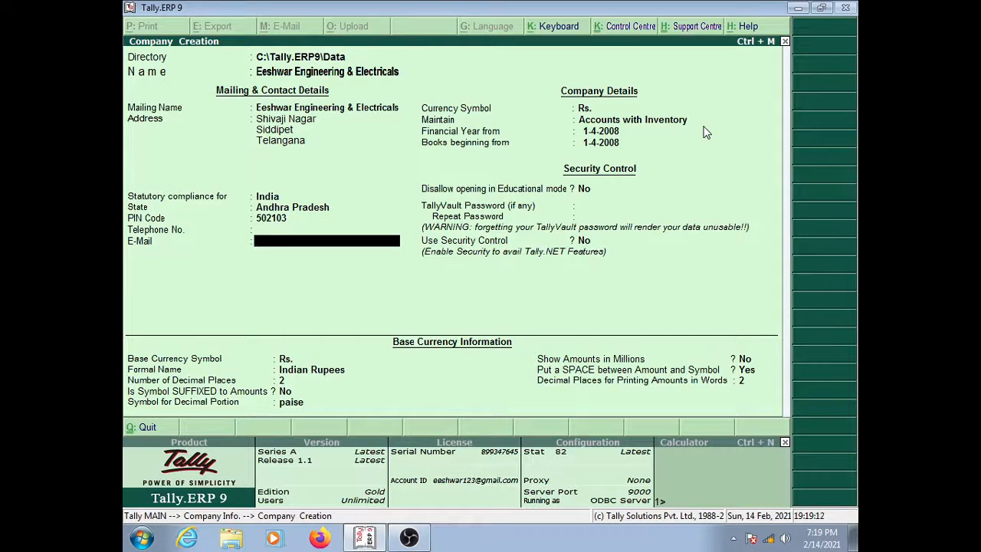
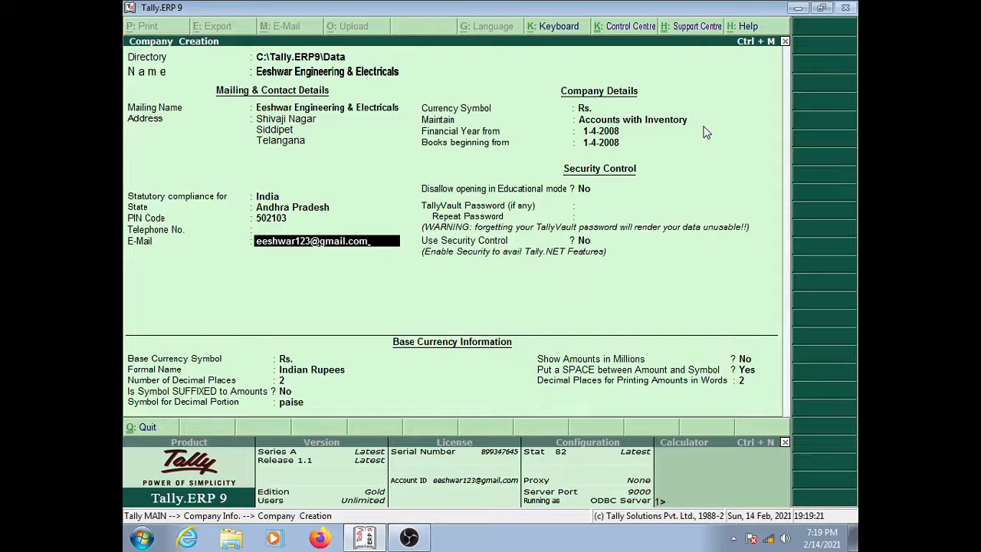
{"action": "key", "text": "Return"}
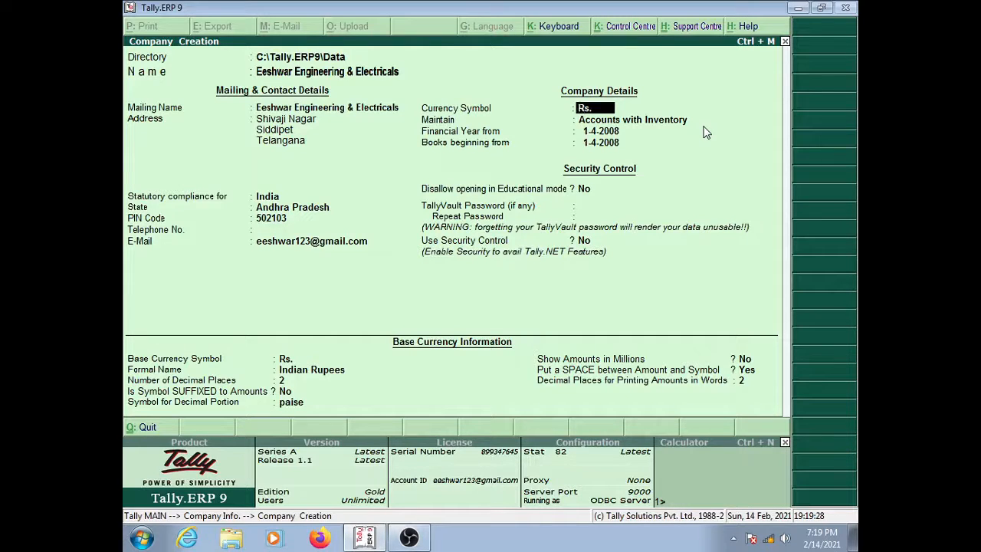
{"action": "key", "text": "Return"}
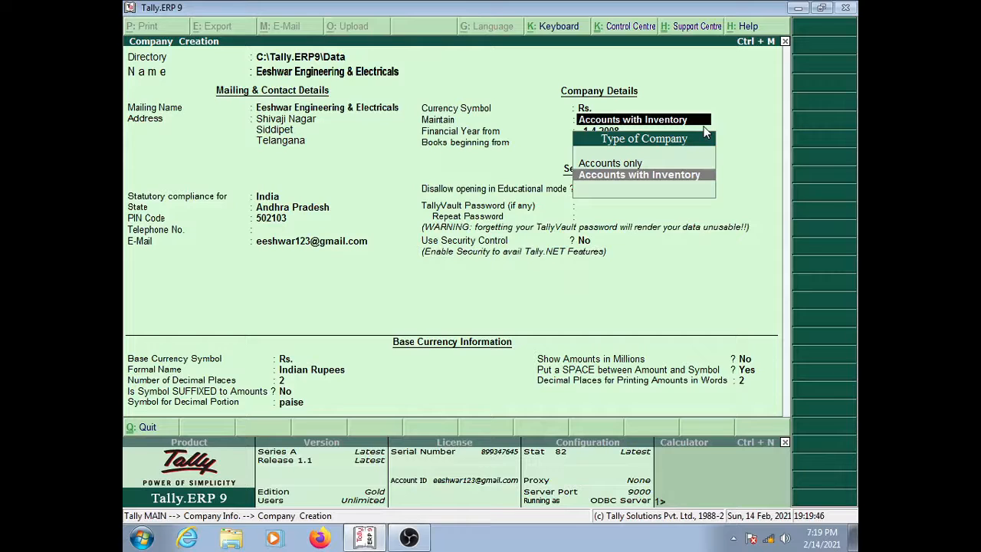
{"action": "key", "text": "Up"}
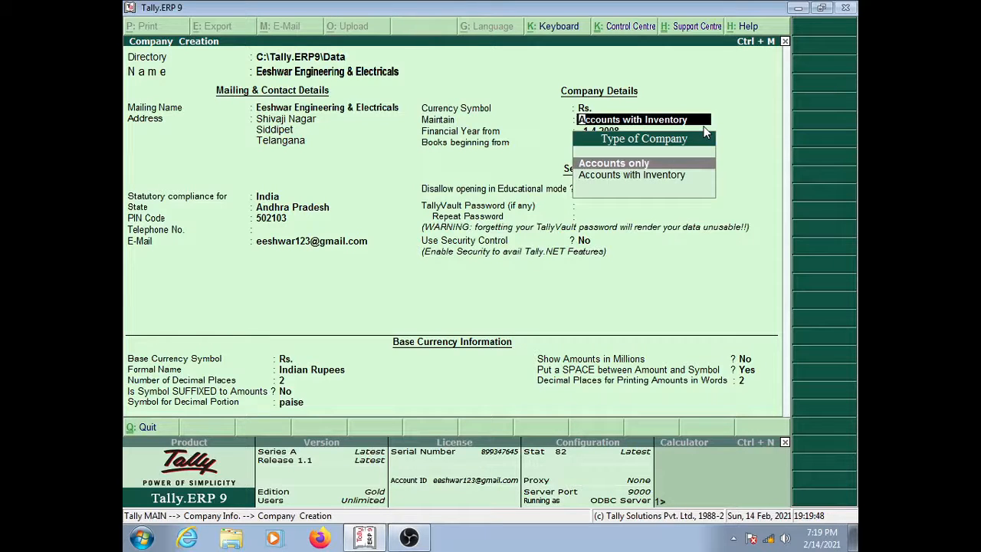
{"action": "key", "text": "Down"}
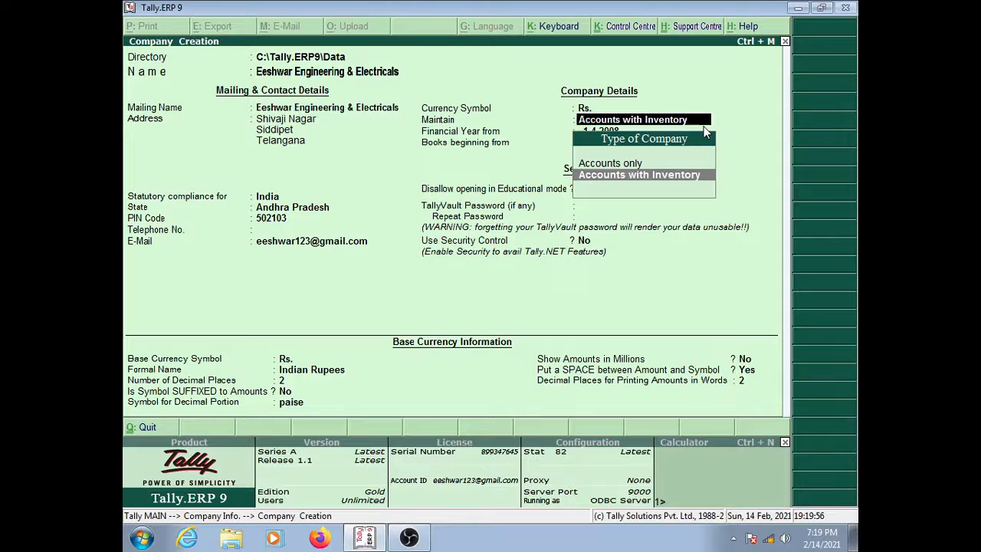
{"action": "key", "text": "Up"}
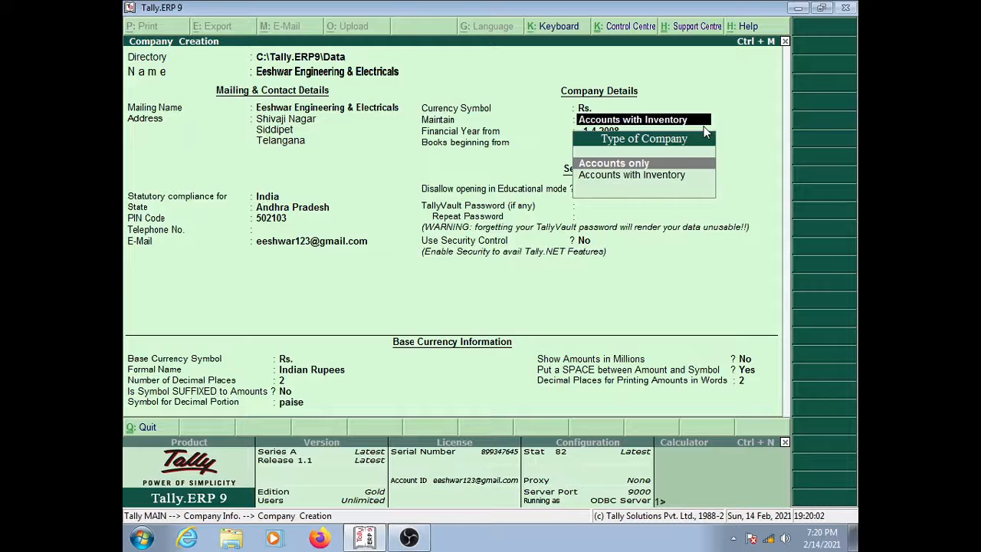
{"action": "key", "text": "Down"}
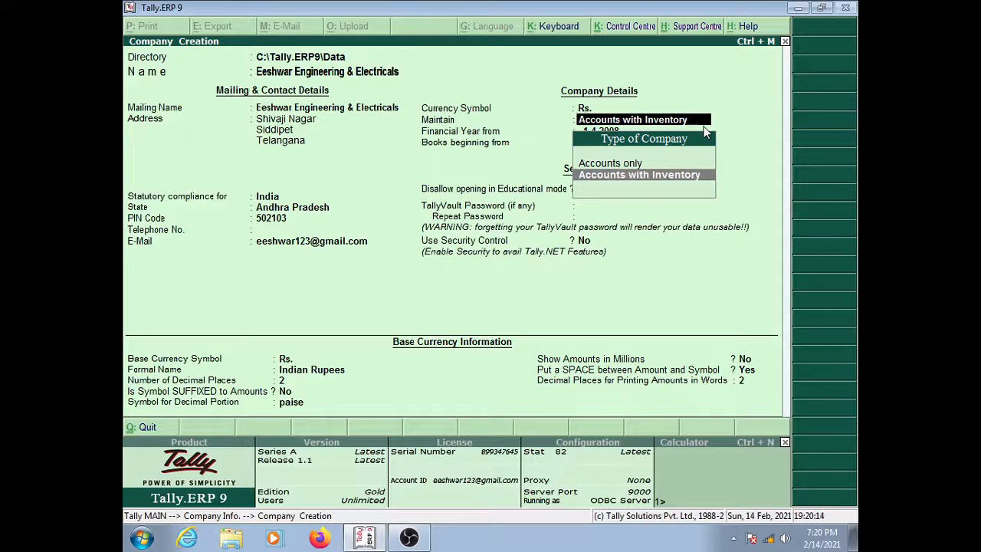
{"action": "key", "text": "Return"}
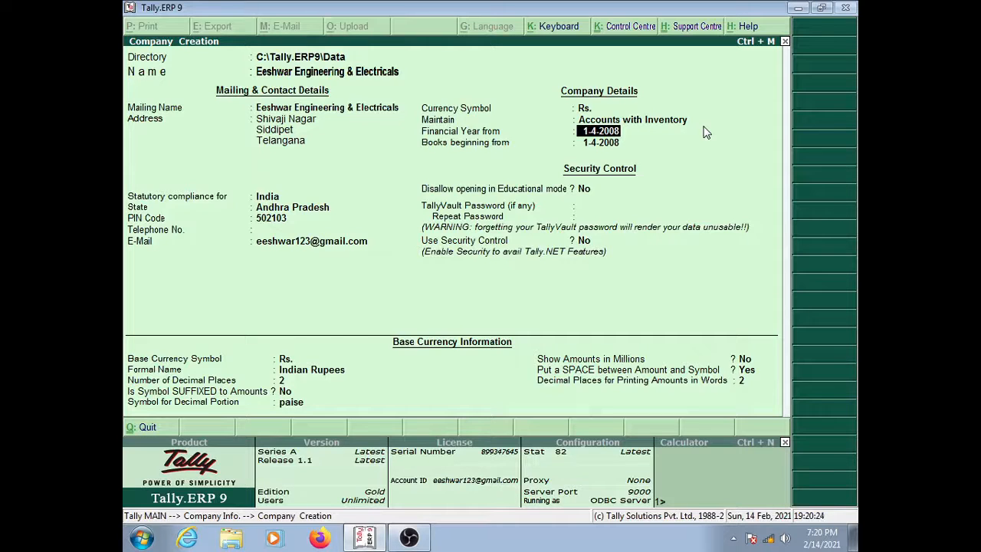
Step: Set Financial Year from 1-4-2020 and Books beginning from 15-2-2021
{"action": "type", "text": "1.4.2020"}
{"action": "key", "text": "Return"}
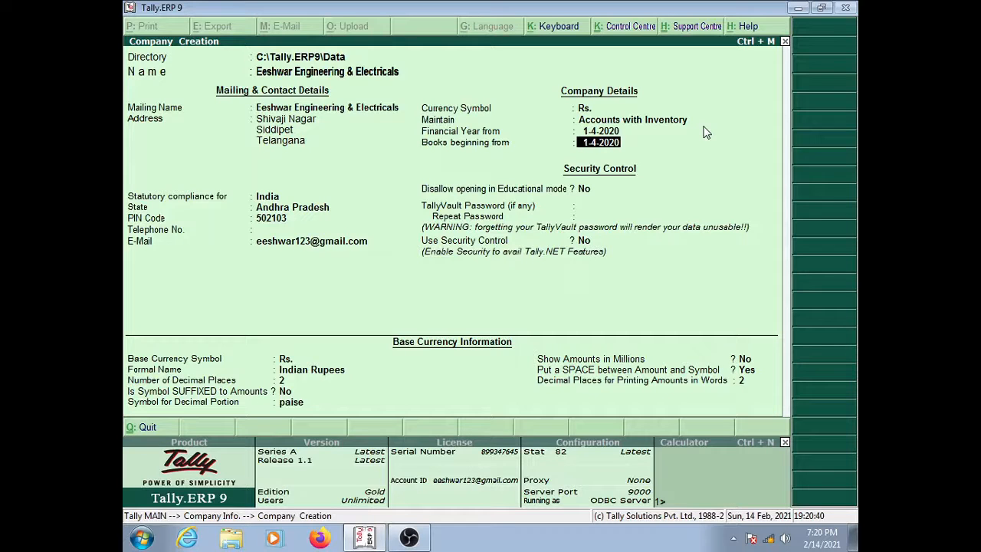
{"action": "type", "text": "15.2.2021"}
{"action": "key", "text": "Return"}
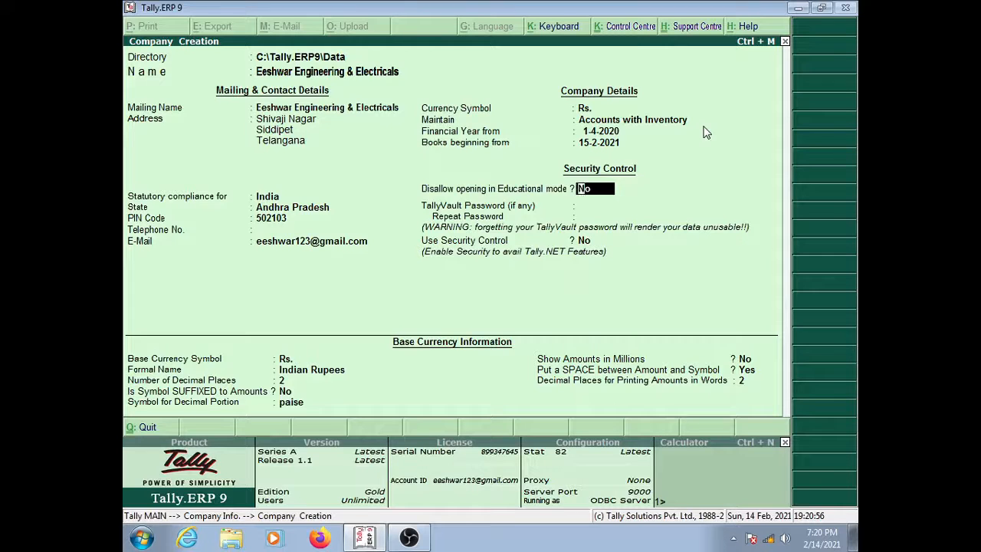
{"action": "key", "text": "BackSpace"}
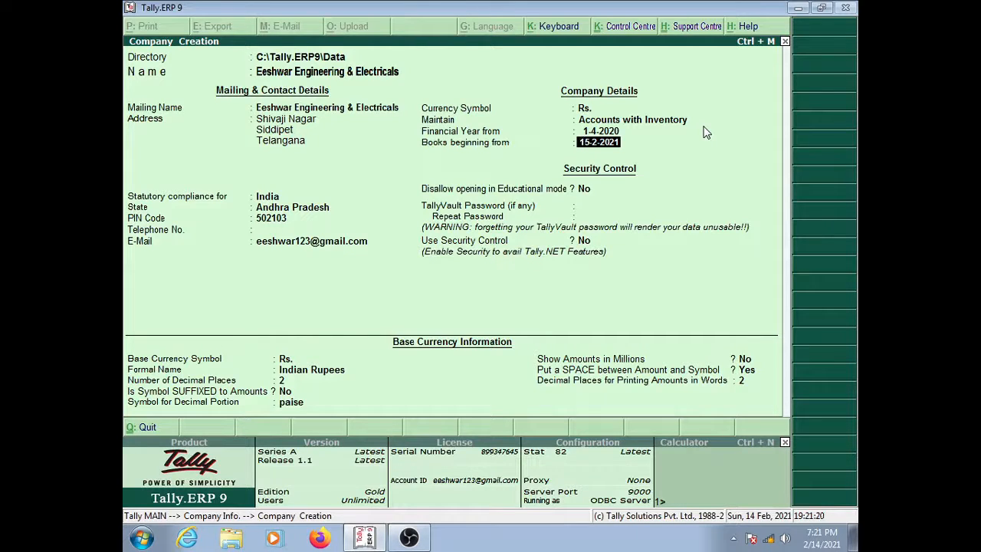
{"action": "key", "text": "Return"}
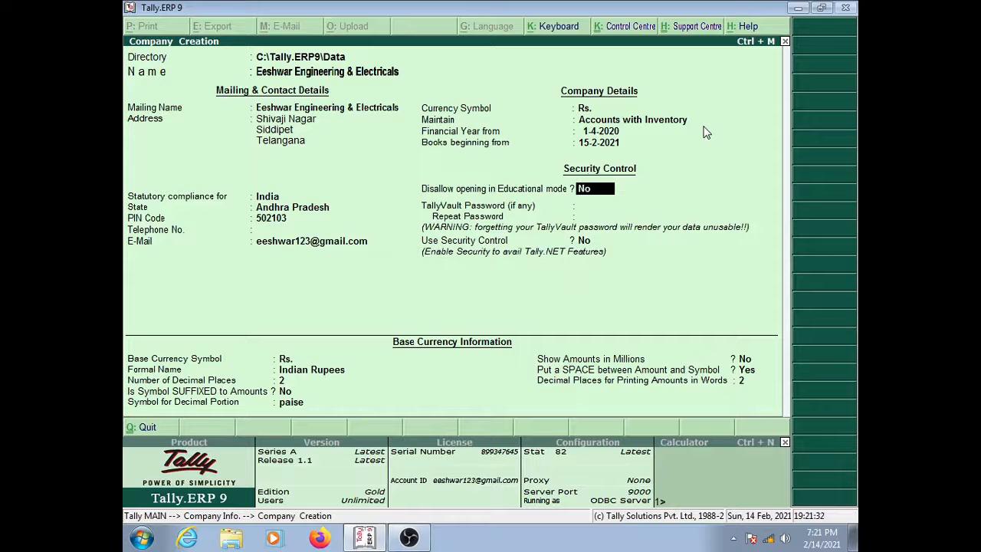
{"action": "key", "text": "Return"}
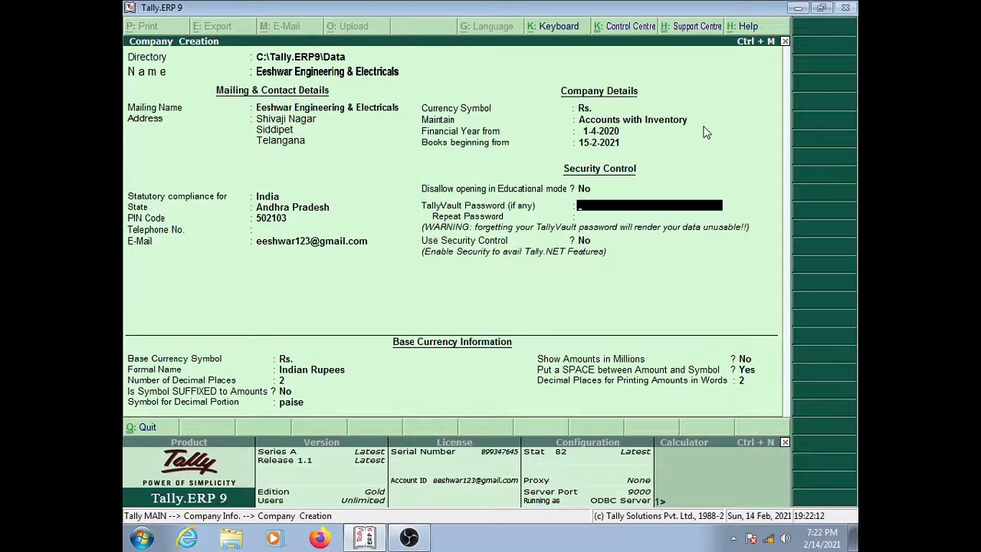
{"action": "key", "text": "Return"}
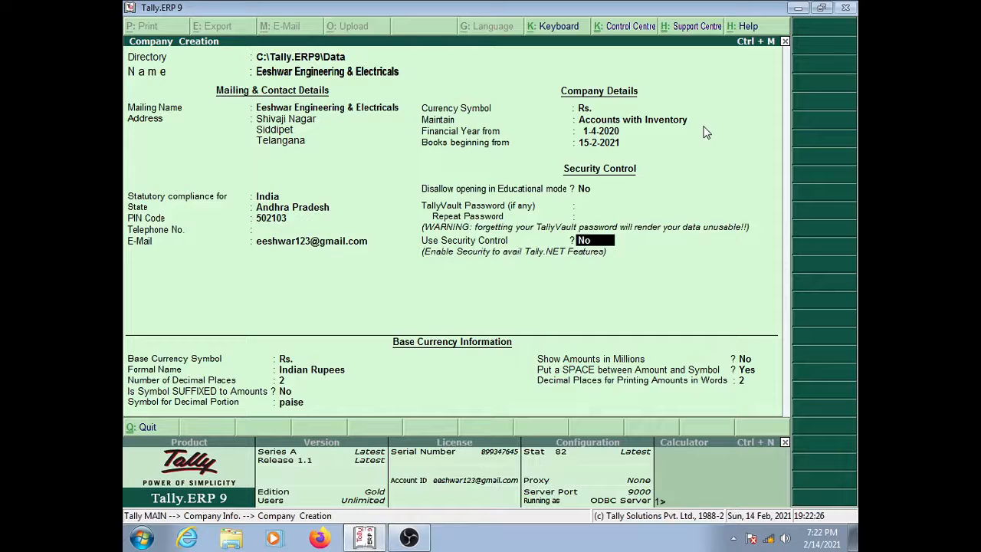
{"action": "key", "text": "Up"}
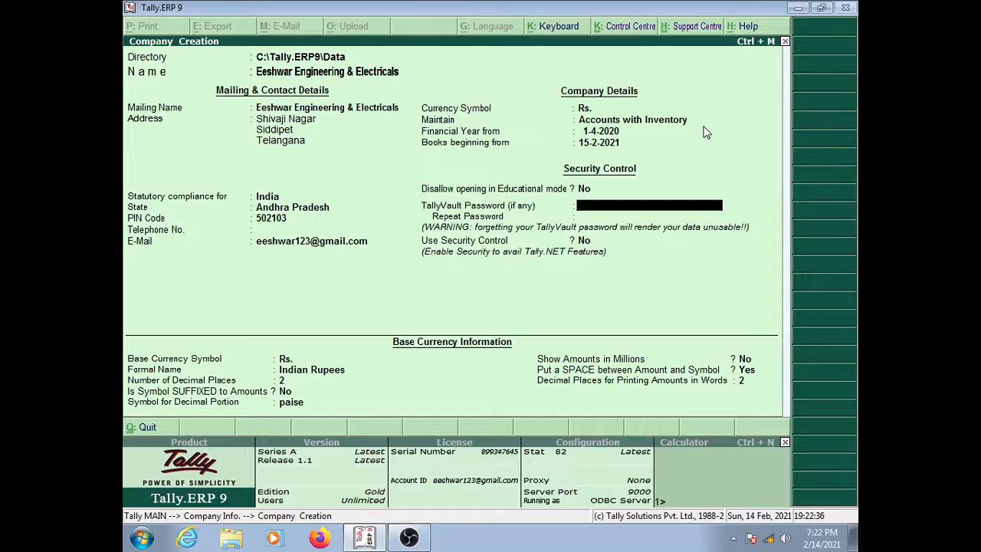
{"action": "key", "text": "Return"}
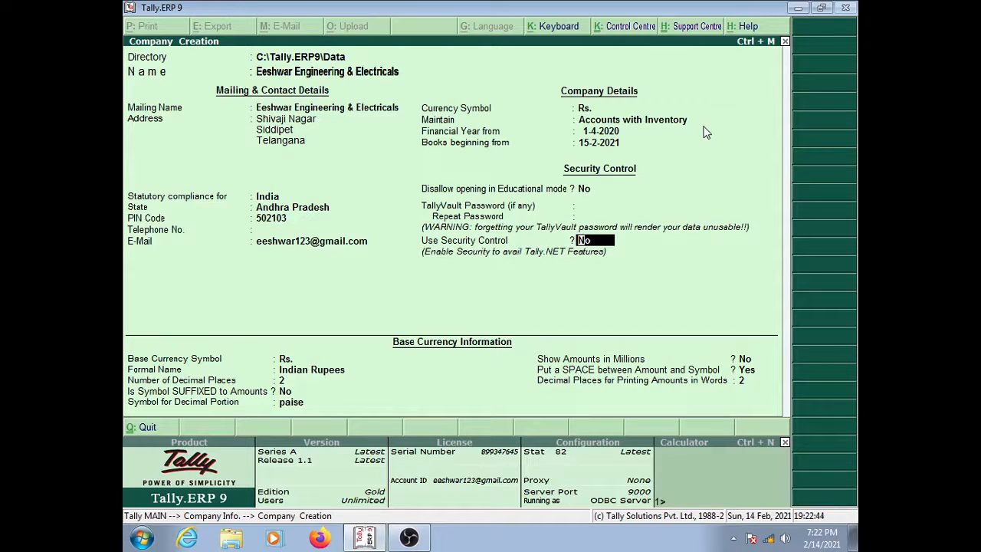
{"action": "key", "text": "Return"}
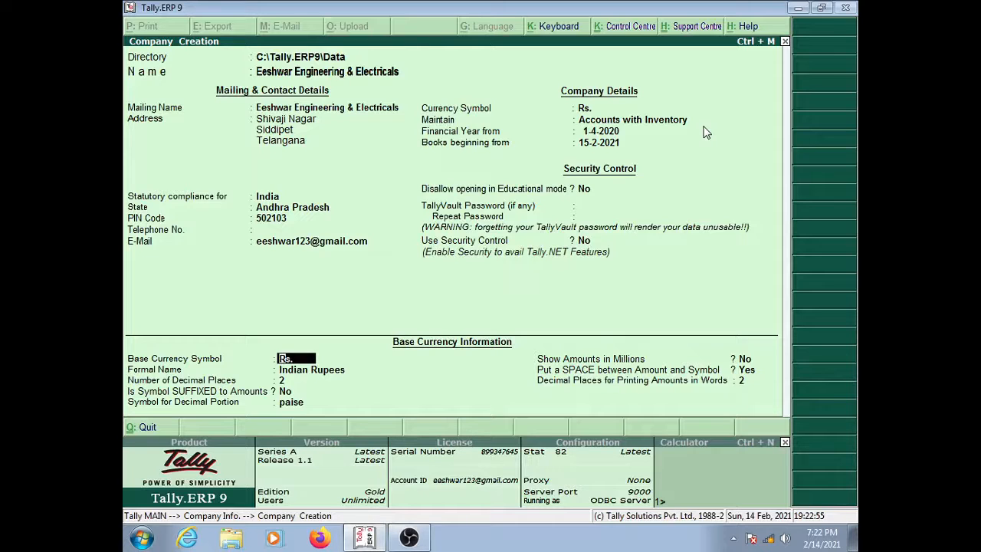
{"action": "key", "text": "Return"}
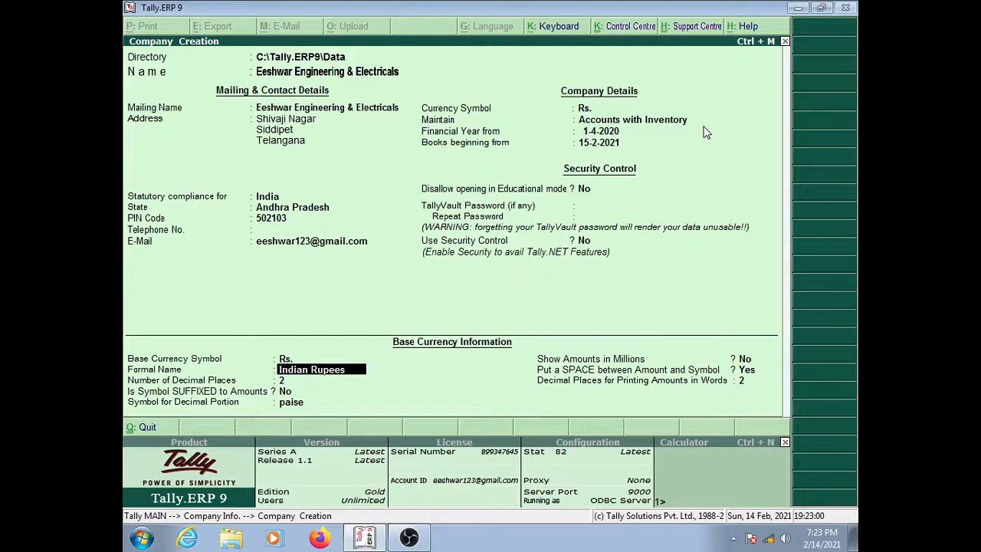
{"action": "key", "text": "Return"}
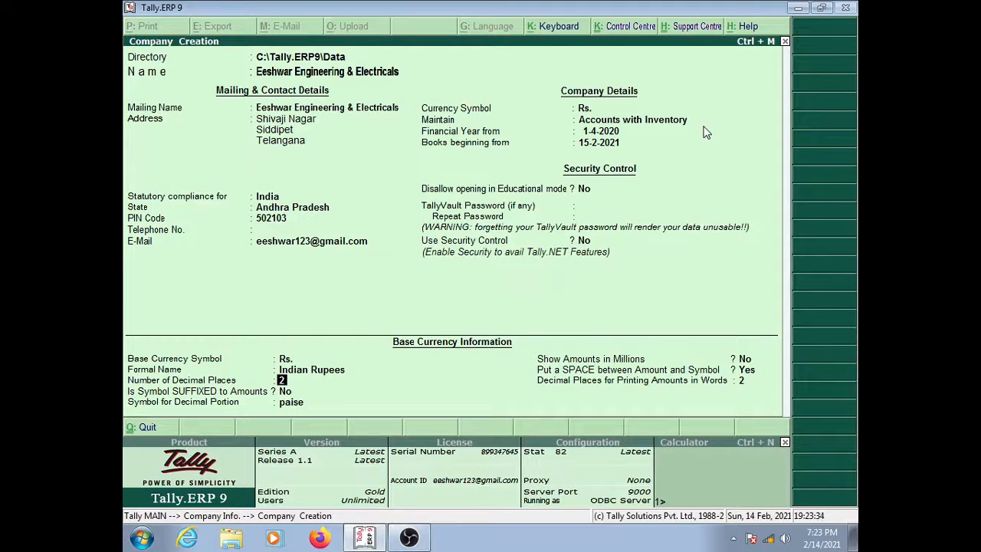
{"action": "key", "text": "Return"}
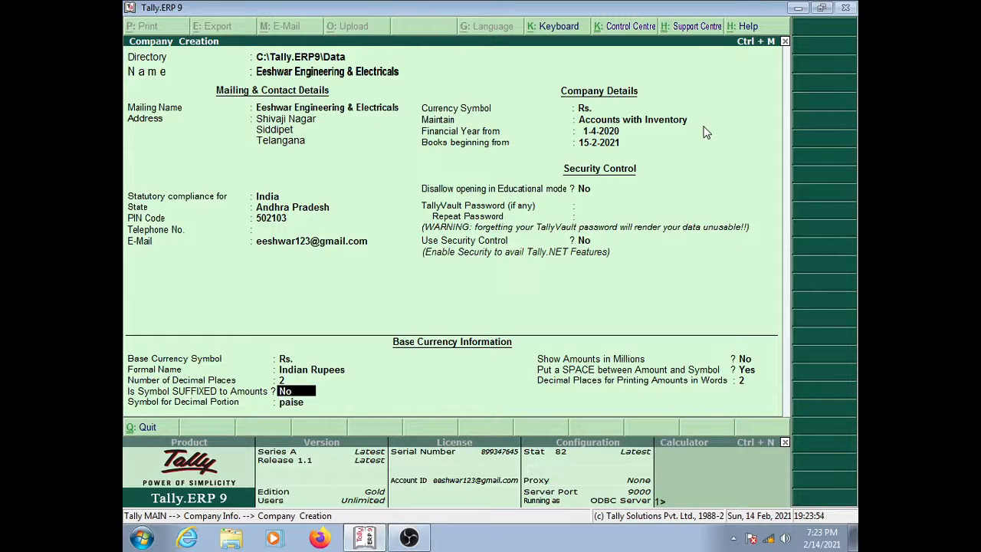
Step: Set Is Symbol SUFFIXED to Amounts to Yes, then step back to the currency symbol
{"action": "type", "text": "y"}
{"action": "type", "text": "y"}
{"action": "type", "text": "es"}
{"action": "key", "text": "Return"}
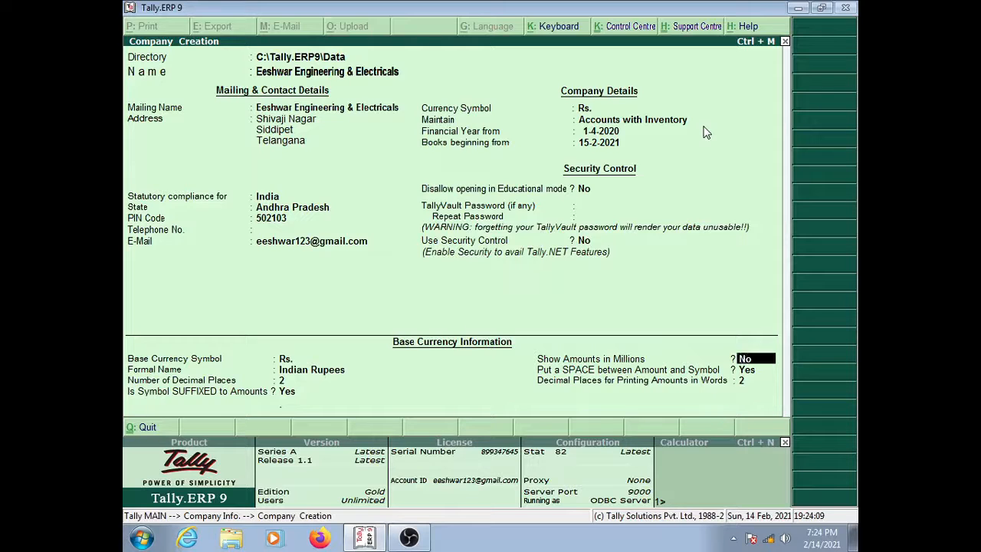
{"action": "key", "text": "BackSpace"}
{"action": "type", "text": "n"}
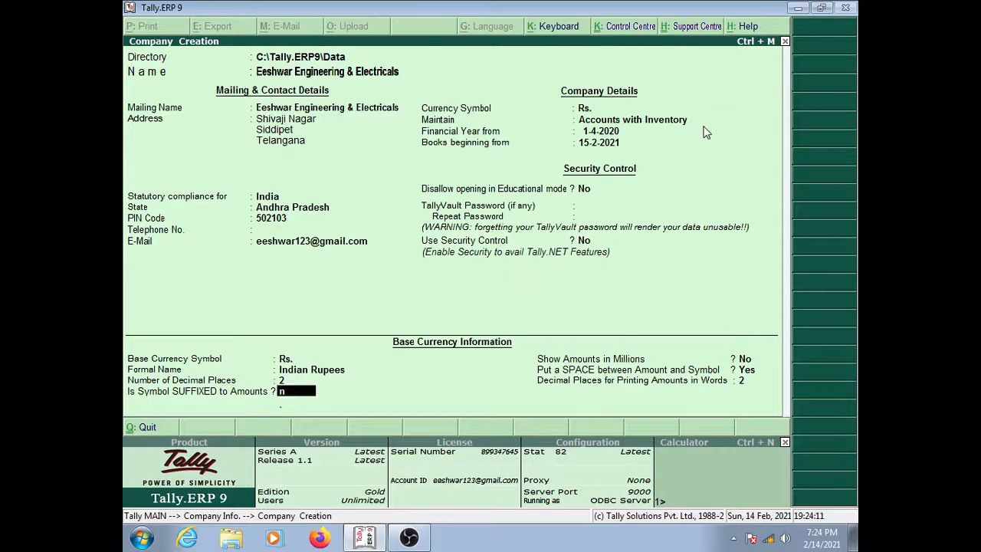
{"action": "key", "text": "Return"}
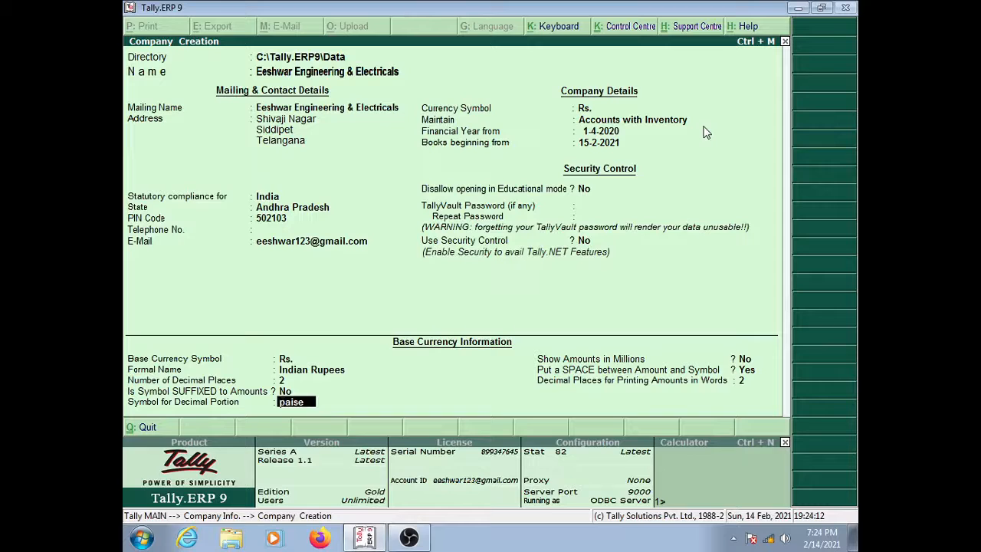
{"action": "key", "text": "BackSpace"}
{"action": "type", "text": "y"}
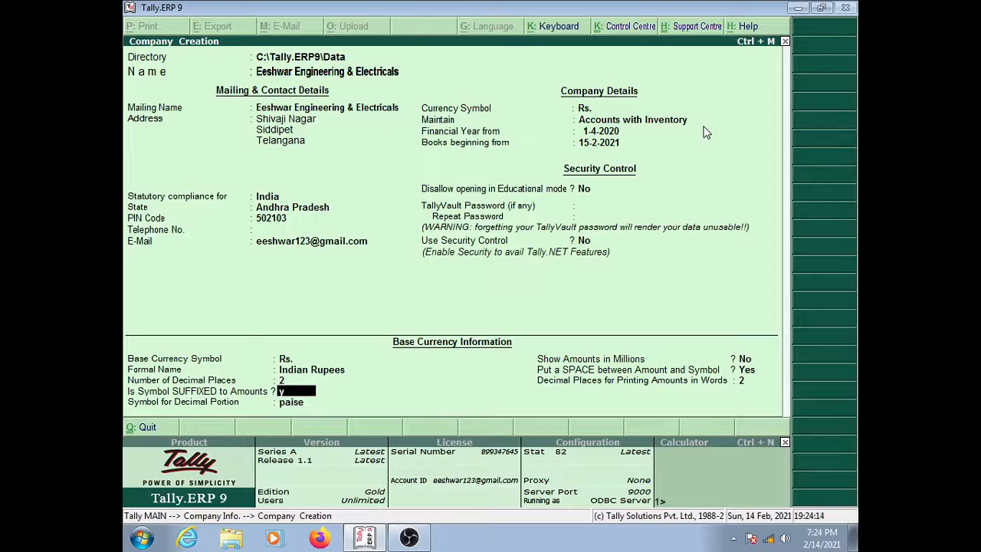
{"action": "key", "text": "Return"}
{"action": "key", "text": "BackSpace"}
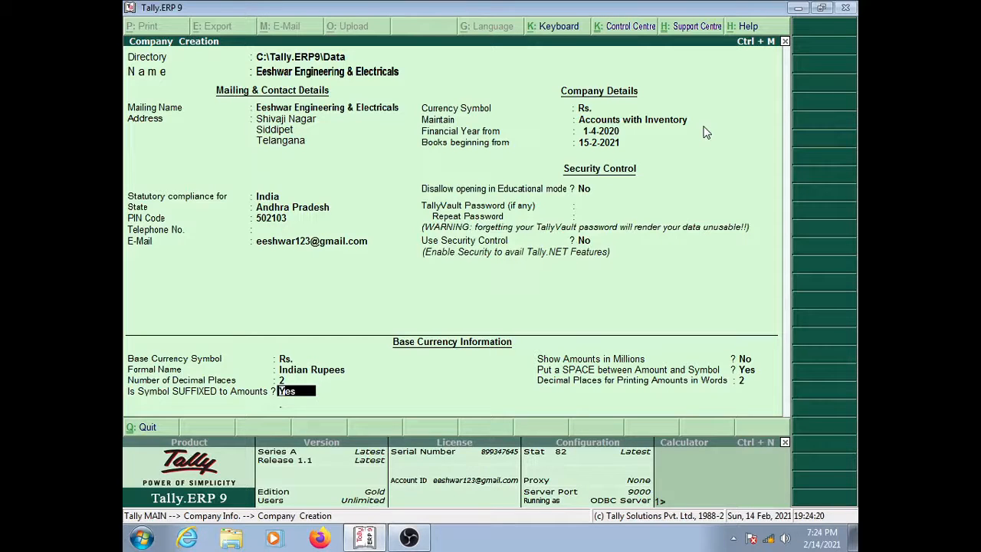
{"action": "key", "text": "BackSpace"}
{"action": "key", "text": "BackSpace"}
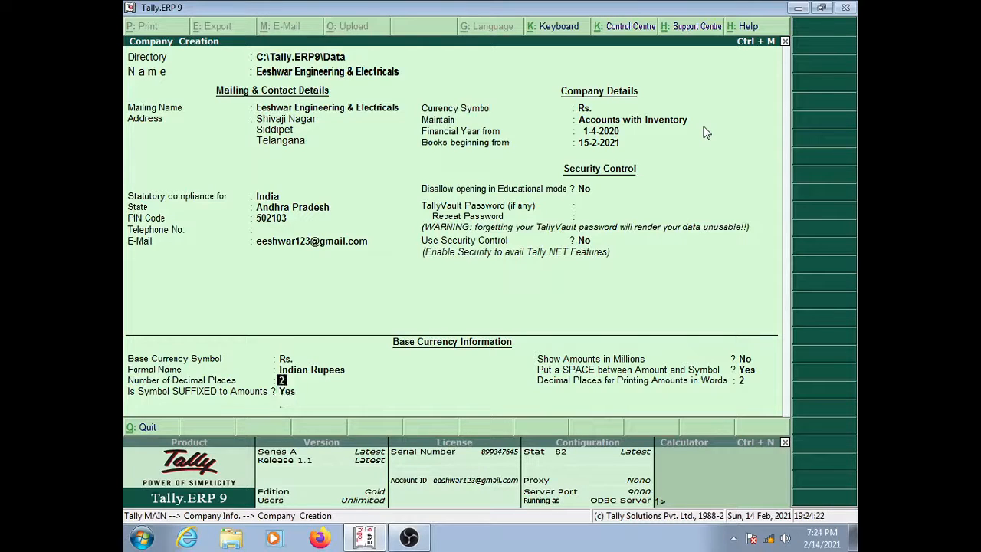
{"action": "key", "text": "BackSpace"}
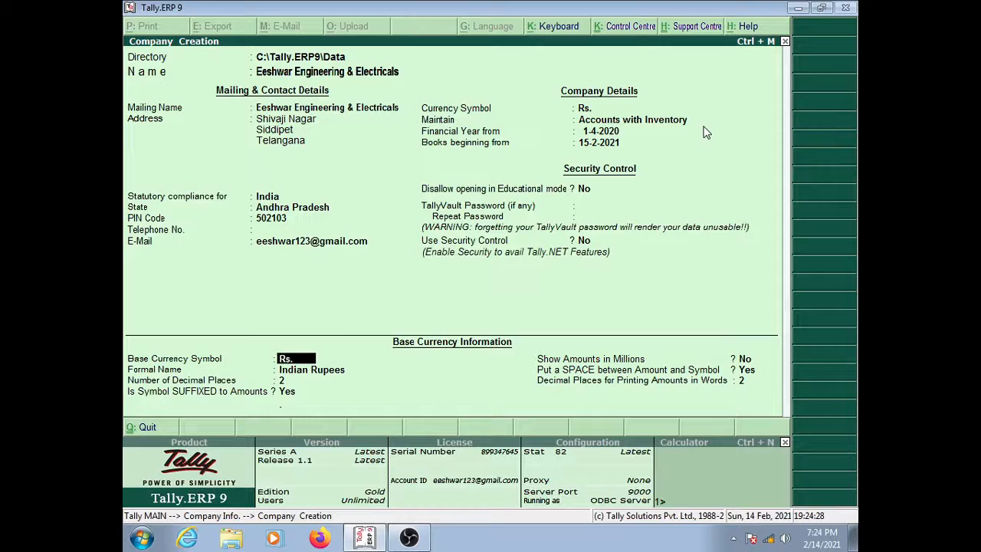
{"action": "key", "text": "Return"}
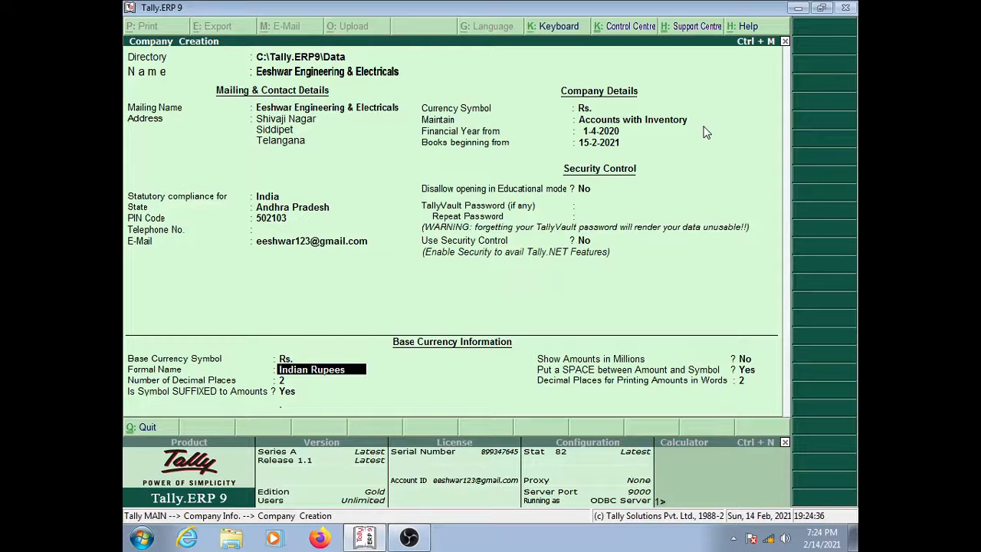
{"action": "key", "text": "Return"}
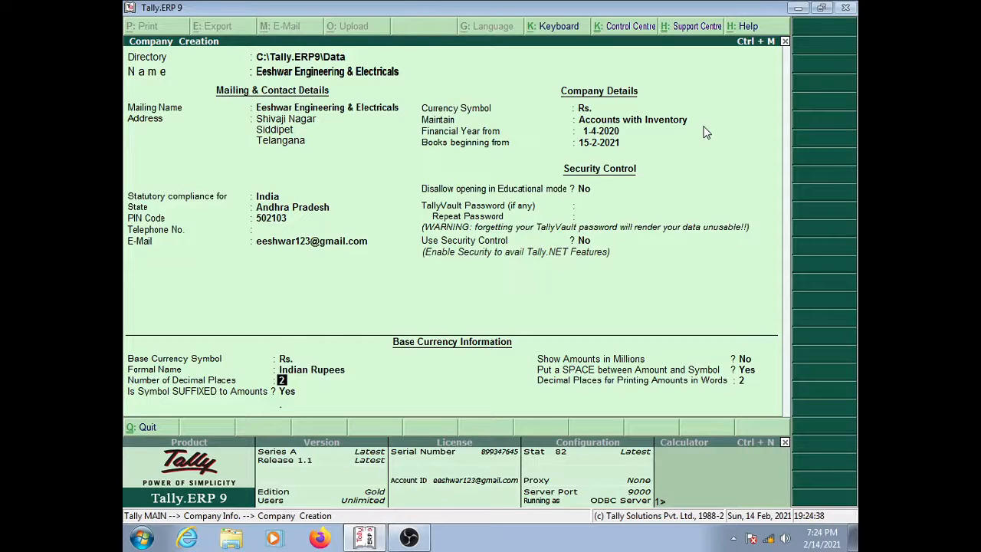
{"action": "key", "text": "Return"}
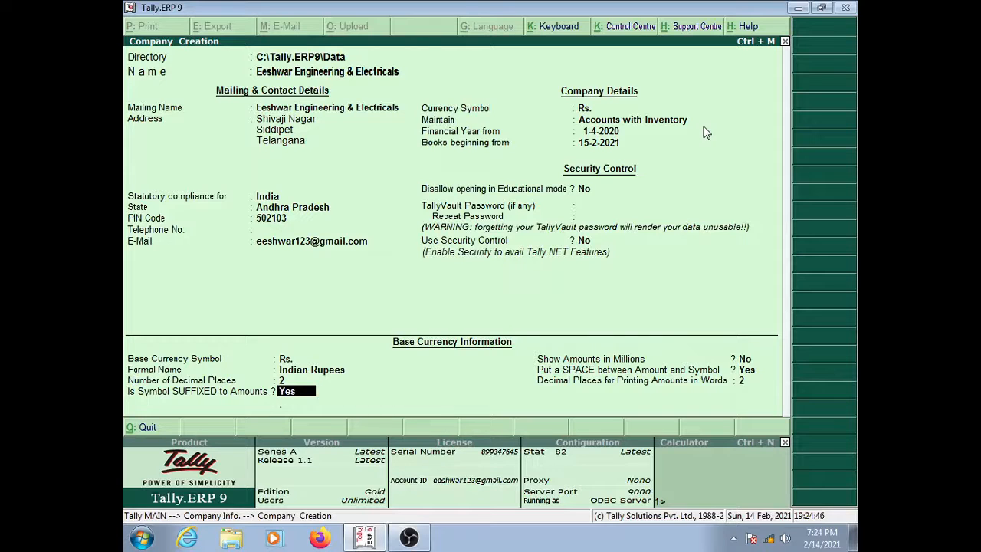
{"action": "key", "text": "Return"}
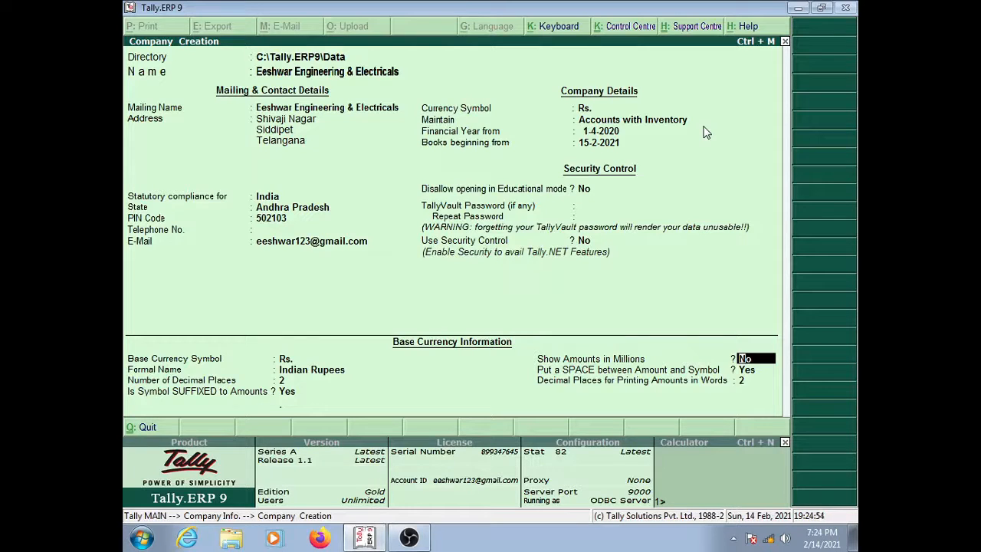
Step: Leave amounts out of millions and keep a space between amount and symbol
{"action": "key", "text": "Return"}
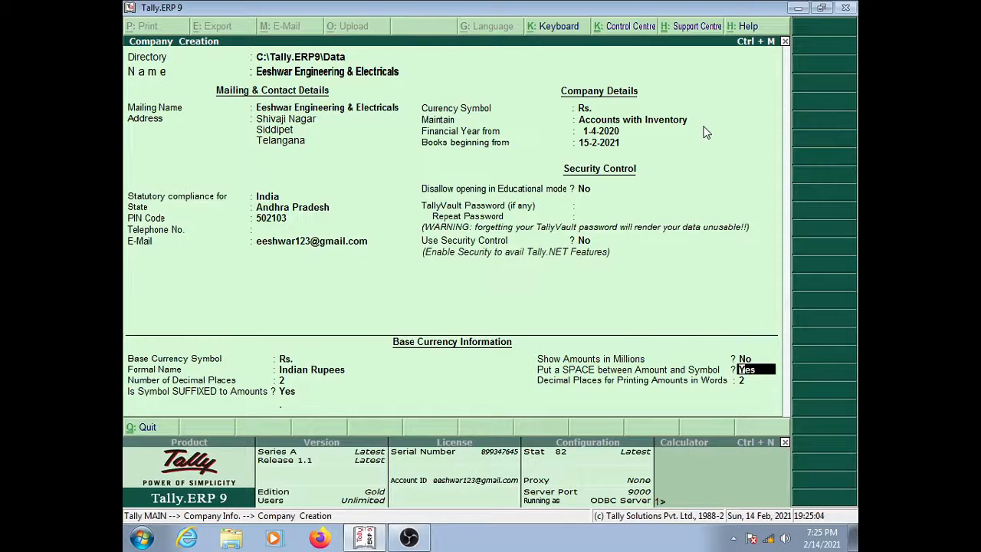
{"action": "key", "text": "Return"}
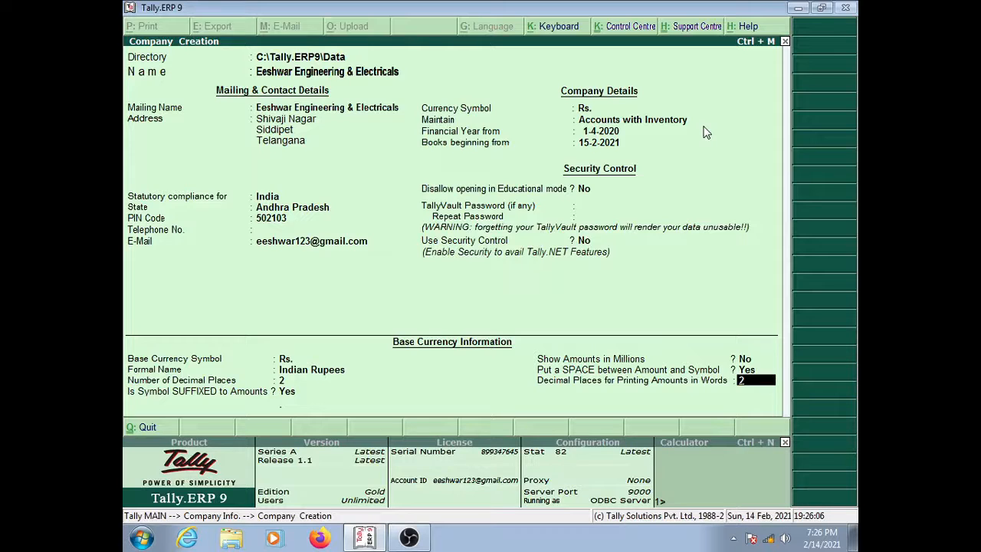
Step: Confirm the final field so Tally shows the Accept? Yes or No prompt
{"action": "key", "text": "Return"}
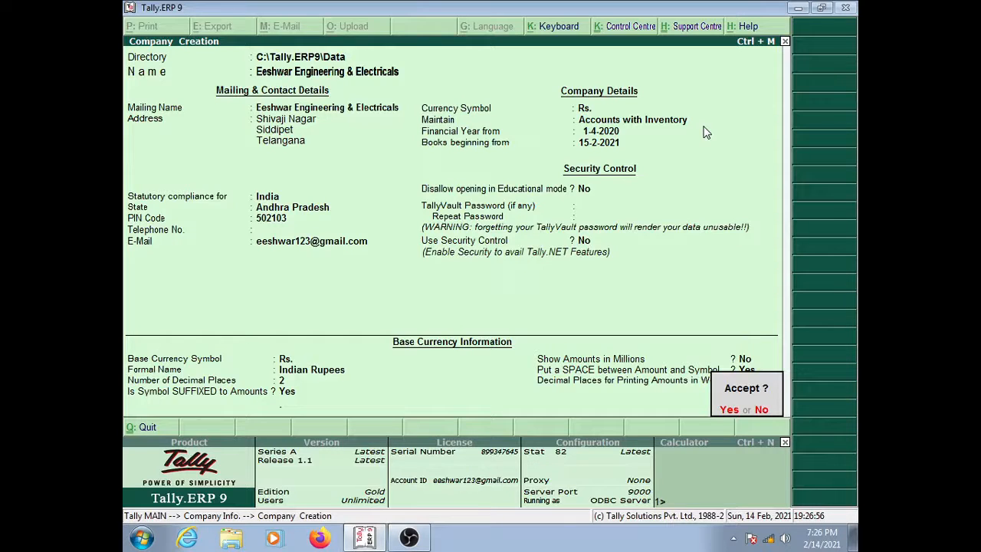
Step: Accept the Company Creation screen to save Eeshwar Engineering & Electricals
{"action": "key", "text": "Return"}
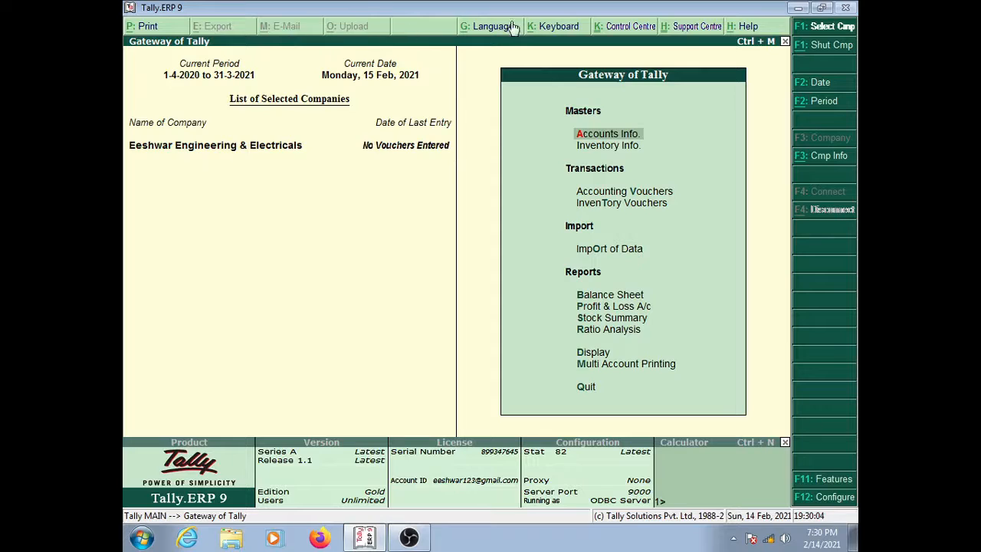
Step: Bring up the Company Info menu and move between Create Company and Select Company
{"action": "left_click", "coordinate": [815, 156]}
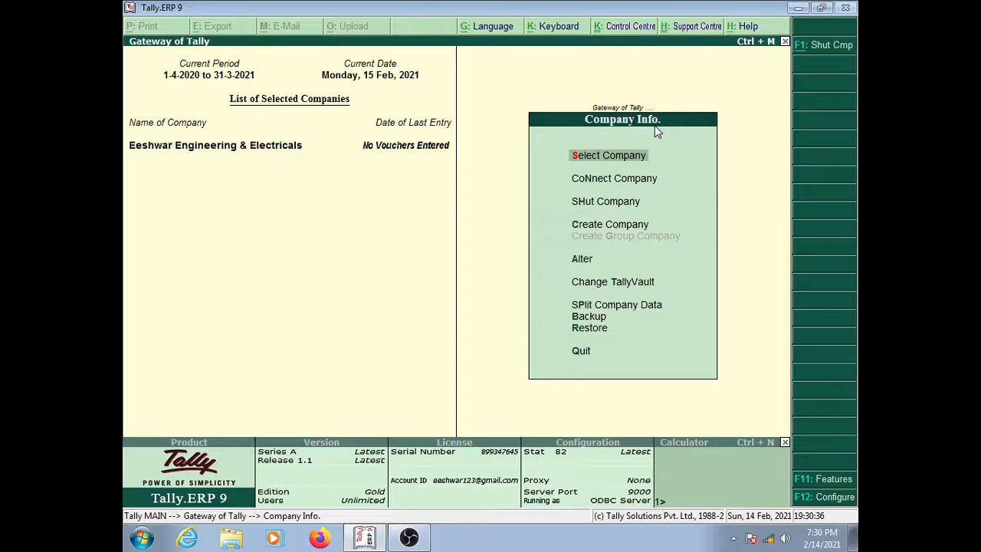
{"action": "key", "text": "Escape"}
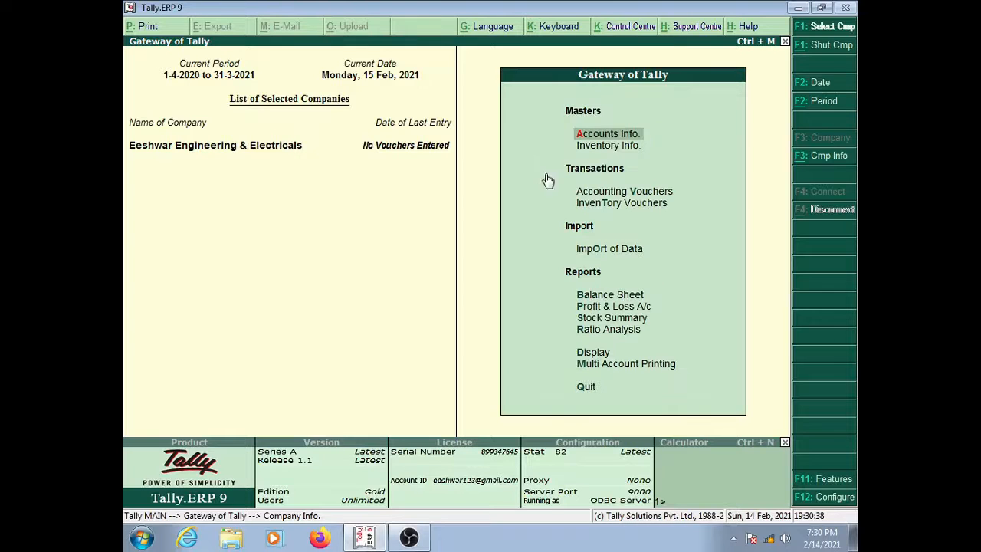
{"action": "left_click", "coordinate": [819, 171]}
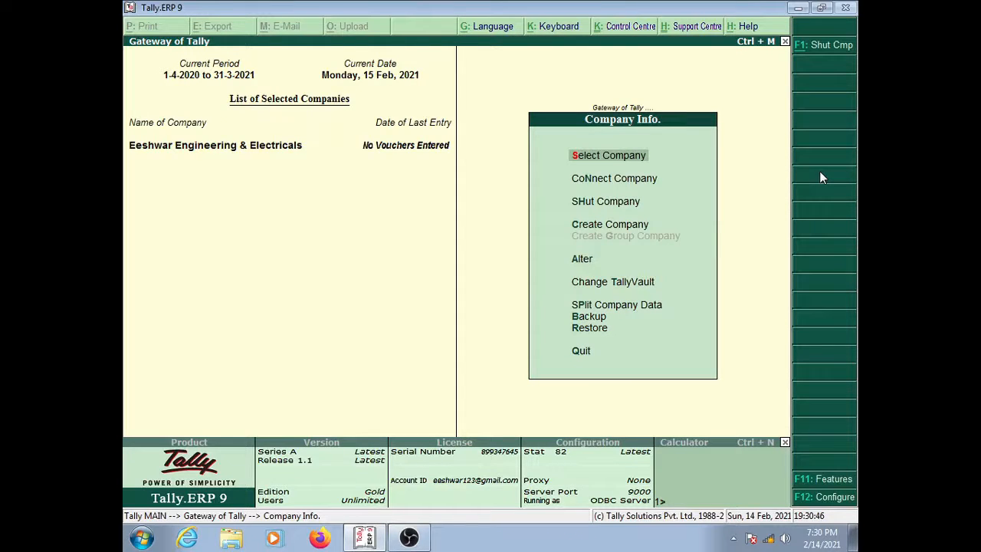
{"action": "key", "text": "Down"}
{"action": "key", "text": "Down"}
{"action": "key", "text": "Down"}
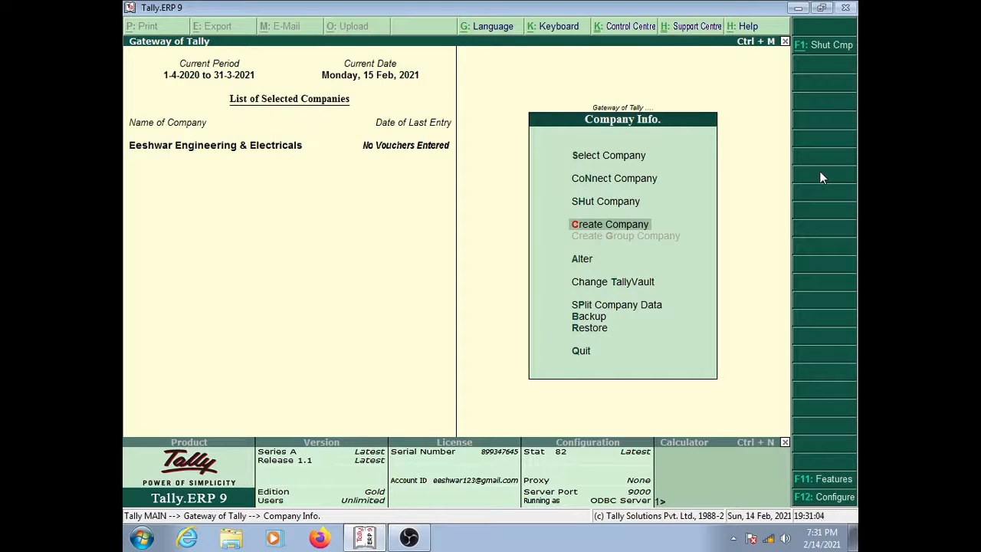
{"action": "key", "text": "Up"}
{"action": "key", "text": "Up"}
{"action": "key", "text": "Up"}
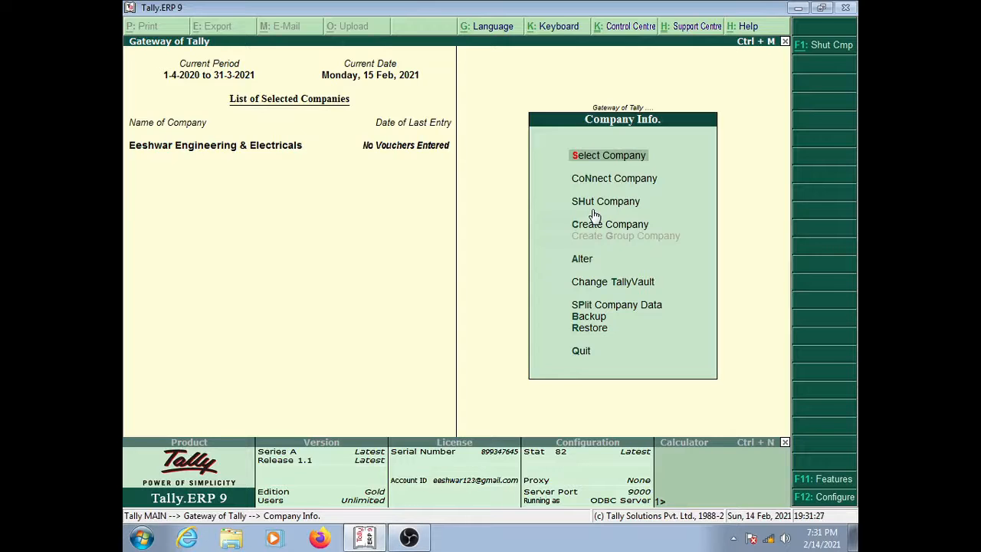
{"action": "key", "text": "Return"}
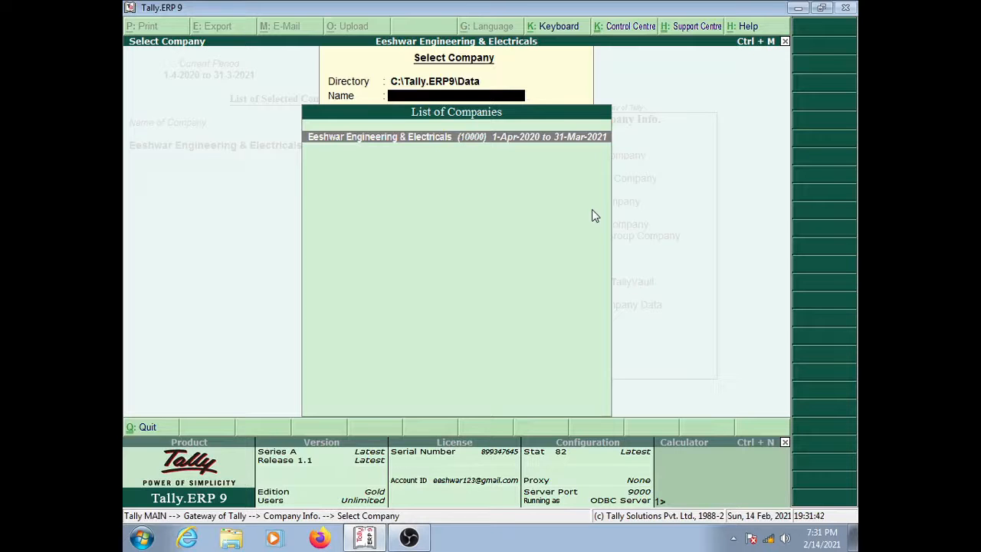
{"action": "key", "text": "Escape"}
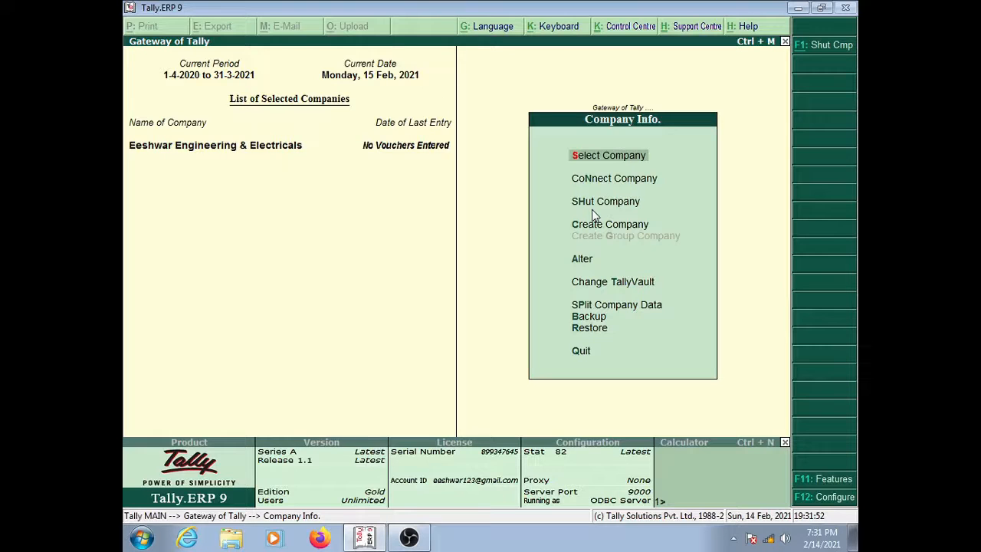
Step: Move to Alter in the Company Info menu and show the List of Companies
{"action": "key", "text": "Down"}
{"action": "key", "text": "Down"}
{"action": "key", "text": "Down"}
{"action": "key", "text": "Down"}
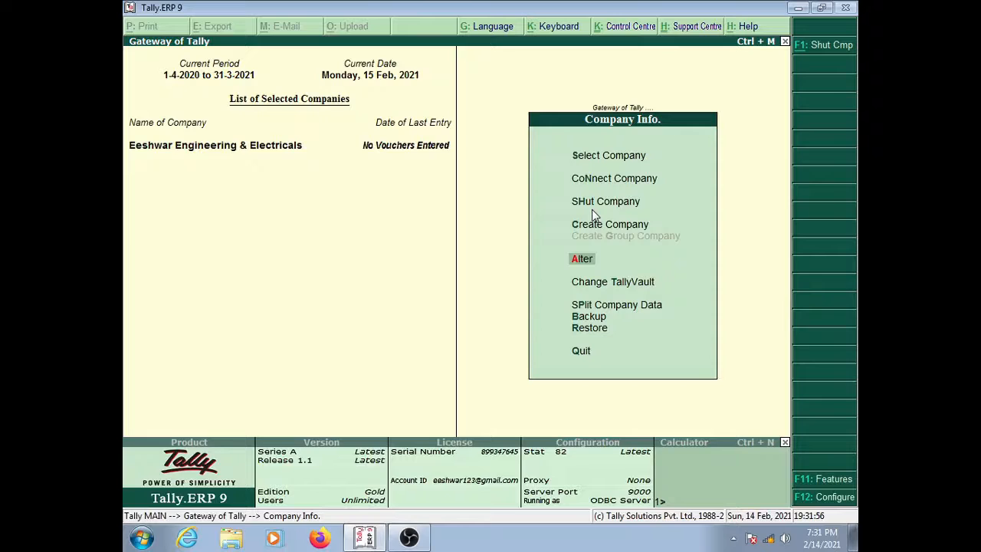
{"action": "key", "text": "Up"}
{"action": "key", "text": "Up"}
{"action": "key", "text": "Up"}
{"action": "key", "text": "Up"}
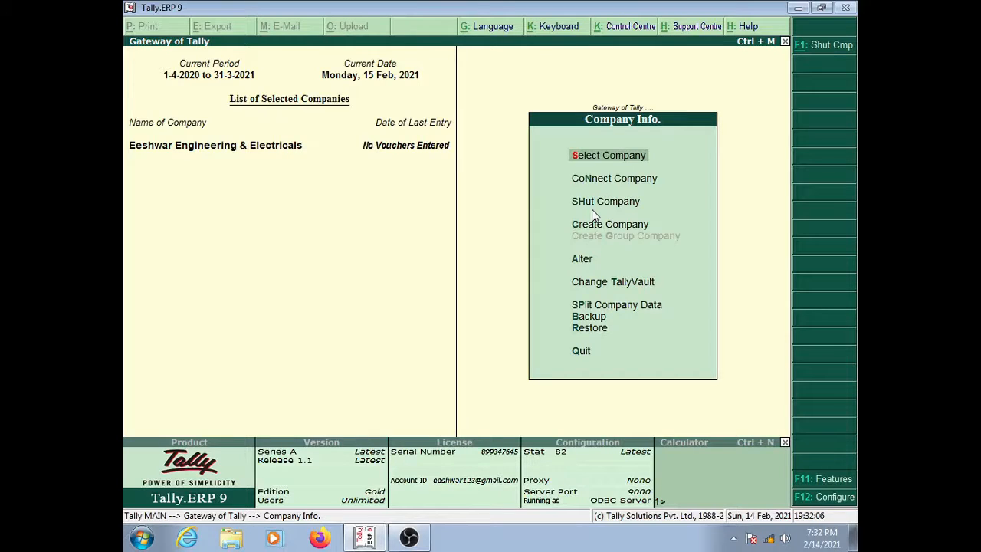
{"action": "key", "text": "Down"}
{"action": "key", "text": "Down"}
{"action": "key", "text": "Down"}
{"action": "key", "text": "Down"}
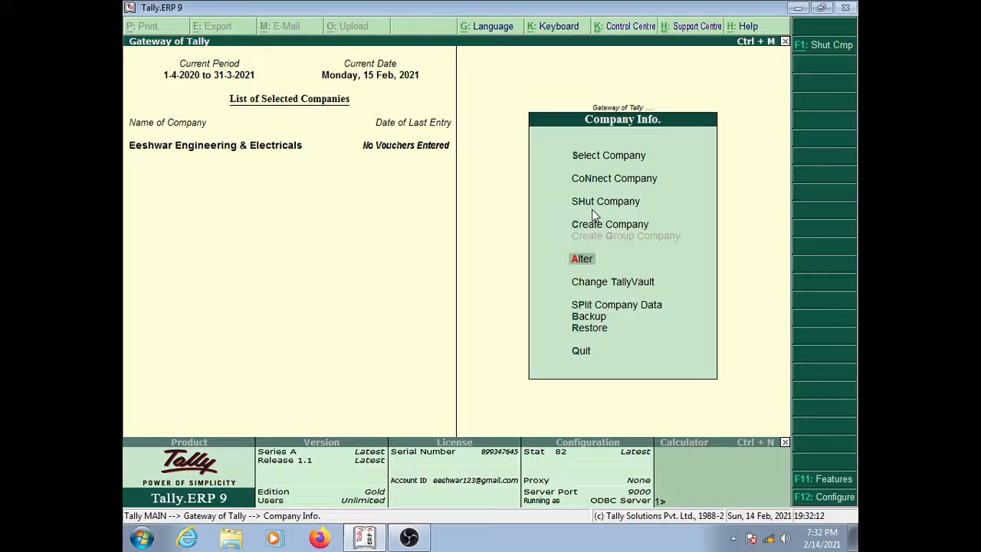
{"action": "key", "text": "Up"}
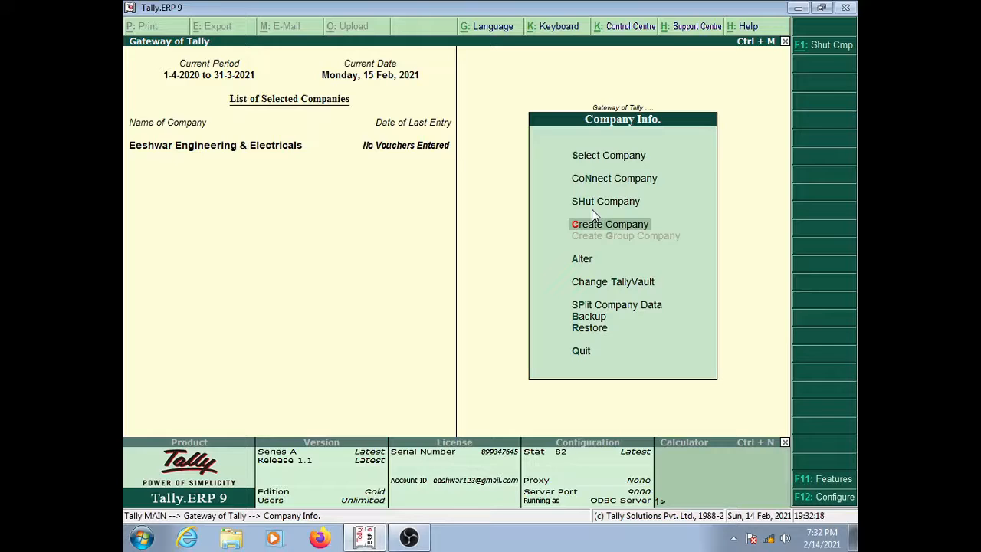
{"action": "key", "text": "Down"}
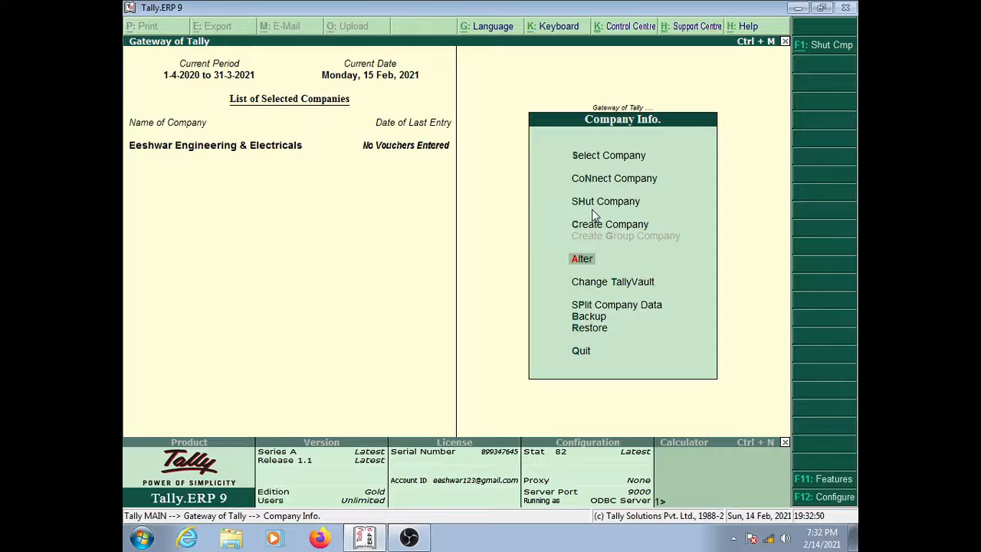
{"action": "key", "text": "Up"}
{"action": "key", "text": "Up"}
{"action": "key", "text": "Up"}
{"action": "key", "text": "Up"}
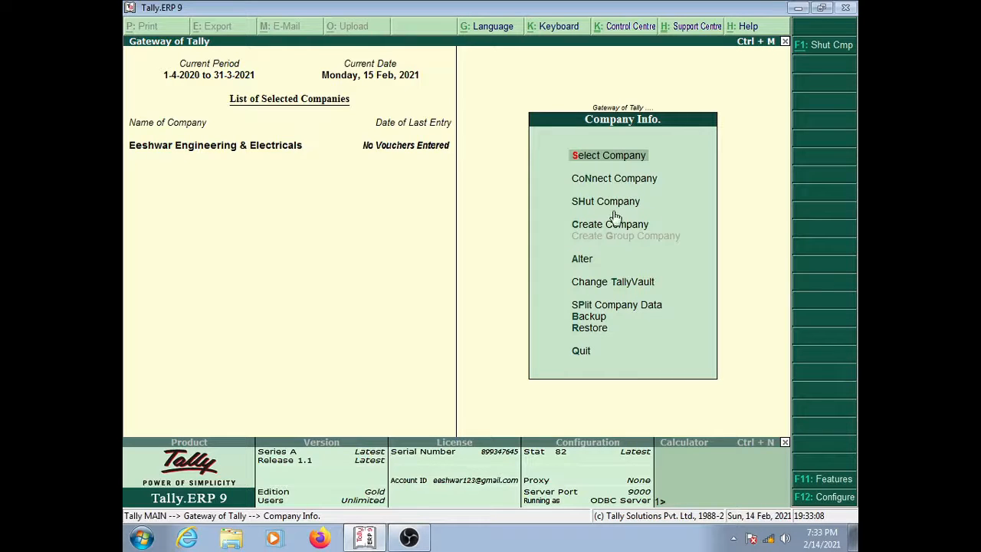
{"action": "key", "text": "Down"}
{"action": "key", "text": "Down"}
{"action": "key", "text": "Down"}
{"action": "key", "text": "Down"}
{"action": "key", "text": "Down"}
{"action": "key", "text": "Down"}
{"action": "key", "text": "Down"}
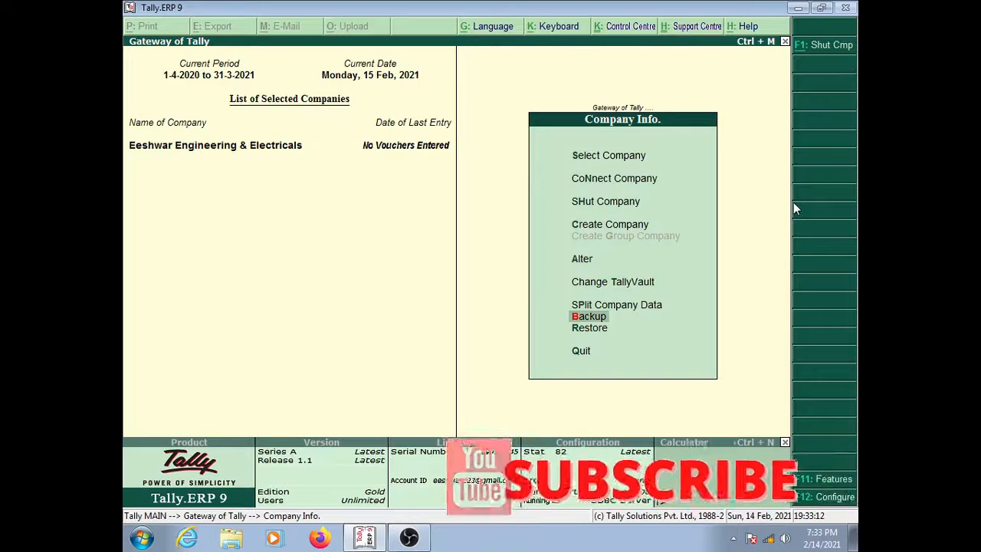
{"action": "key", "text": "Up"}
{"action": "key", "text": "Up"}
{"action": "key", "text": "Up"}
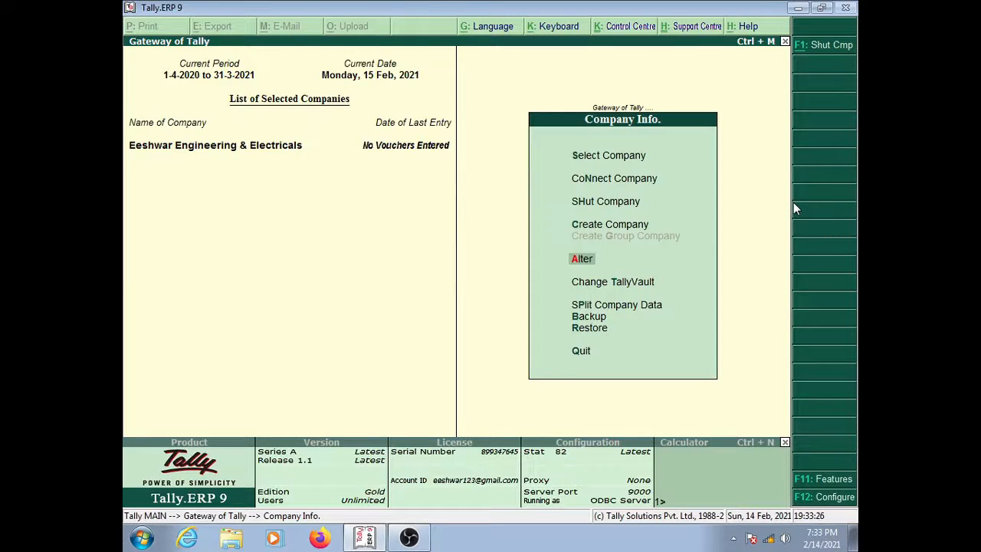
{"action": "key", "text": "Return"}
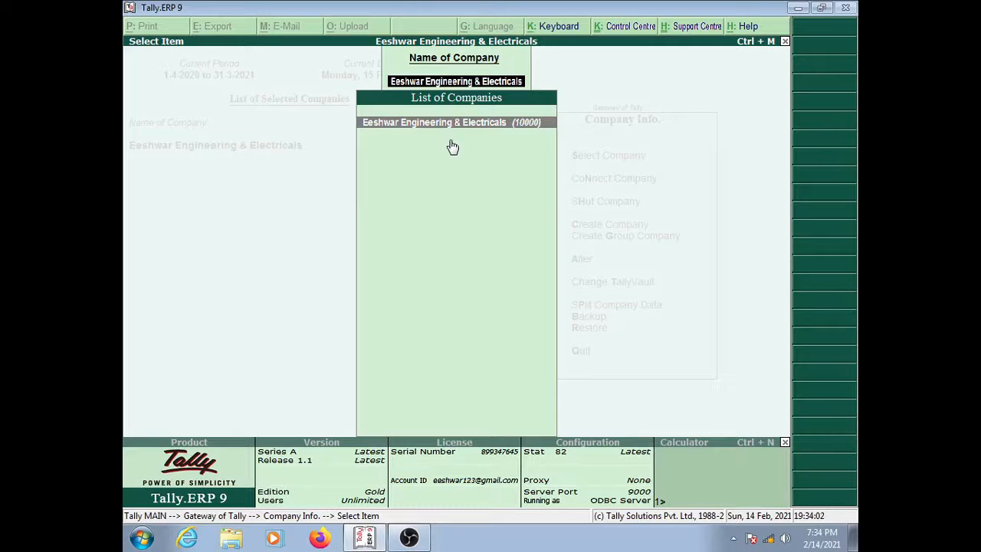
Step: Back out of the list and load Eeshwar Engineering & Electricals via Select Company
{"action": "key", "text": "Escape"}
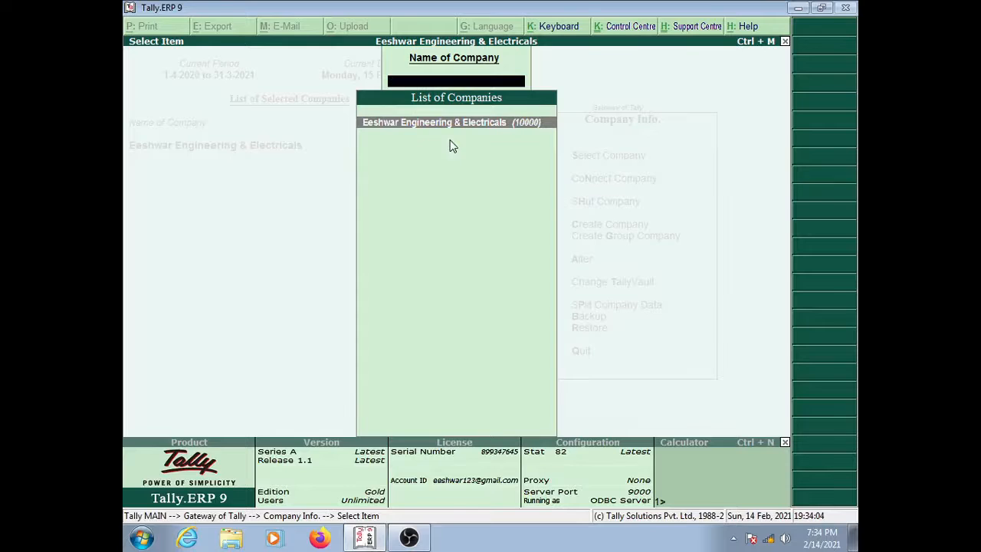
{"action": "key", "text": "Escape"}
{"action": "key", "text": "Up"}
{"action": "key", "text": "Up"}
{"action": "key", "text": "Up"}
{"action": "key", "text": "Up"}
{"action": "key", "text": "Return"}
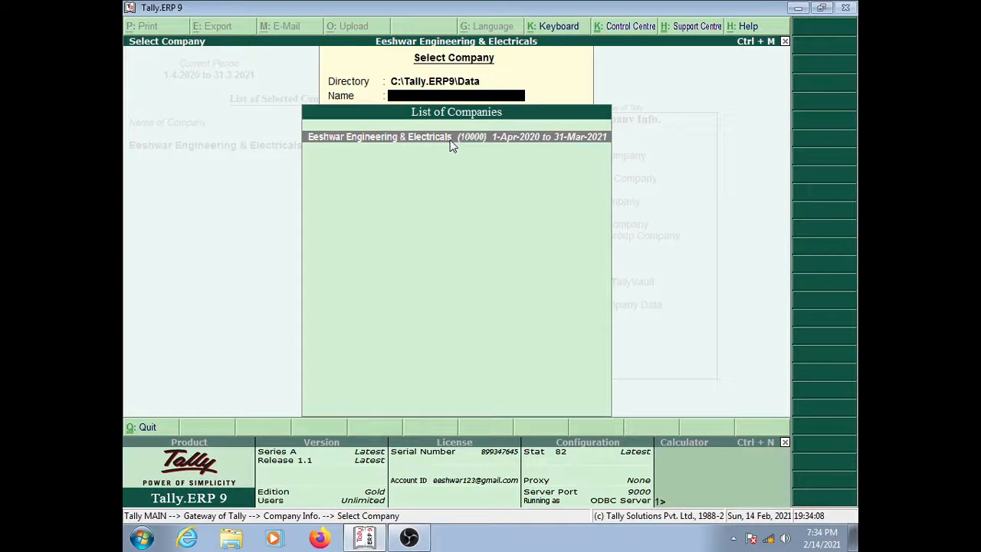
{"action": "key", "text": "Return"}
Step: Choose Alter and open Eeshwar Engineering & Electricals in Company Alteration
{"action": "key", "text": "Down"}
{"action": "key", "text": "Down"}
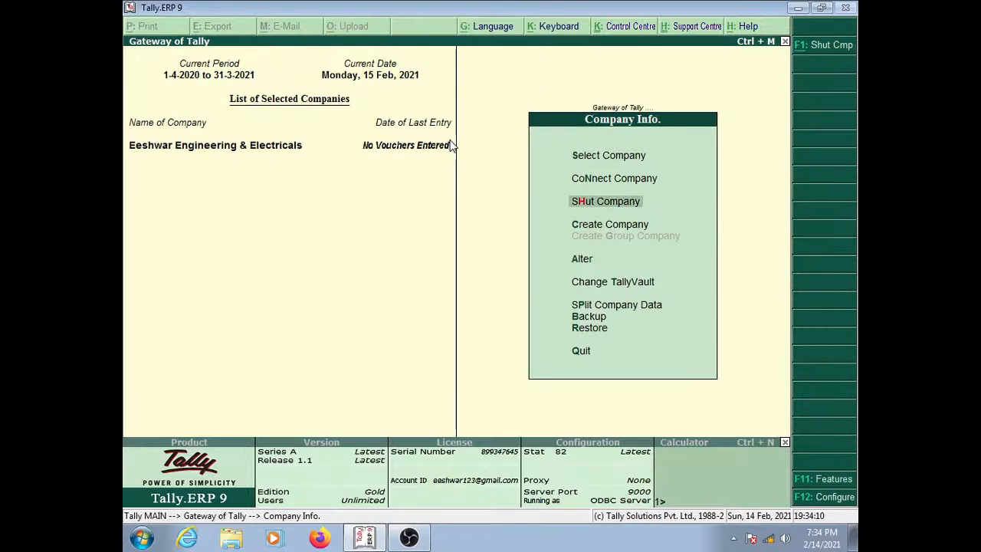
{"action": "key", "text": "Down"}
{"action": "key", "text": "Down"}
{"action": "key", "text": "Return"}
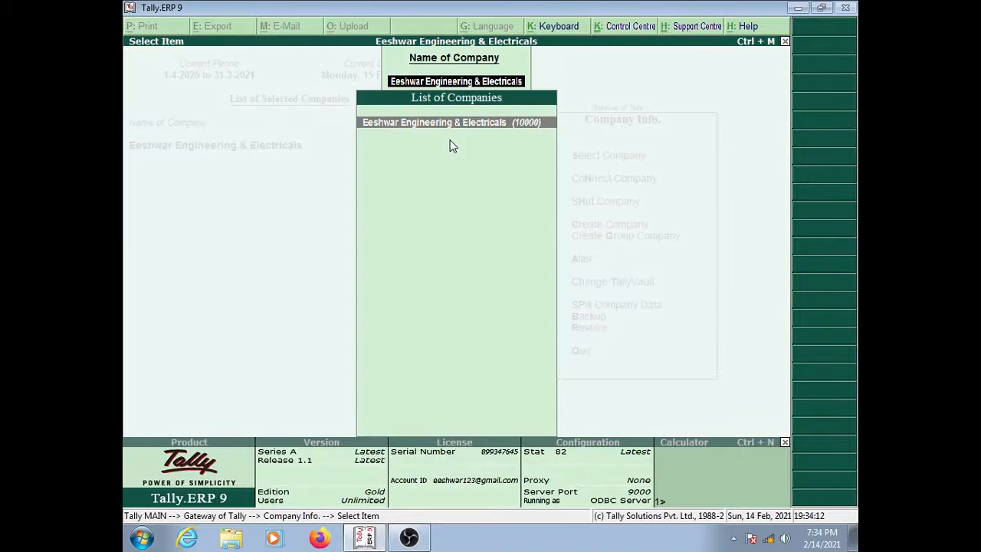
{"action": "key", "text": "Return"}
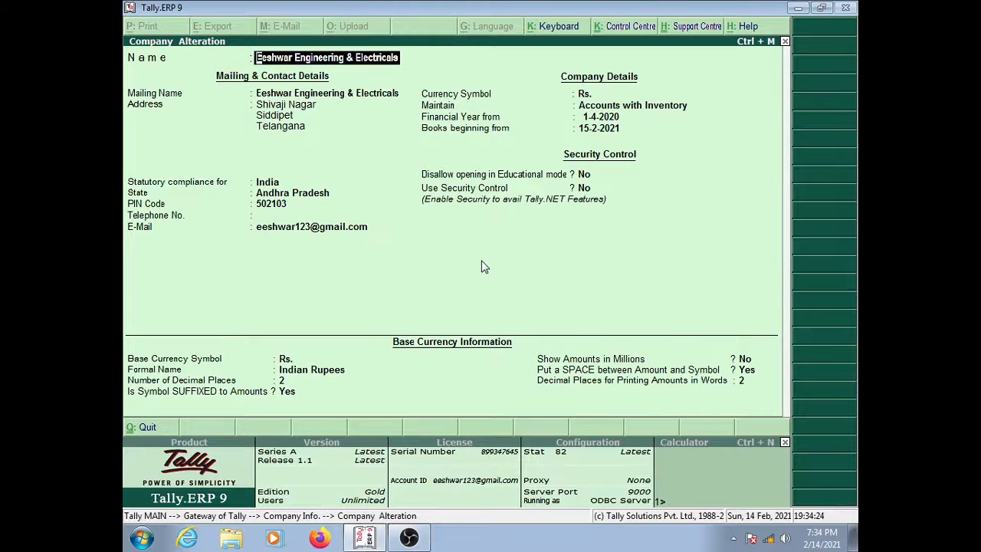
Step: Change Books beginning from to 20.2.2021 and get past the date-change warning
{"action": "key", "text": "Return"}
{"action": "key", "text": "Return"}
{"action": "key", "text": "Return"}
{"action": "key", "text": "Return"}
{"action": "key", "text": "Return"}
{"action": "key", "text": "Return"}
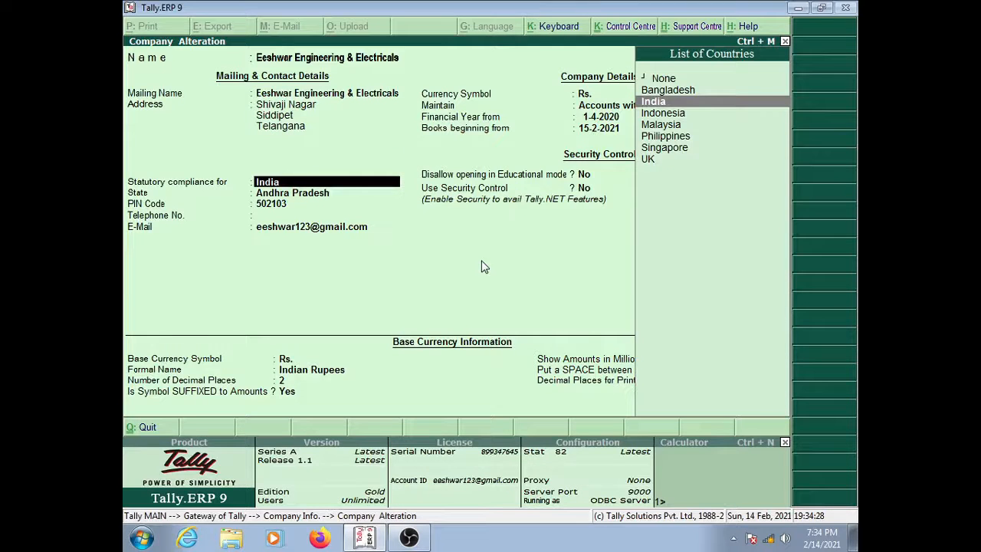
{"action": "key", "text": "Return"}
{"action": "key", "text": "Return"}
{"action": "key", "text": "Return"}
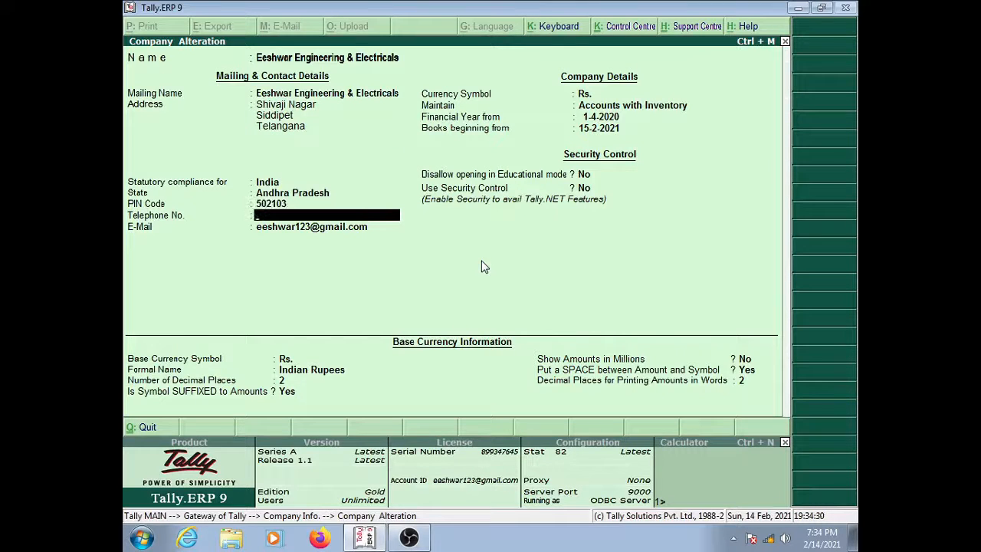
{"action": "key", "text": "Return"}
{"action": "key", "text": "Return"}
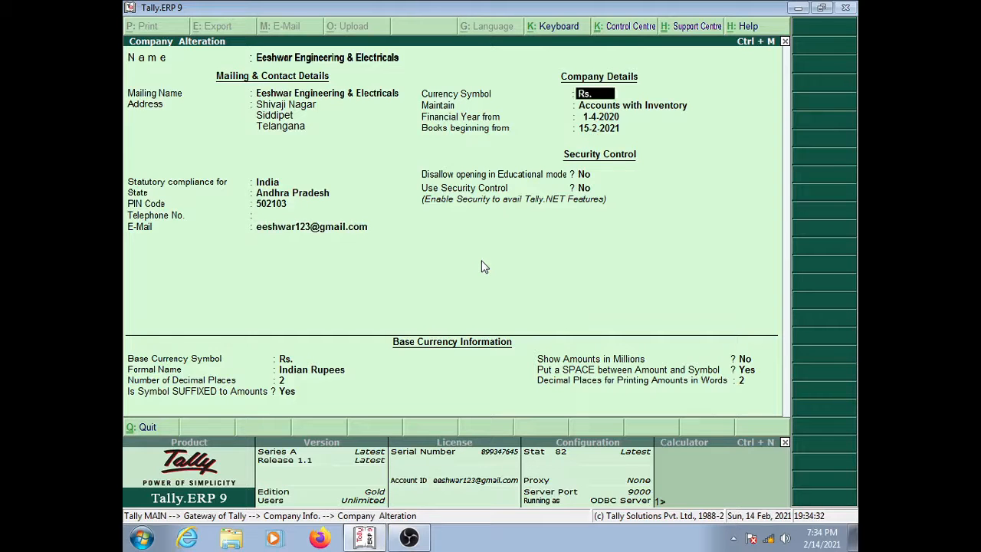
{"action": "key", "text": "Return"}
{"action": "key", "text": "Return"}
{"action": "key", "text": "Return"}
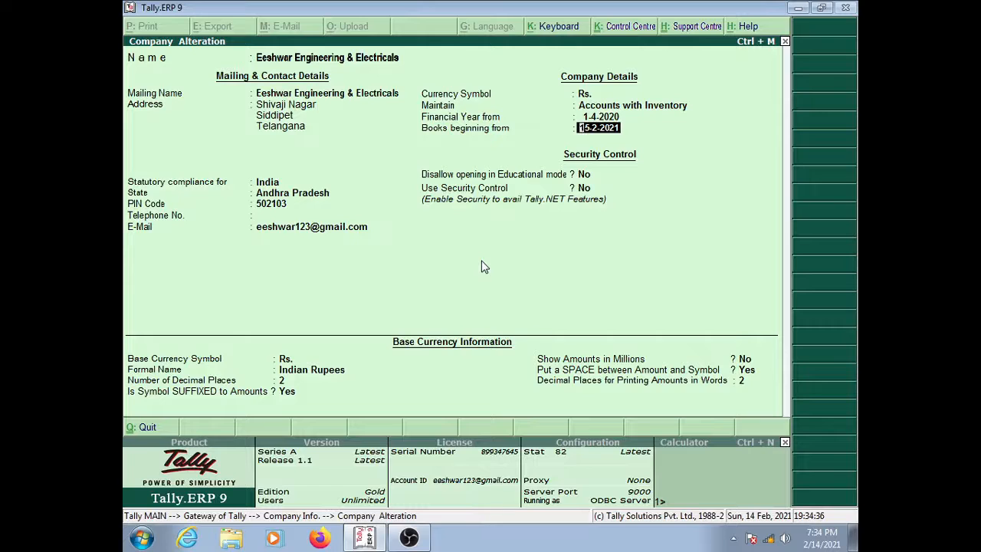
{"action": "type", "text": "20.2.2021"}
{"action": "key", "text": "Return"}
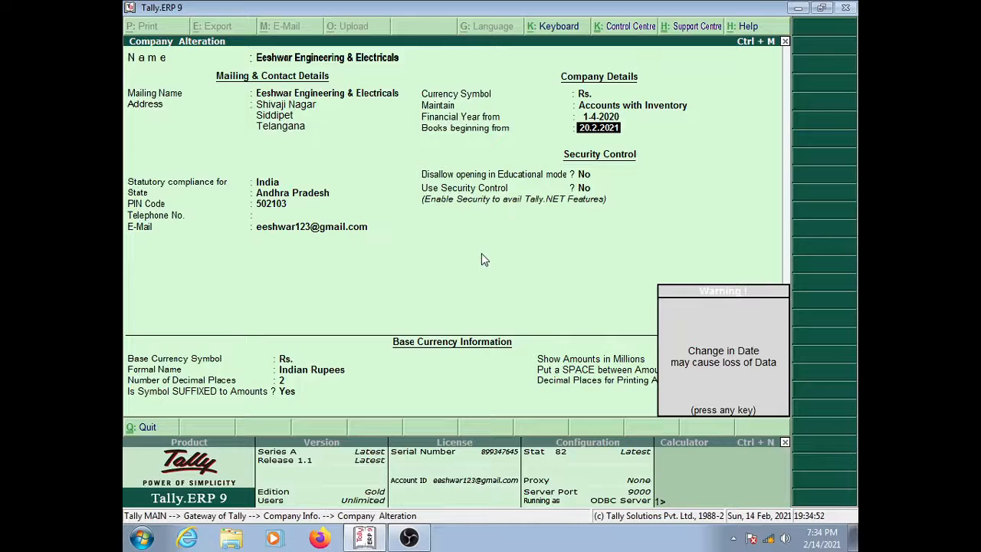
{"action": "key", "text": "Return"}
{"action": "key", "text": "Up"}
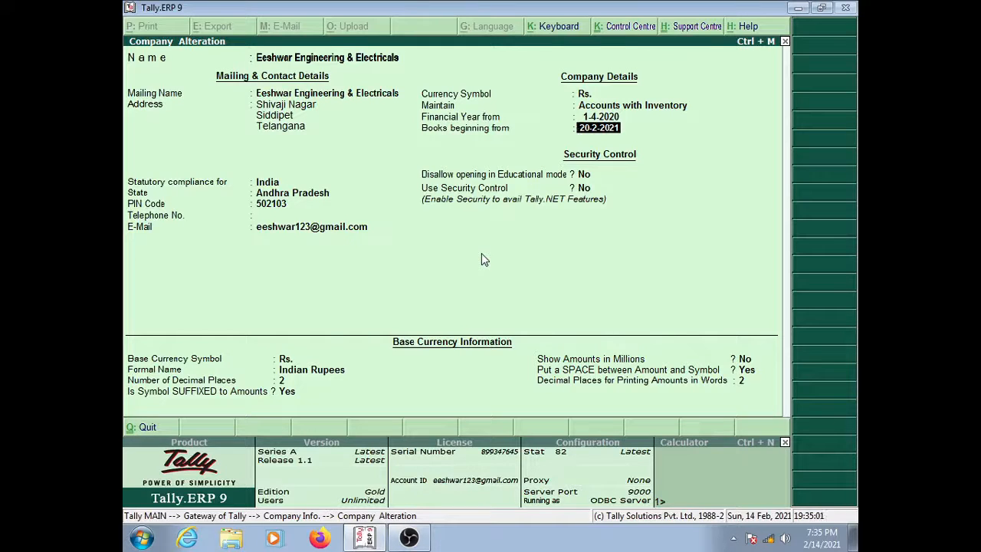
Step: Accept the remaining fields, including base currency details, and save the alteration
{"action": "key", "text": "Return"}
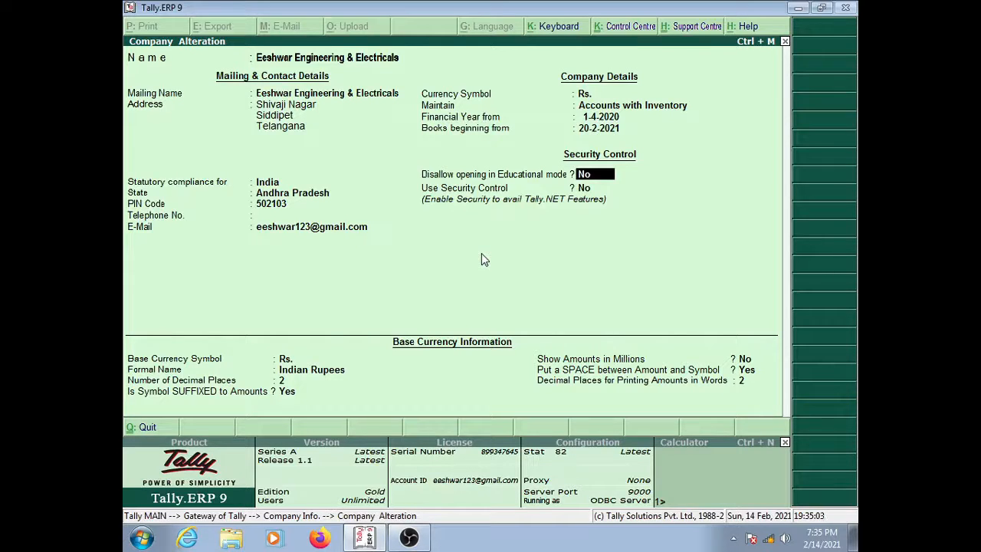
{"action": "key", "text": "Return"}
{"action": "key", "text": "Return"}
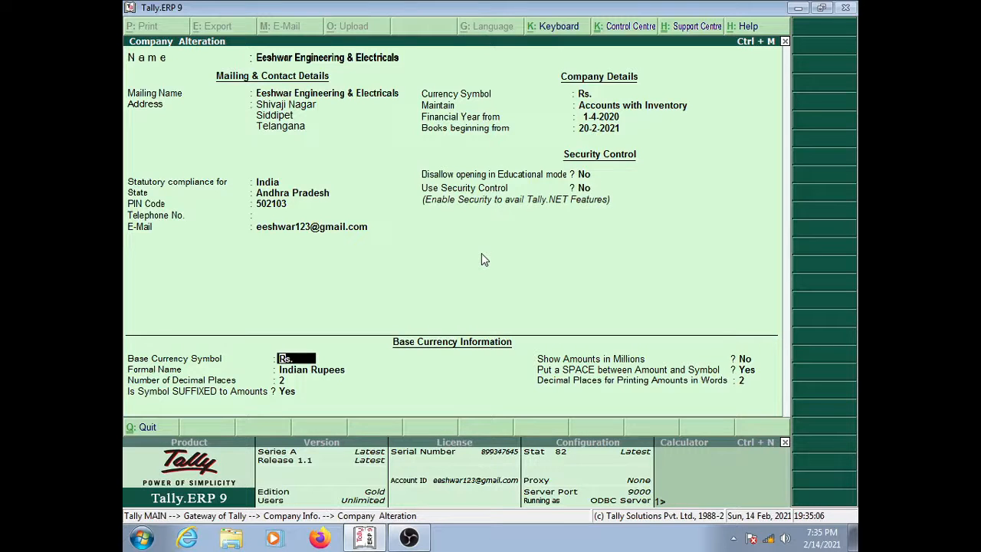
{"action": "key", "text": "Return"}
{"action": "key", "text": "Return"}
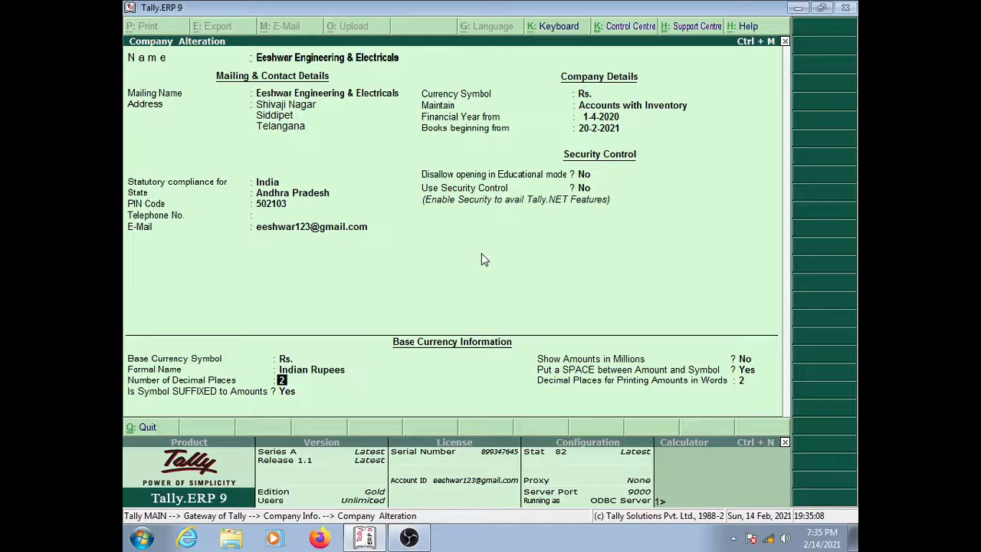
{"action": "key", "text": "Return"}
{"action": "key", "text": "Return"}
{"action": "key", "text": "Return"}
{"action": "key", "text": "Return"}
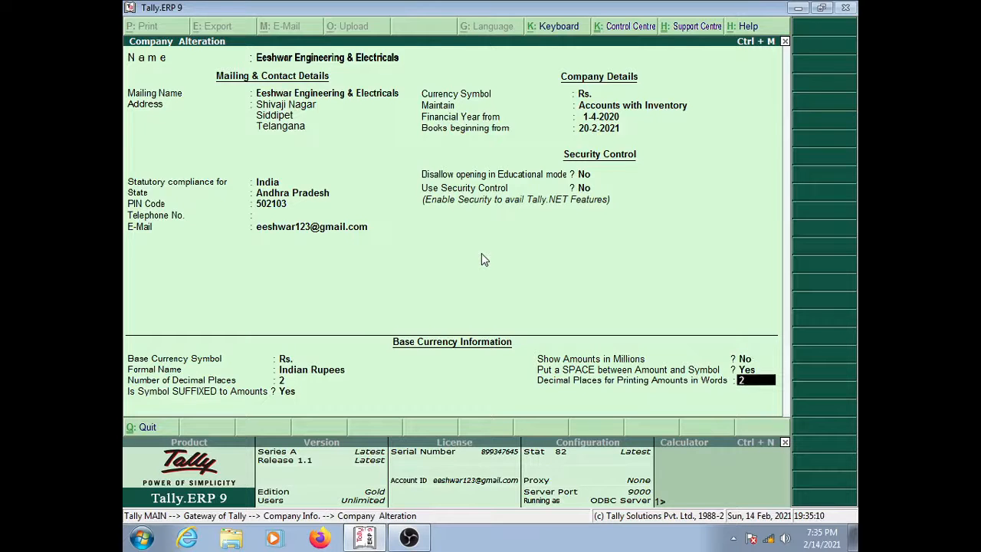
{"action": "key", "text": "Return"}
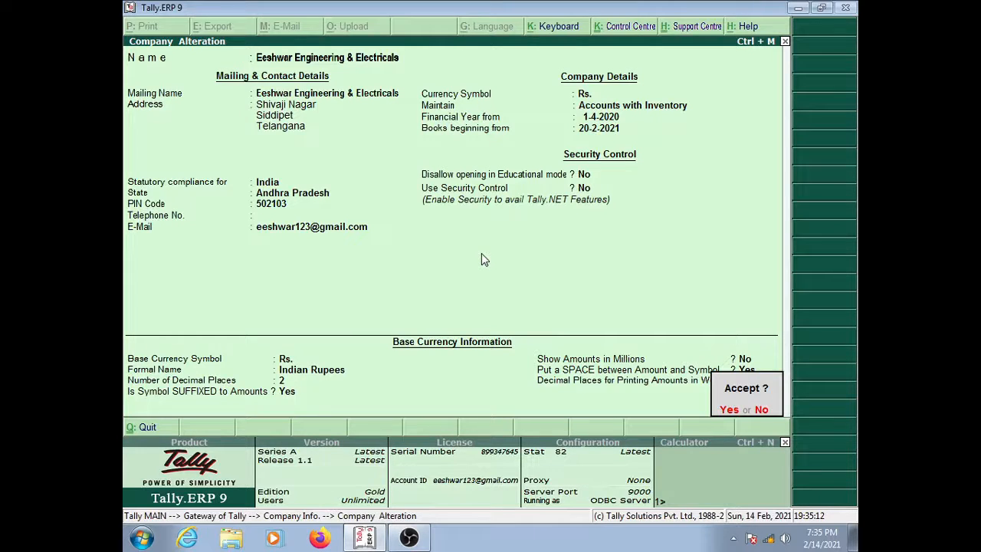
{"action": "key", "text": "Return"}
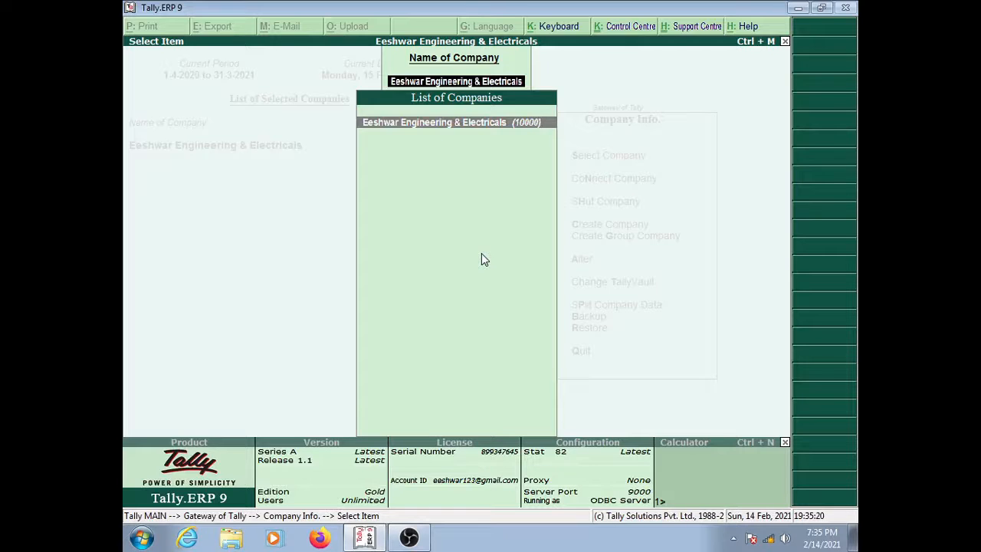
Step: Leave the company list and return to the Gateway of Tally
{"action": "key", "text": "Escape"}
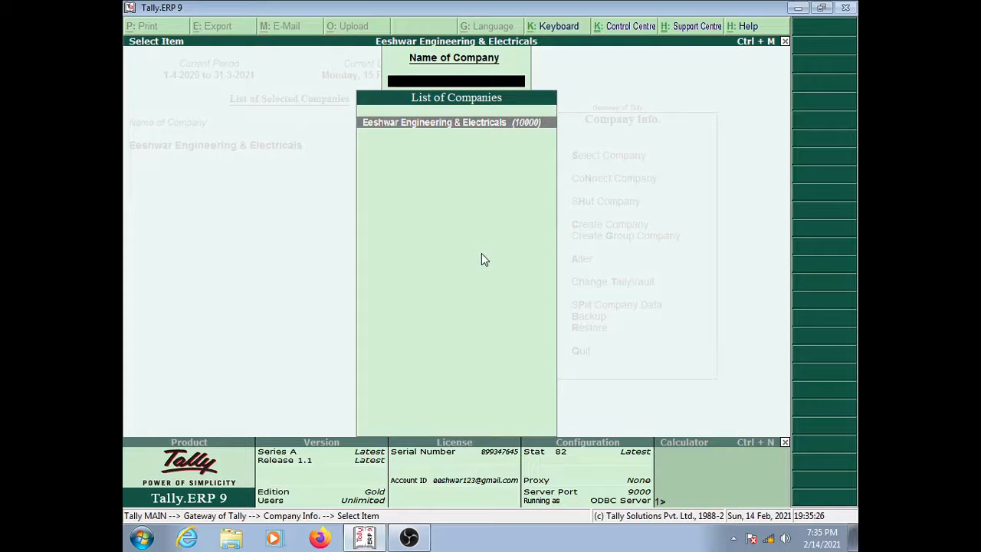
{"action": "key", "text": "Escape"}
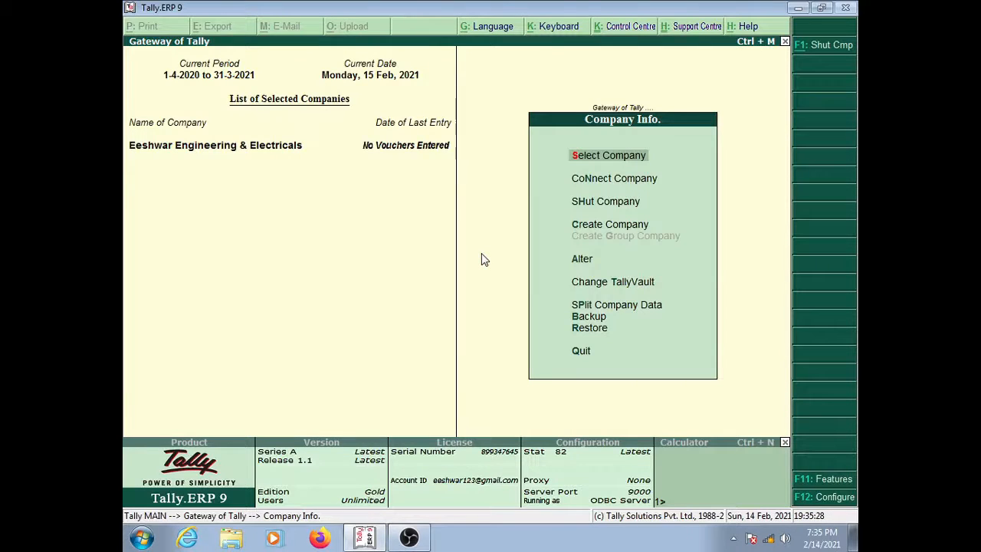
{"action": "key", "text": "Down"}
{"action": "key", "text": "Down"}
{"action": "key", "text": "Down"}
{"action": "key", "text": "Down"}
{"action": "key", "text": "Up"}
{"action": "key", "text": "Up"}
{"action": "key", "text": "Up"}
{"action": "key", "text": "Up"}
{"action": "key", "text": "Escape"}
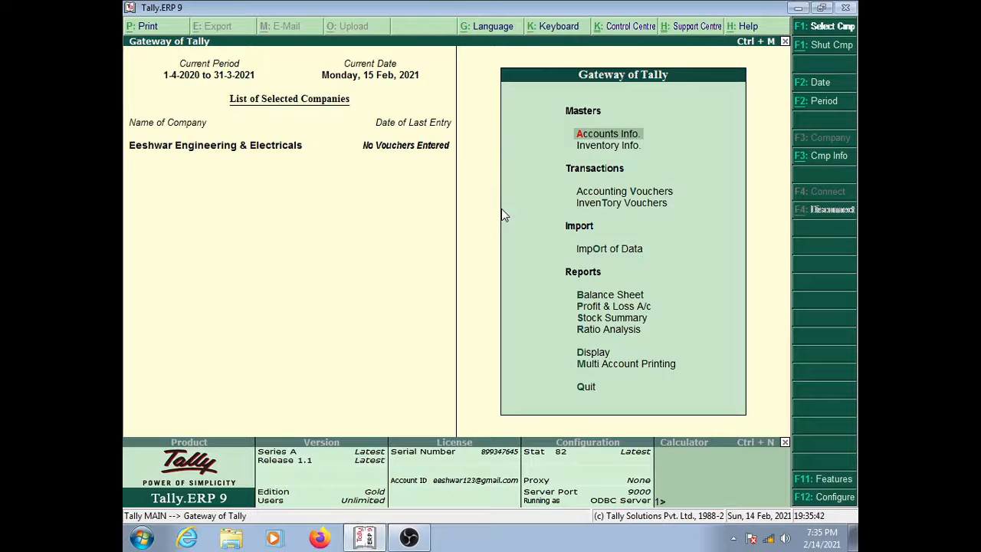
Step: Reopen Company Alteration for Eeshwar Engineering & Electricals and review its fields
{"action": "left_click", "coordinate": [818, 162]}
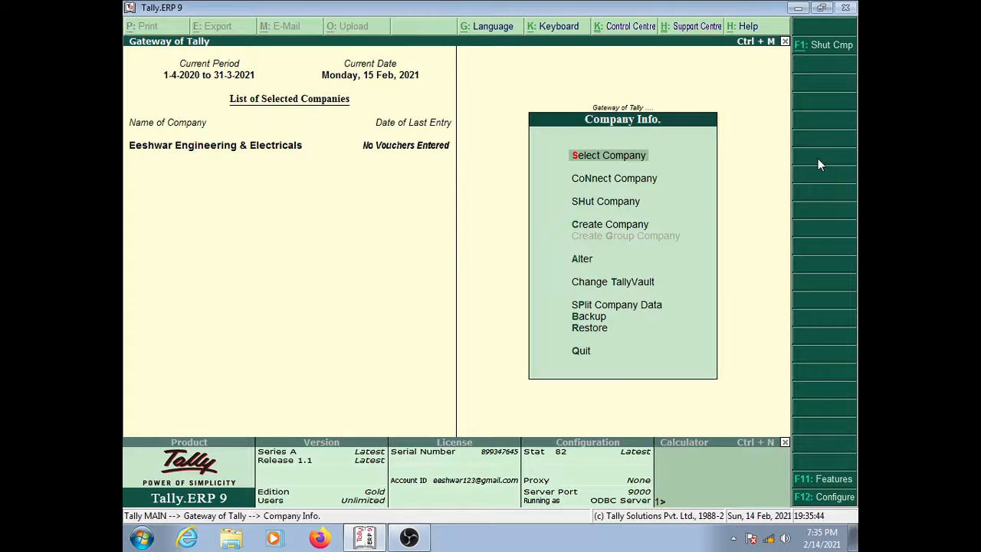
{"action": "key", "text": "Down"}
{"action": "key", "text": "Down"}
{"action": "key", "text": "Down"}
{"action": "key", "text": "Down"}
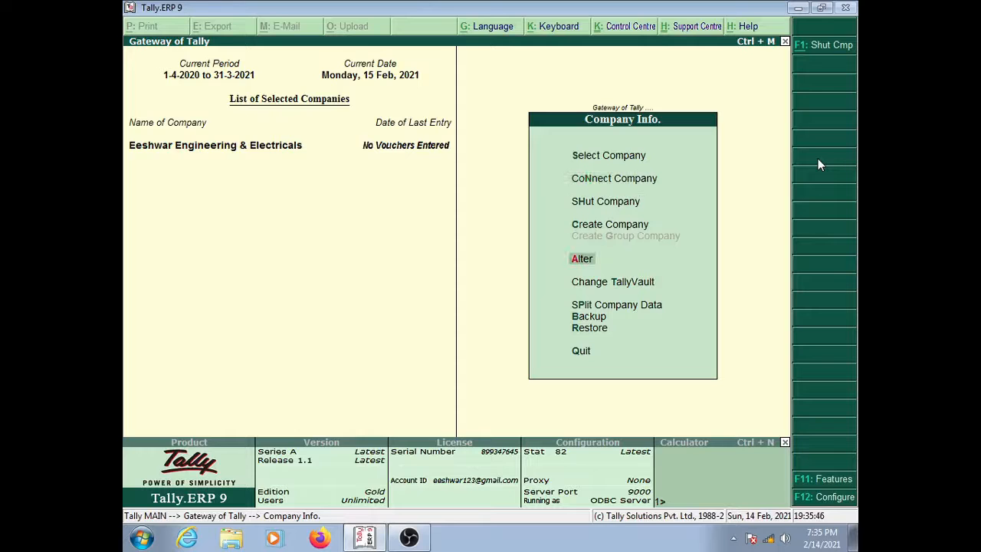
{"action": "key", "text": "Return"}
{"action": "key", "text": "Return"}
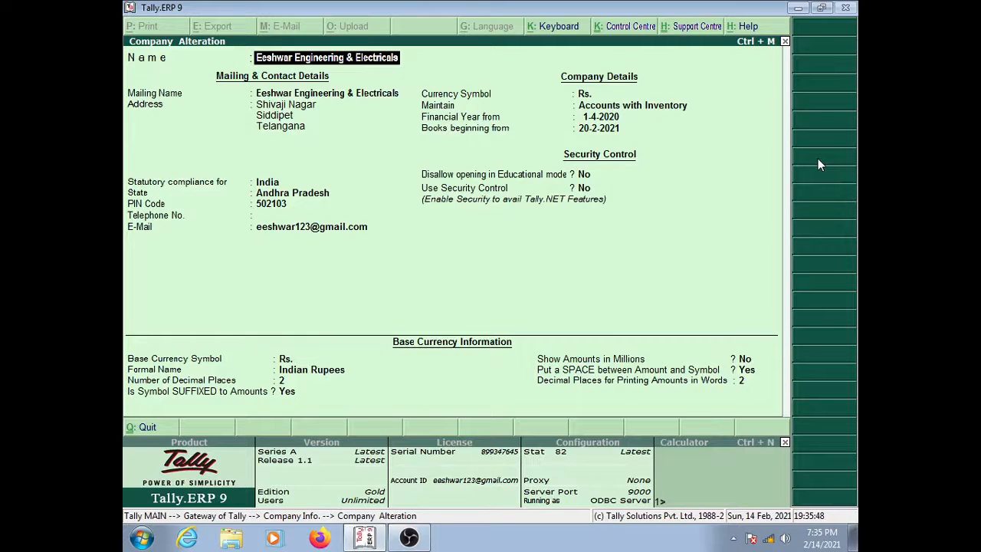
{"action": "key", "text": "Return"}
{"action": "key", "text": "Return"}
{"action": "key", "text": "Return"}
{"action": "key", "text": "Return"}
{"action": "key", "text": "Return"}
{"action": "key", "text": "Return"}
{"action": "key", "text": "Return"}
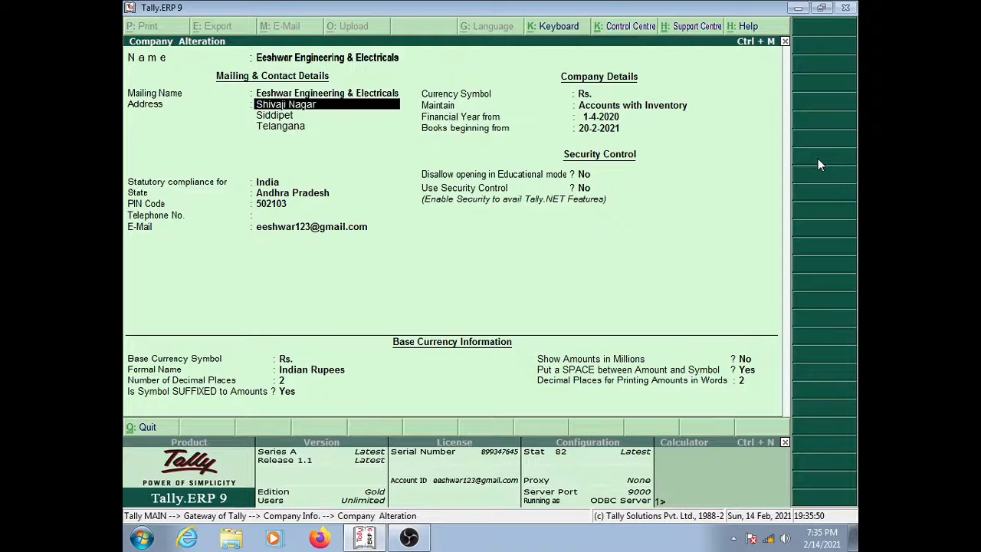
{"action": "key", "text": "Return"}
{"action": "key", "text": "Return"}
{"action": "key", "text": "Return"}
{"action": "key", "text": "Return"}
{"action": "key", "text": "Return"}
{"action": "key", "text": "Return"}
{"action": "key", "text": "Return"}
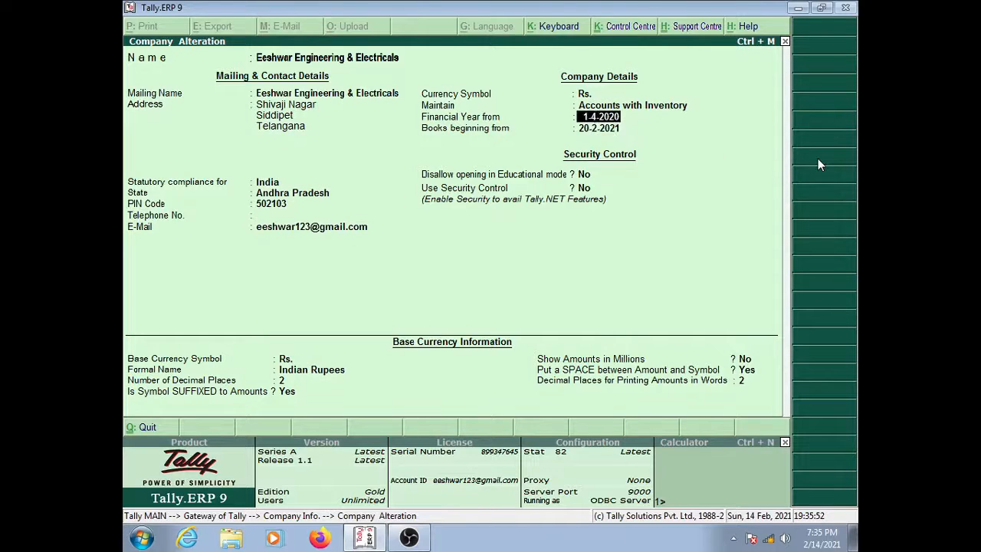
{"action": "key", "text": "Return"}
{"action": "key", "text": "Return"}
{"action": "key", "text": "Return"}
{"action": "key", "text": "Return"}
{"action": "key", "text": "Return"}
{"action": "key", "text": "Return"}
{"action": "key", "text": "Return"}
{"action": "key", "text": "Return"}
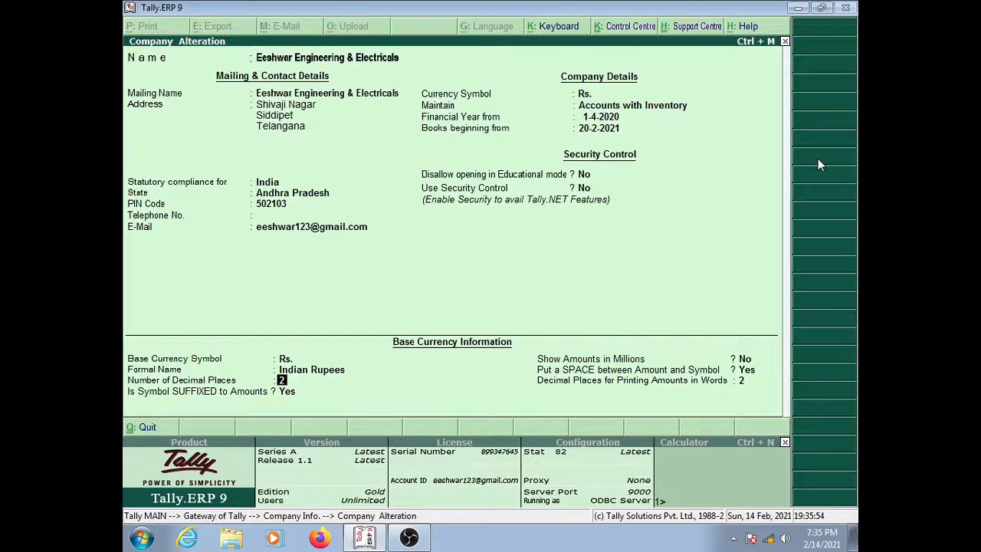
{"action": "key", "text": "Return"}
{"action": "key", "text": "Return"}
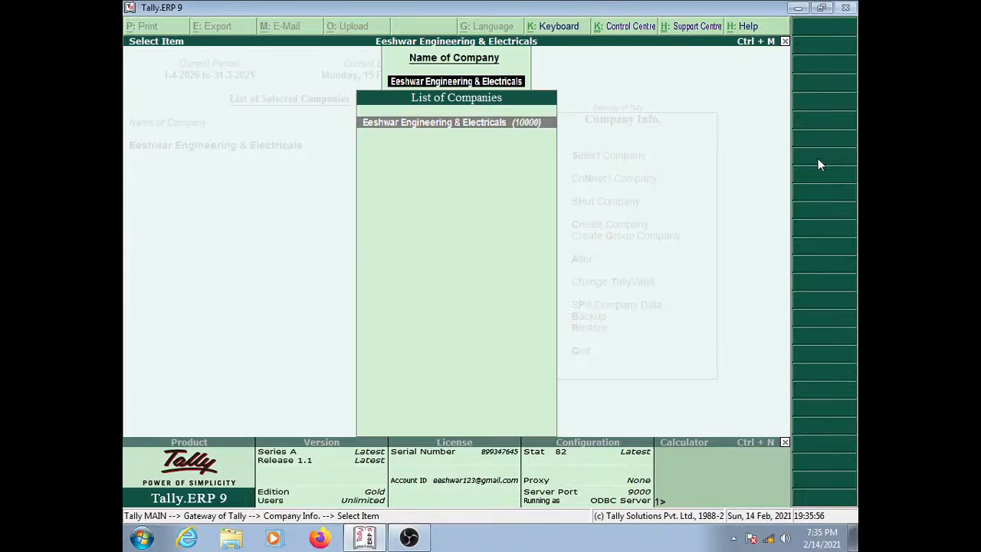
Step: Exit the alteration form and shut Eeshwar Engineering & Electricals from Company Info
{"action": "key", "text": "Escape"}
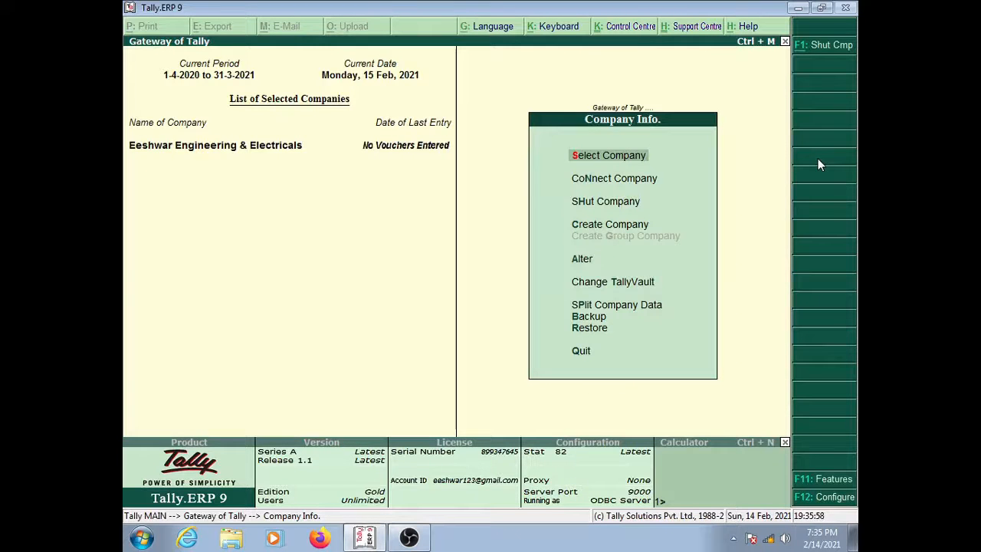
{"action": "key", "text": "Escape"}
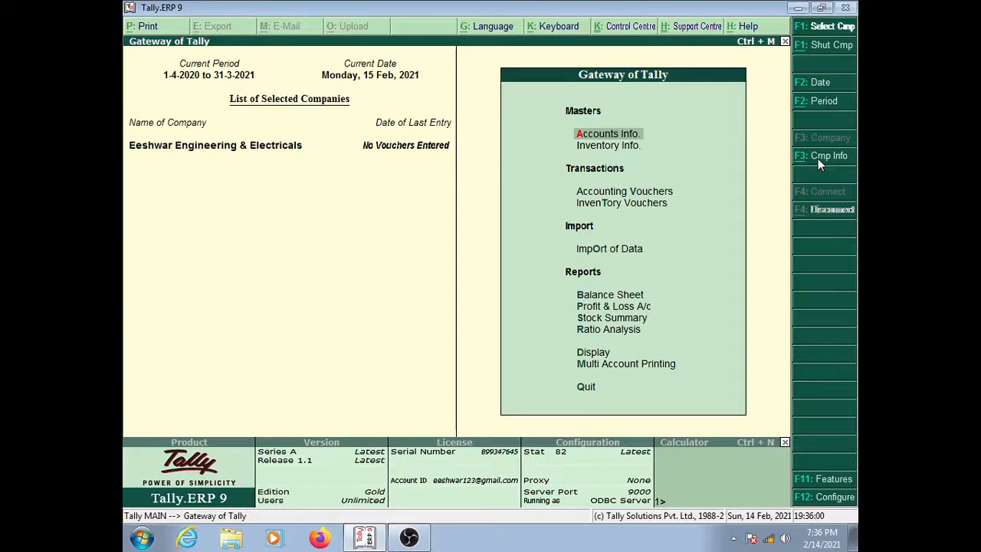
{"action": "left_click", "coordinate": [817, 159]}
{"action": "key", "text": "Down"}
{"action": "key", "text": "Down"}
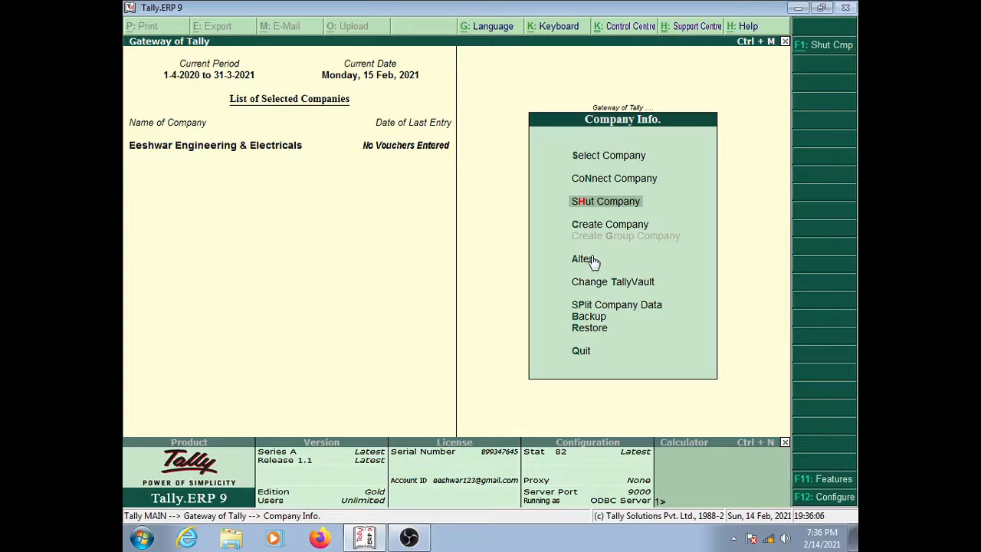
{"action": "key", "text": "Return"}
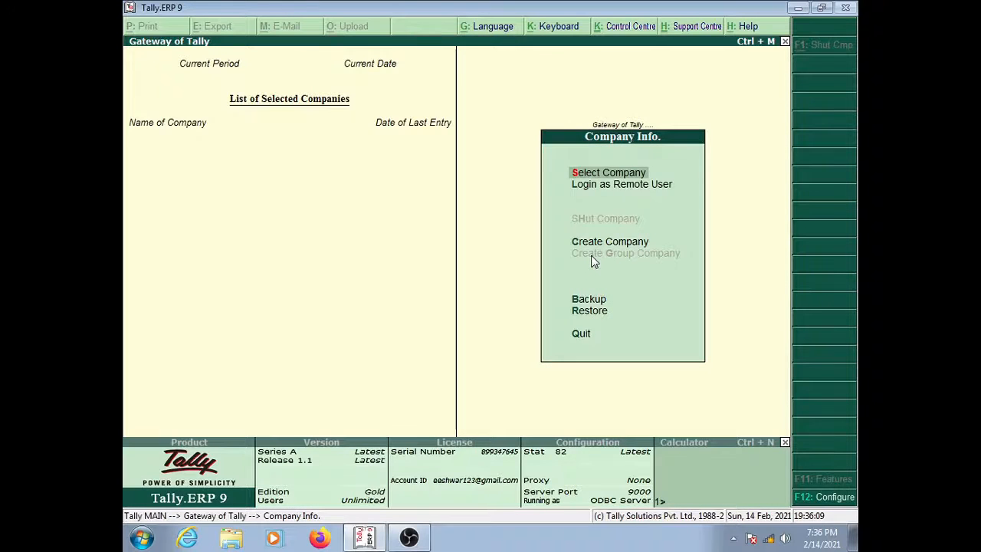
Step: Reload Eeshwar Engineering & Electricals from the List of Companies
{"action": "key", "text": "Escape"}
{"action": "key", "text": "Escape"}
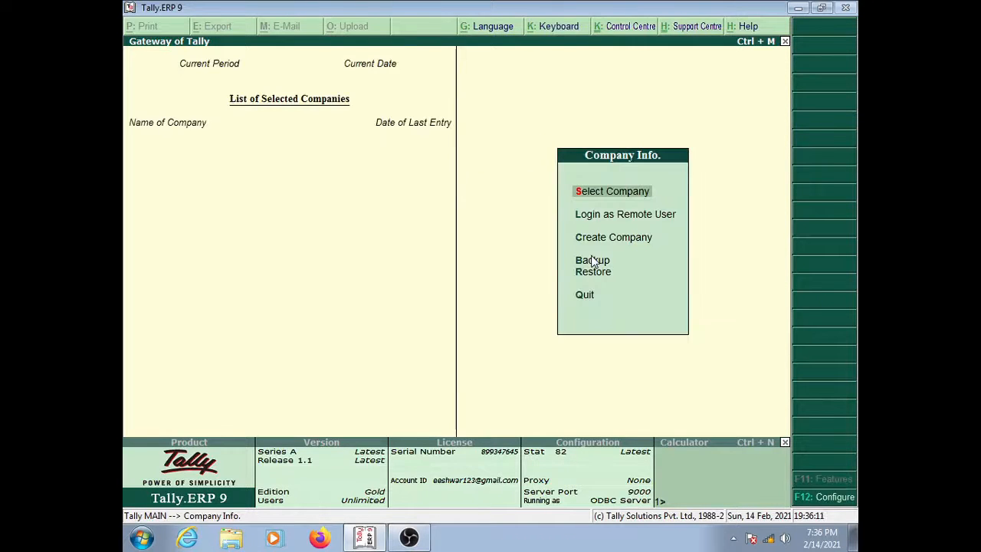
{"action": "key", "text": "Return"}
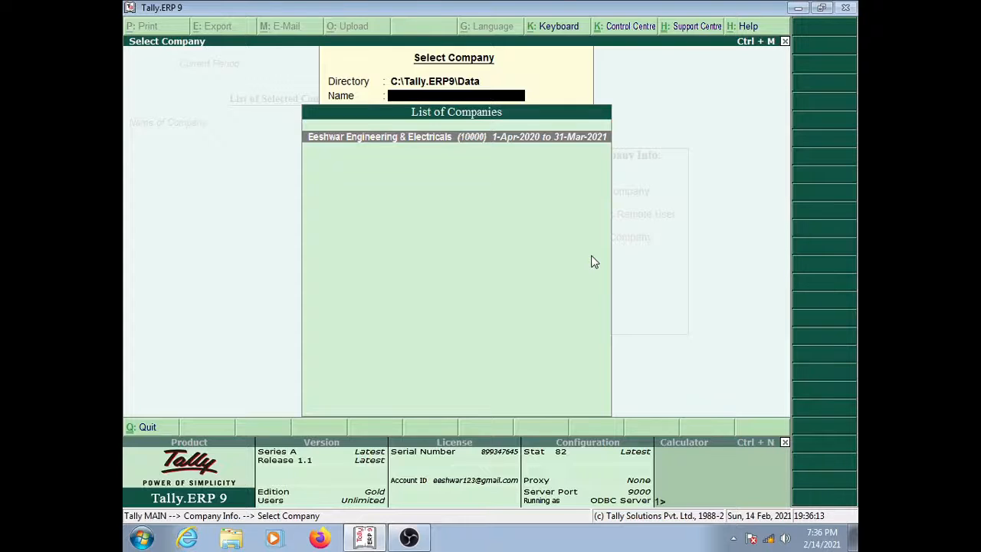
{"action": "key", "text": "Return"}
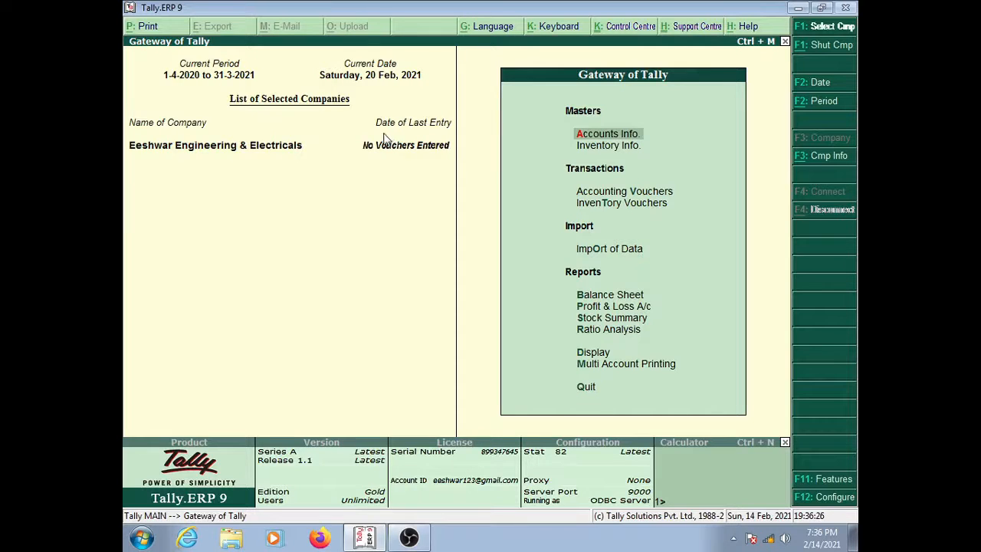
Step: Show the Company Info menu and highlight Shut Company
{"action": "left_click", "coordinate": [816, 156]}
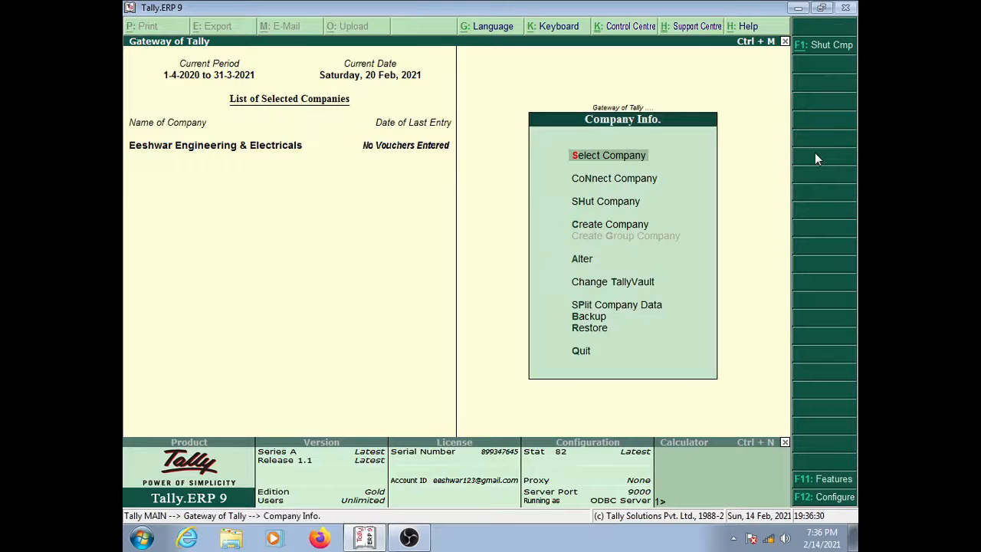
{"action": "key", "text": "Down"}
{"action": "key", "text": "Down"}
{"action": "key", "text": "Down"}
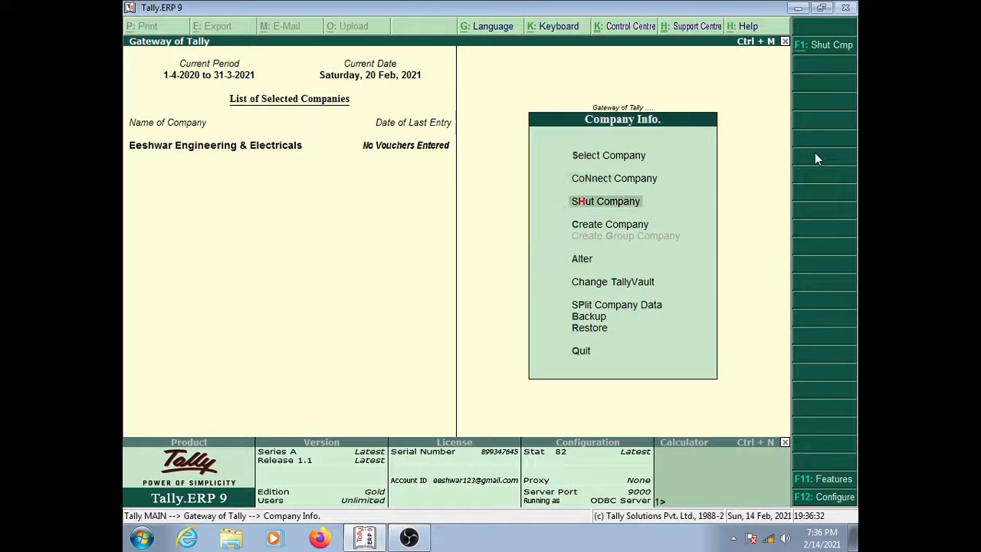
{"action": "key", "text": "Down"}
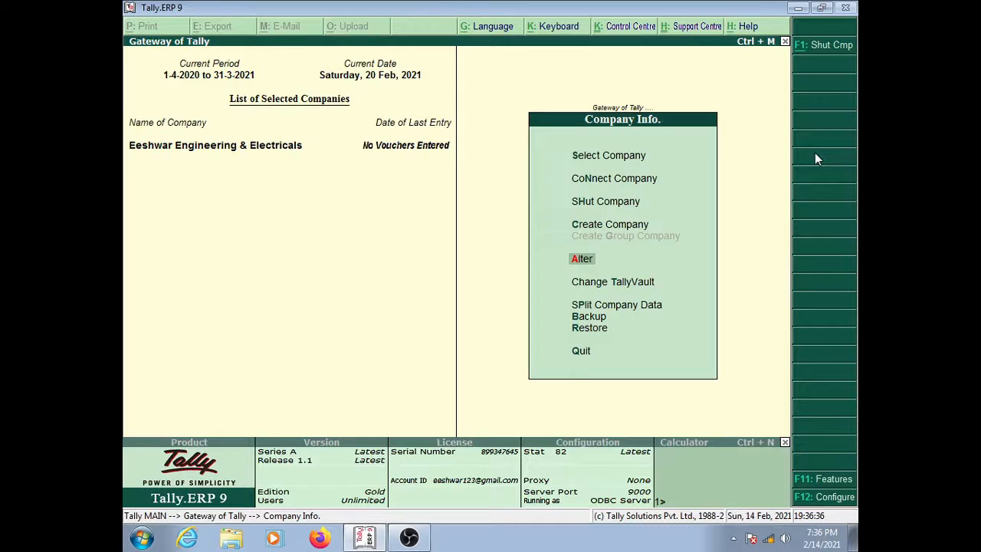
{"action": "key", "text": "Up"}
{"action": "key", "text": "Up"}
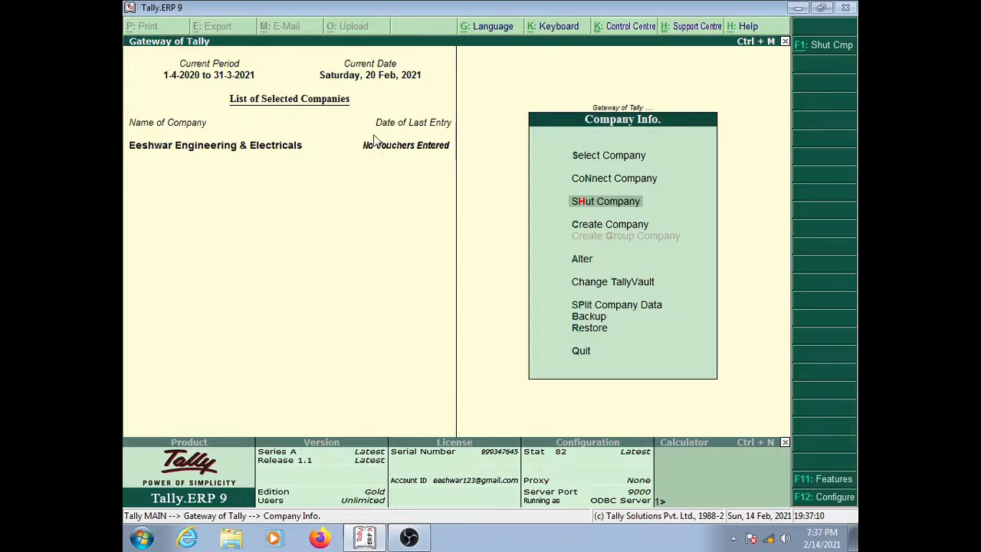
{"action": "key", "text": "Return"}
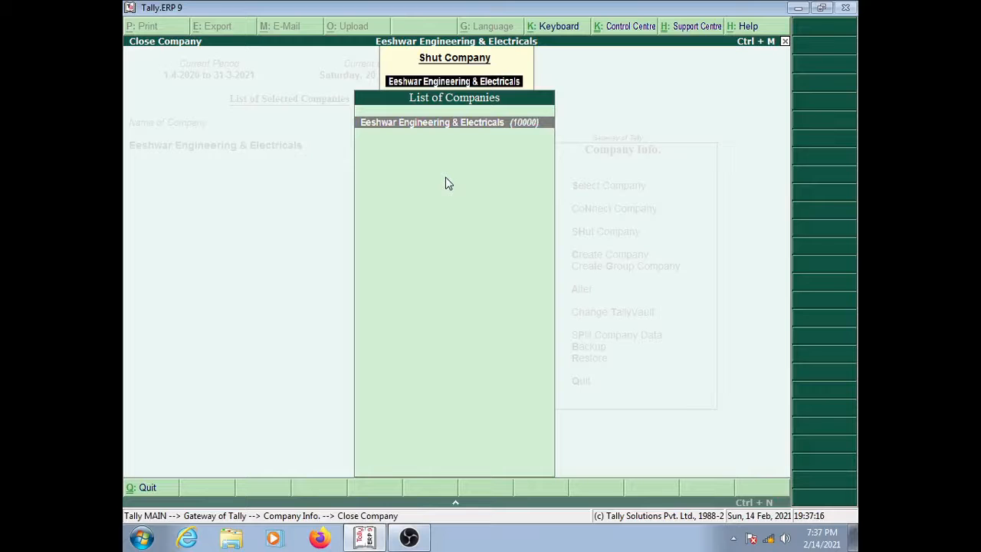
{"action": "key", "text": "Return"}
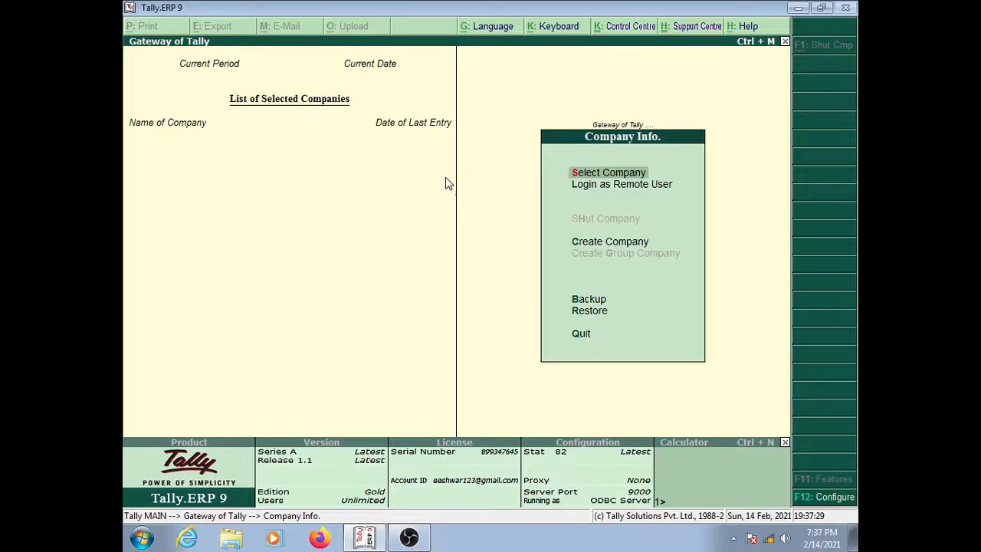
{"action": "key", "text": "Return"}
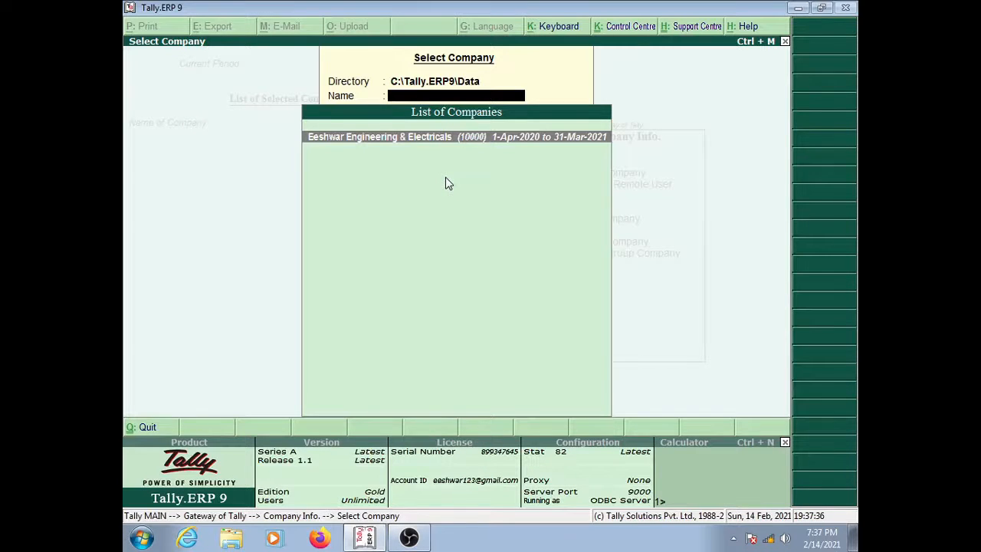
{"action": "key", "text": "Return"}
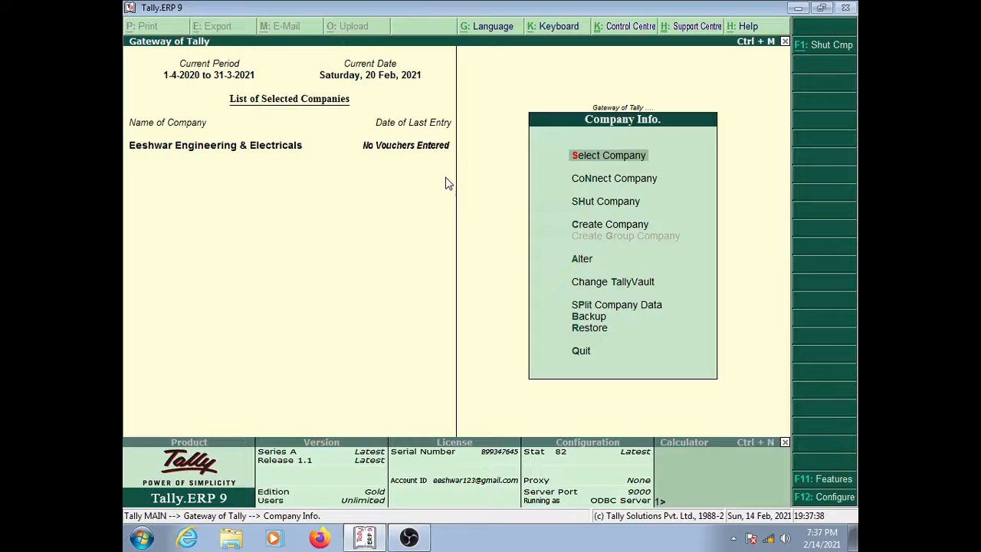
{"action": "key", "text": "Down"}
{"action": "key", "text": "Down"}
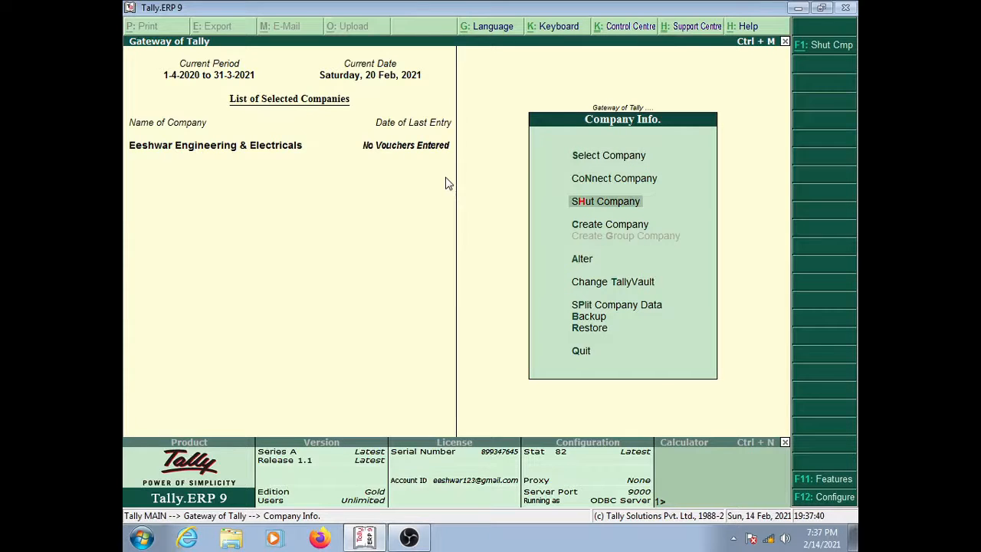
{"action": "key", "text": "Up"}
{"action": "key", "text": "Up"}
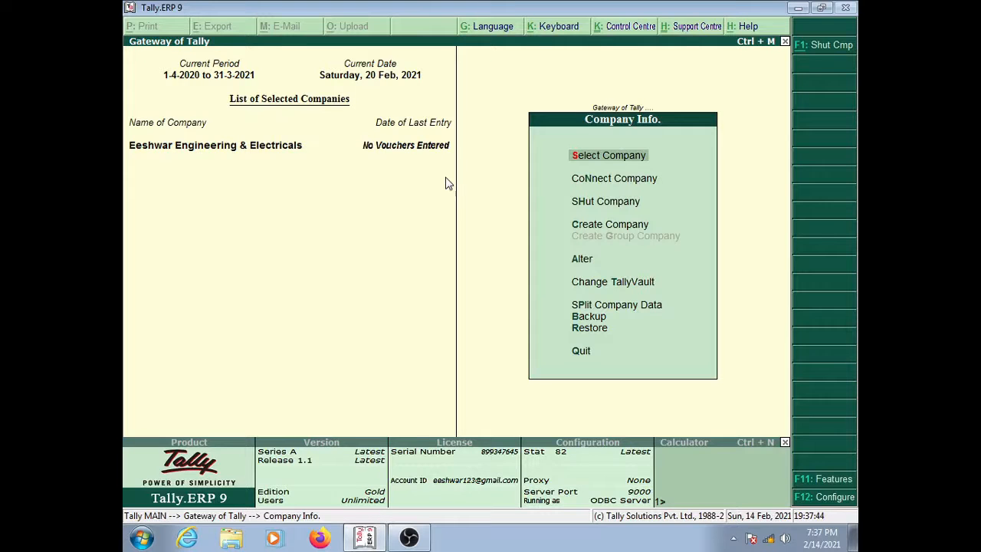
{"action": "key", "text": "Down"}
{"action": "key", "text": "Down"}
{"action": "key", "text": "Down"}
{"action": "key", "text": "Up"}
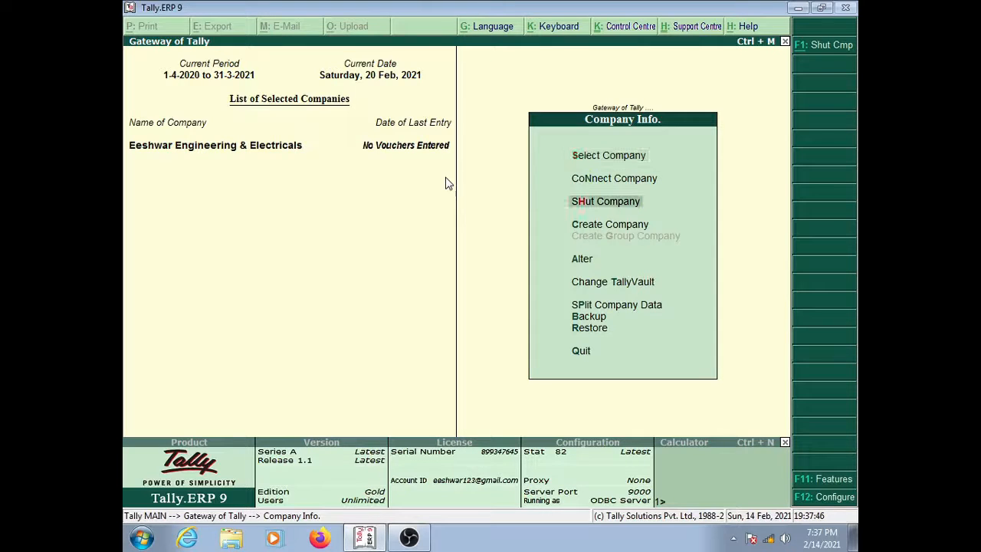
{"action": "key", "text": "Down"}
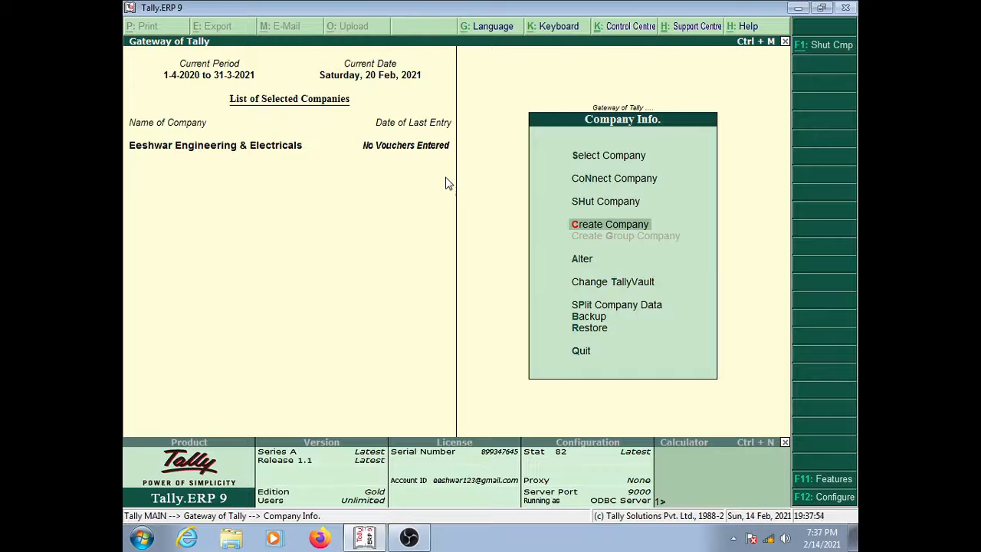
Step: Enter name Lucky, address Siddipet, state Andhra Pradesh, and accept all remaining defaults
{"action": "key", "text": "Return"}
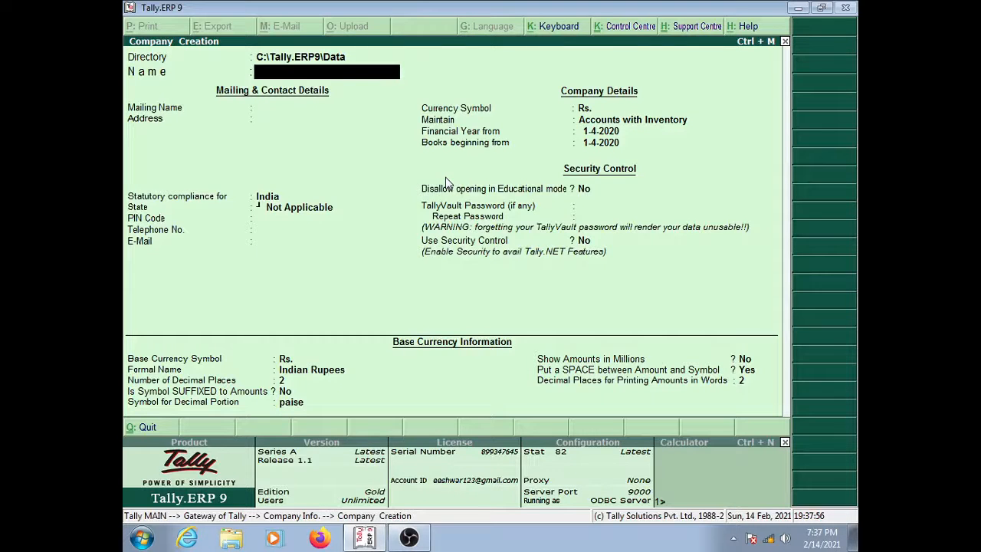
{"action": "type", "text": "Lucky"}
{"action": "key", "text": "Return"}
{"action": "key", "text": "Return"}
{"action": "type", "text": "Si"}
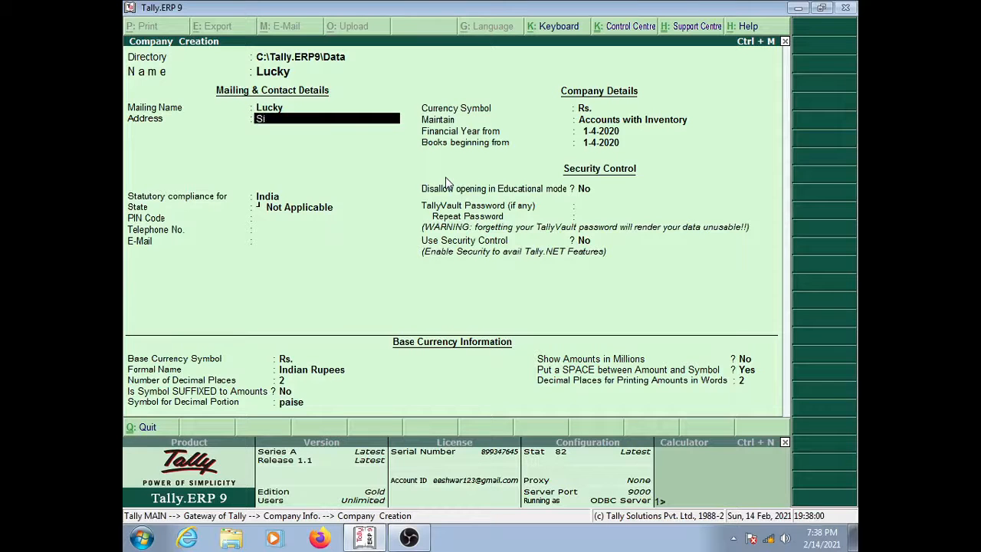
{"action": "type", "text": "ddipe"}
{"action": "key", "text": "Return"}
{"action": "key", "text": "Return"}
{"action": "key", "text": "Return"}
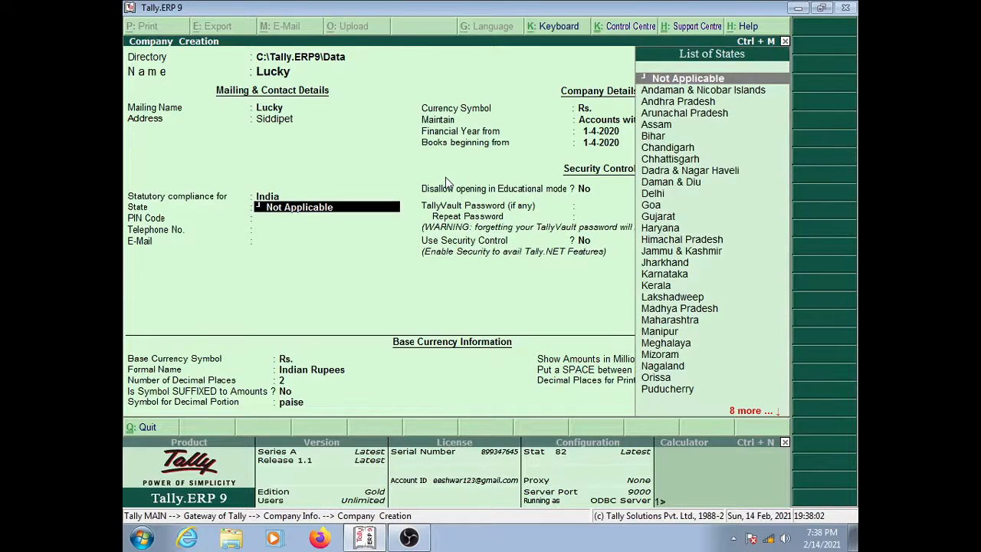
{"action": "key", "text": "Down"}
{"action": "key", "text": "Down"}
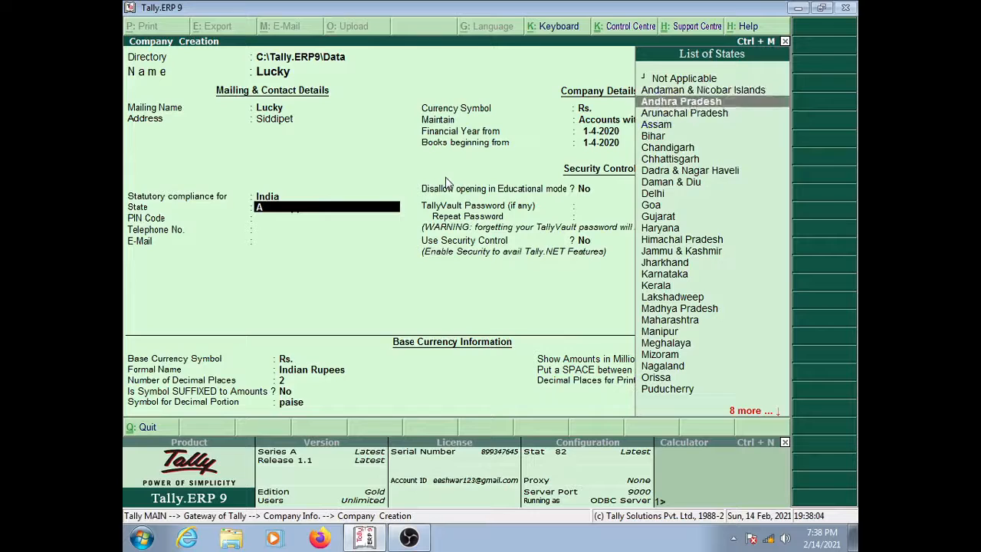
{"action": "key", "text": "Return"}
{"action": "key", "text": "Return"}
{"action": "key", "text": "Return"}
{"action": "key", "text": "Return"}
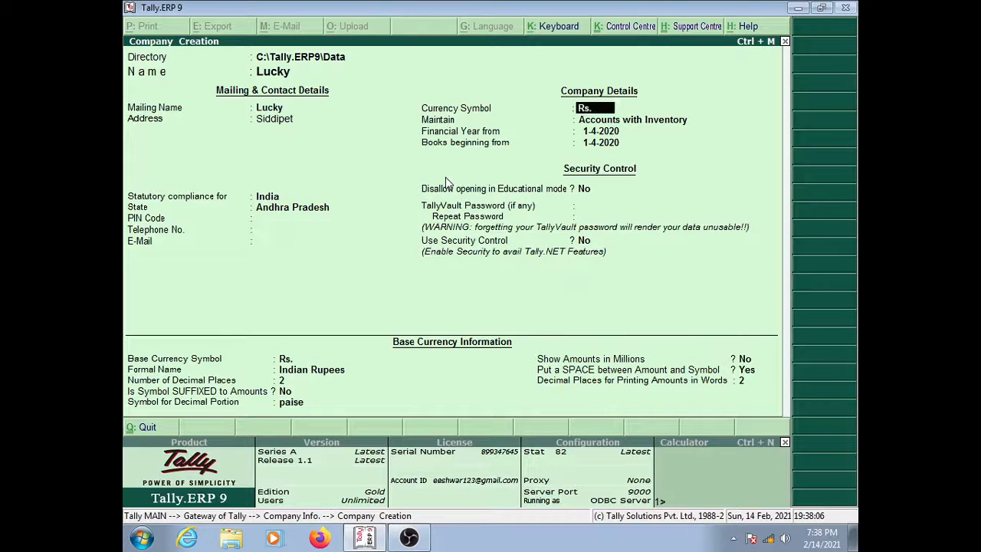
{"action": "key", "text": "Return"}
{"action": "key", "text": "Return"}
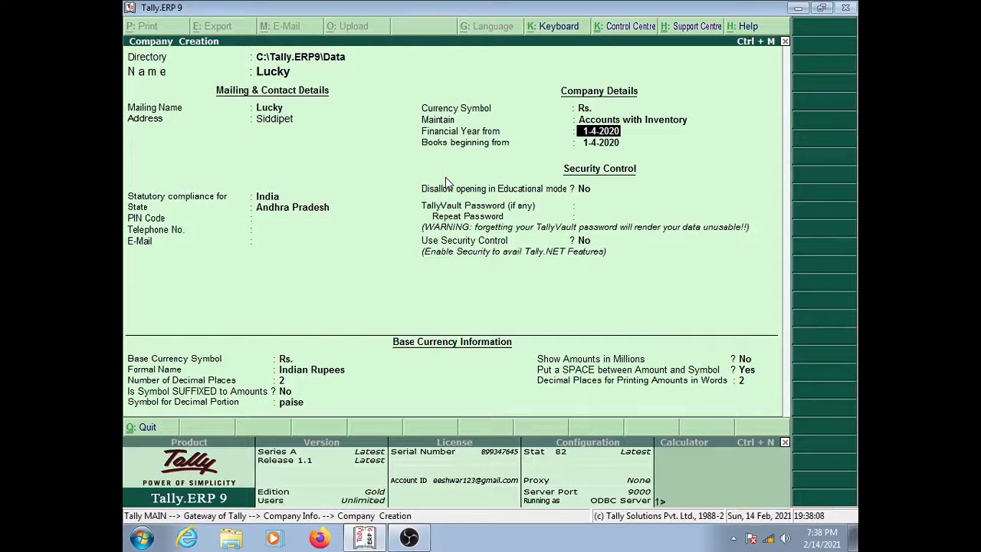
{"action": "key", "text": "Return"}
{"action": "key", "text": "Return"}
{"action": "key", "text": "Return"}
{"action": "key", "text": "Return"}
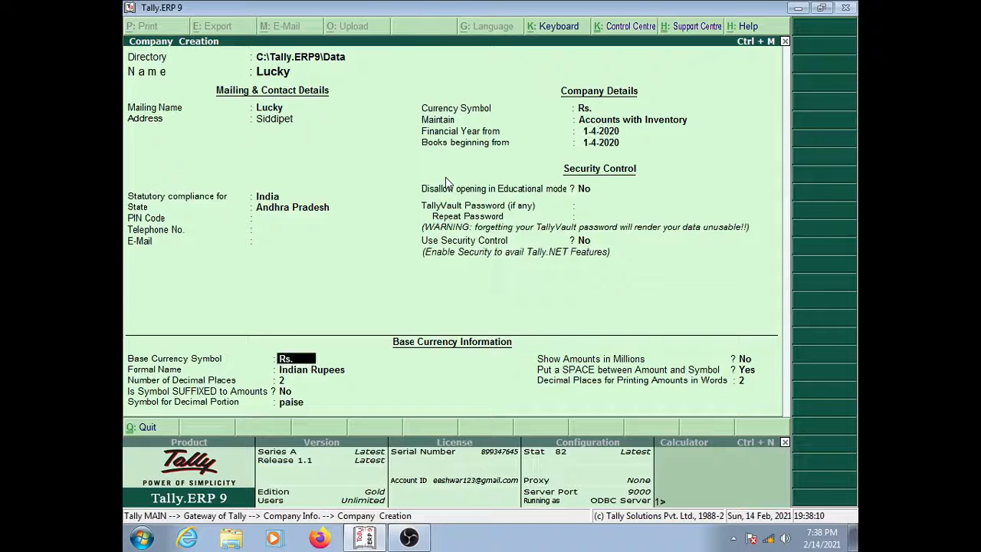
{"action": "key", "text": "Return"}
{"action": "key", "text": "Return"}
{"action": "key", "text": "Return"}
{"action": "key", "text": "Return"}
{"action": "key", "text": "Return"}
{"action": "key", "text": "Return"}
{"action": "key", "text": "Return"}
{"action": "key", "text": "Return"}
{"action": "key", "text": "Return"}
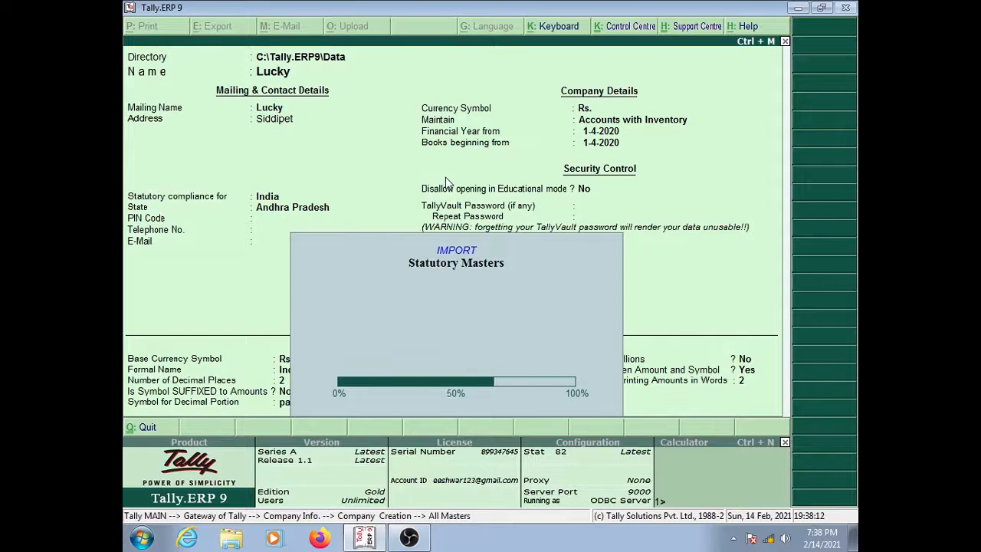
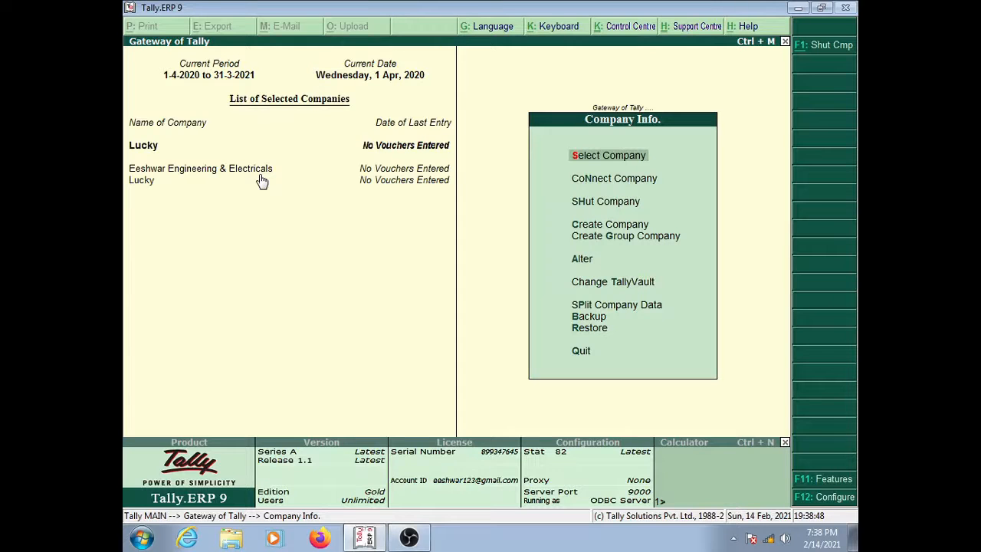
Step: Load Eeshwar Engineering & Electricals from Select Company, keeping Lucky open
{"action": "key", "text": "Down"}
{"action": "key", "text": "Down"}
{"action": "key", "text": "Down"}
{"action": "key", "text": "Up"}
{"action": "key", "text": "Up"}
{"action": "key", "text": "Up"}
{"action": "key", "text": "Return"}
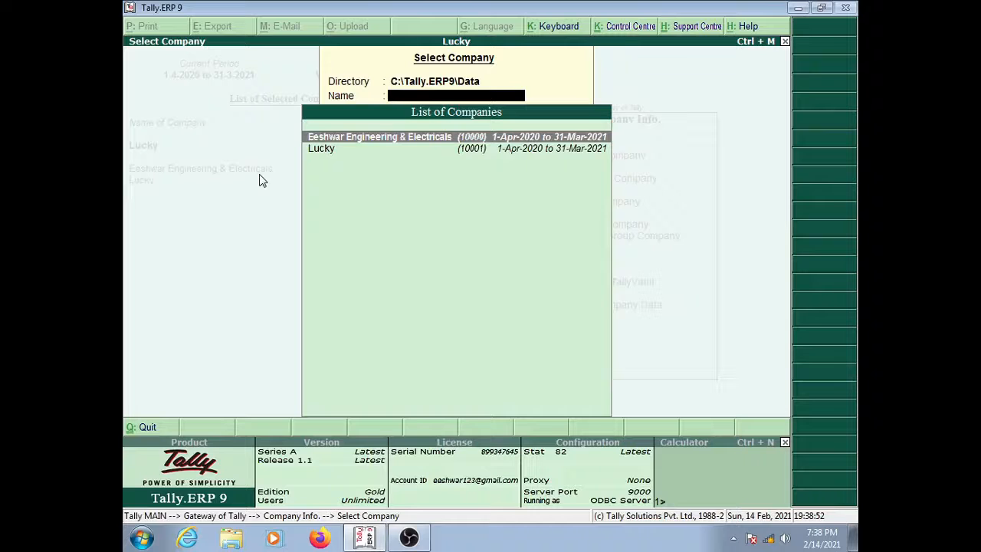
{"action": "key", "text": "Down"}
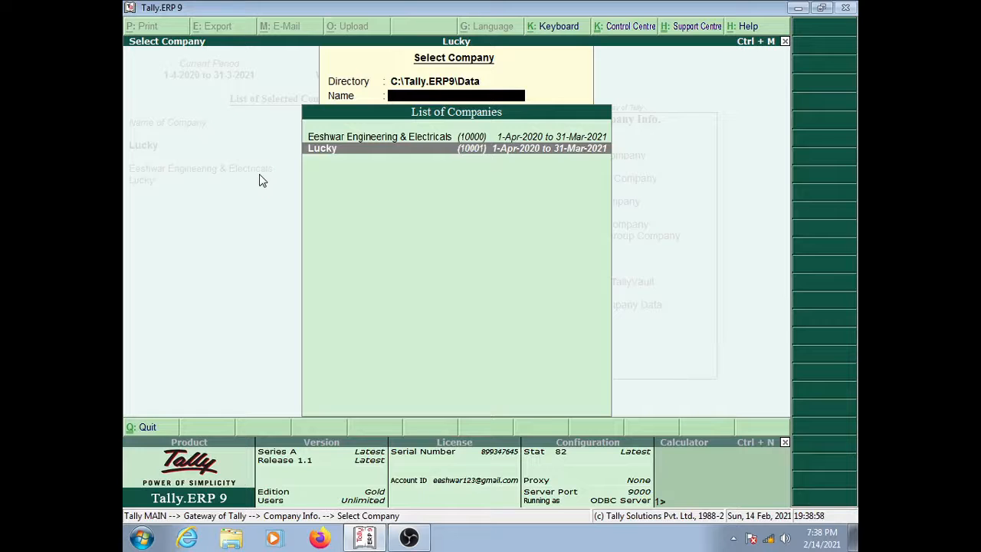
{"action": "key", "text": "Up"}
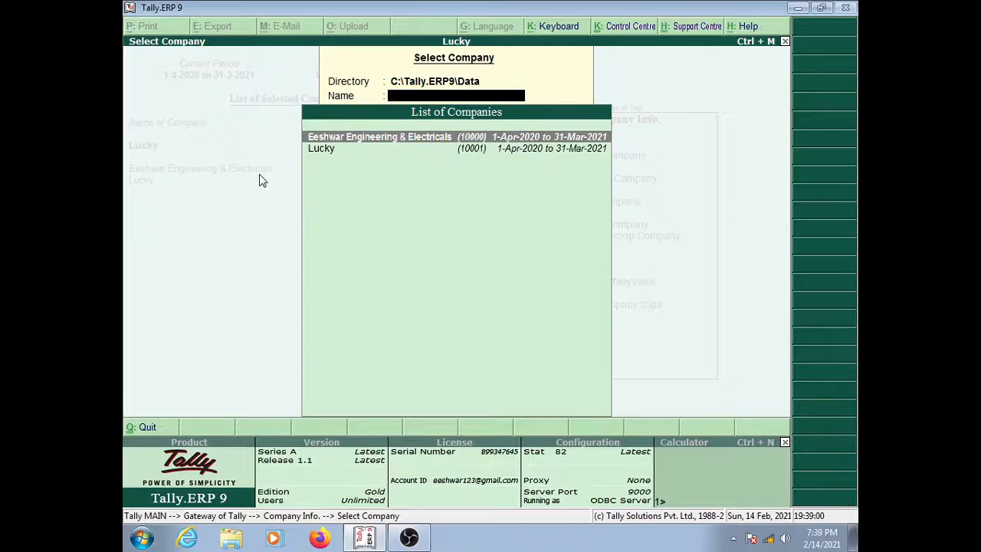
{"action": "key", "text": "Return"}
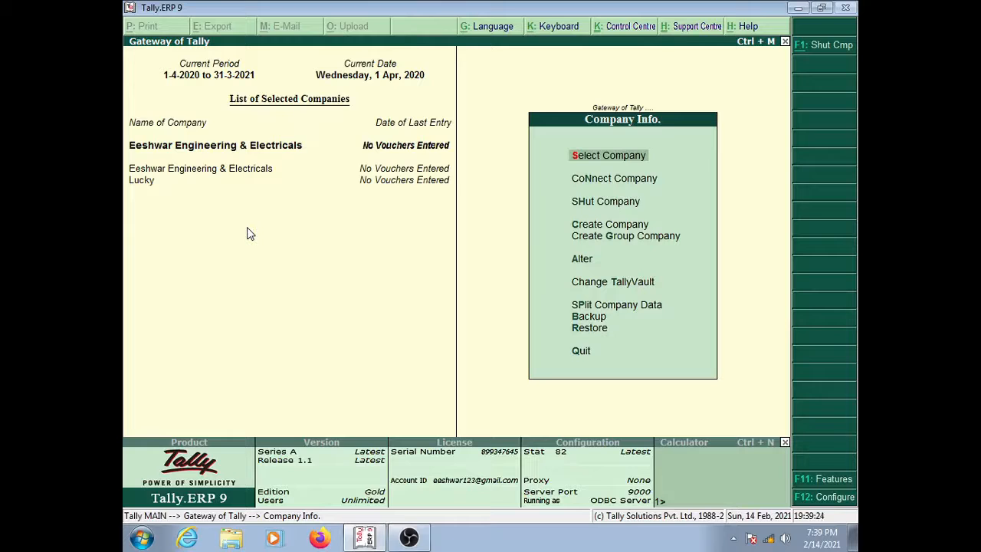
Step: Shut the company Lucky through Shut Company
{"action": "key", "text": "Down"}
{"action": "key", "text": "Down"}
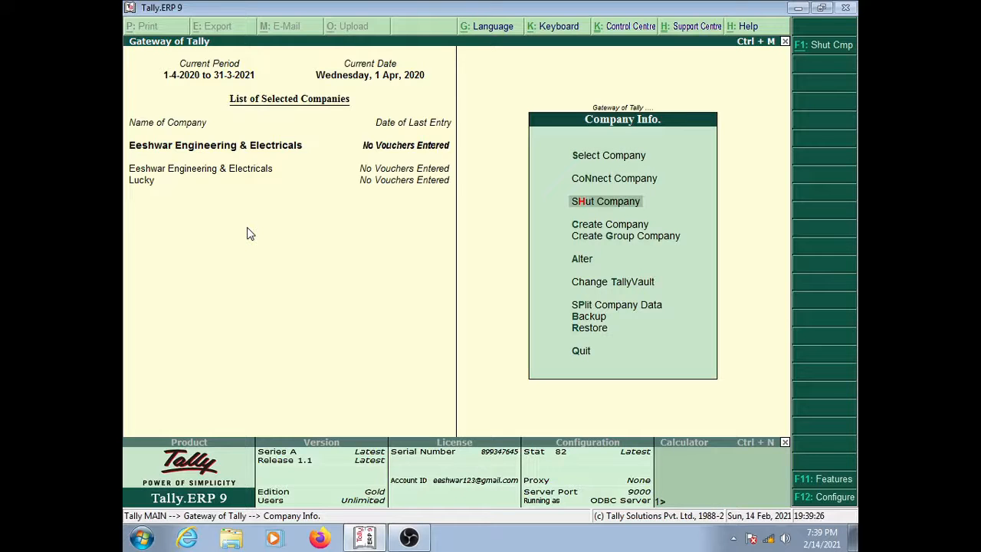
{"action": "key", "text": "Return"}
{"action": "key", "text": "Down"}
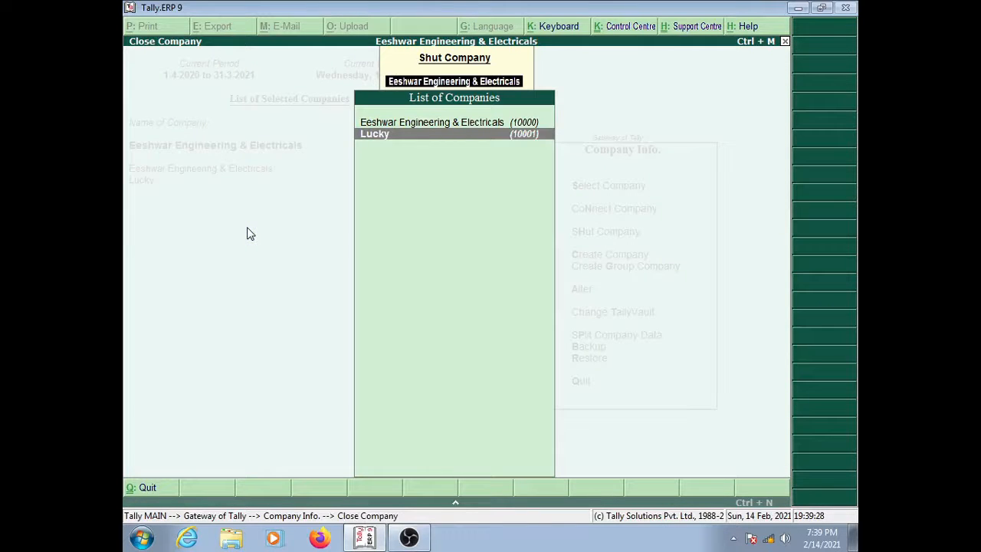
{"action": "key", "text": "Return"}
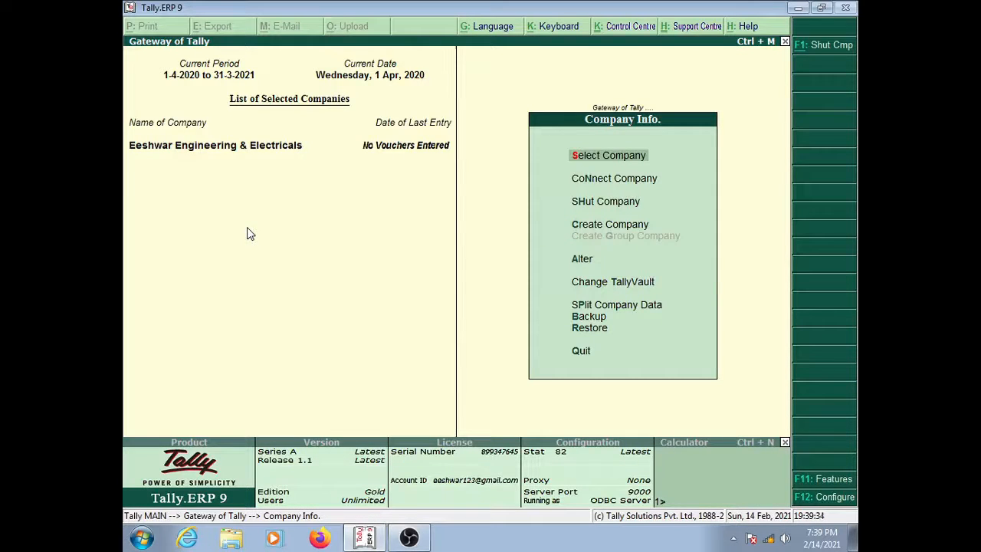
Step: Reload Lucky through Select Company, then shut Lucky again
{"action": "key", "text": "Return"}
{"action": "key", "text": "Down"}
{"action": "key", "text": "Return"}
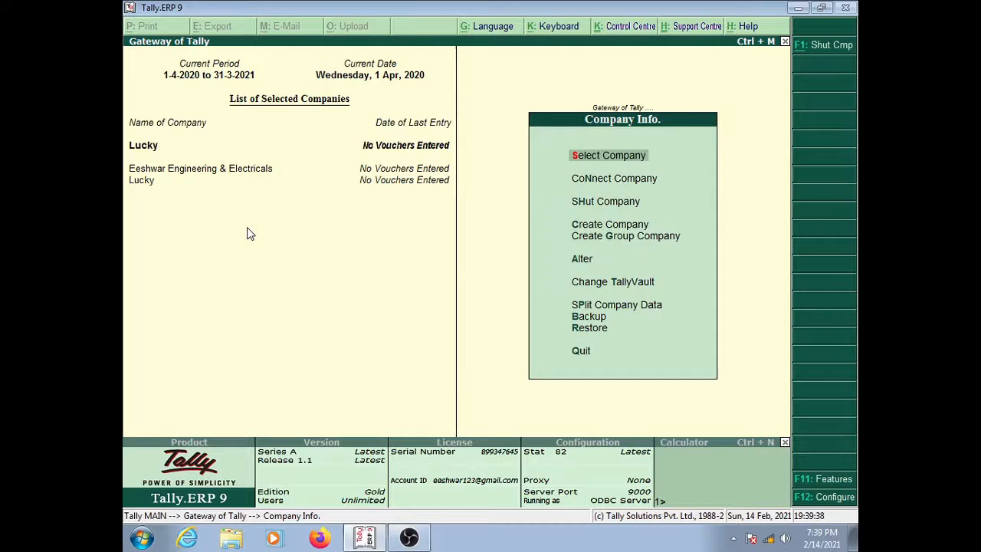
{"action": "key", "text": "Down"}
{"action": "key", "text": "Down"}
{"action": "key", "text": "Return"}
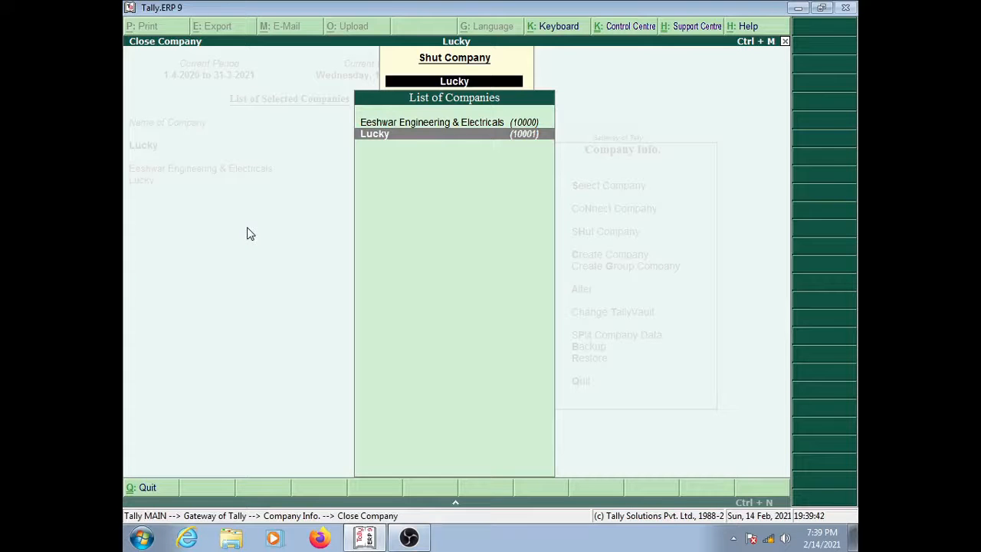
{"action": "key", "text": "Return"}
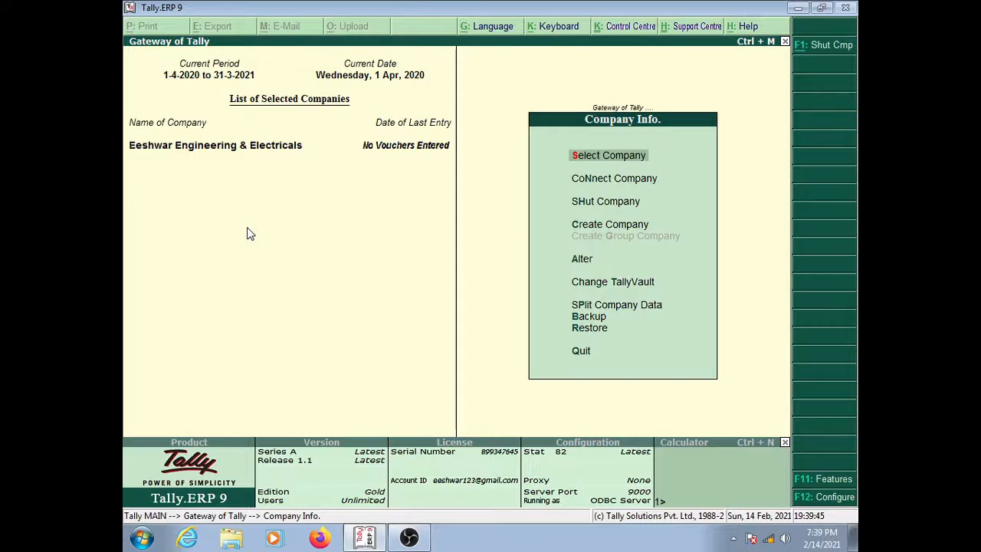
{"action": "key", "text": "Down"}
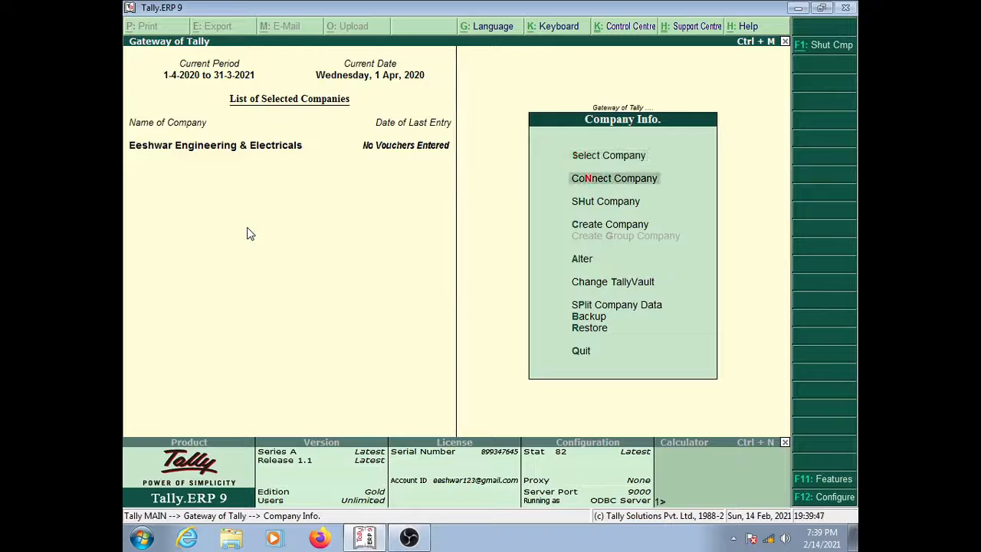
Step: Browse the Company Info options from Shut Company down to Alter and back
{"action": "key", "text": "Down"}
{"action": "key", "text": "Down"}
{"action": "key", "text": "Up"}
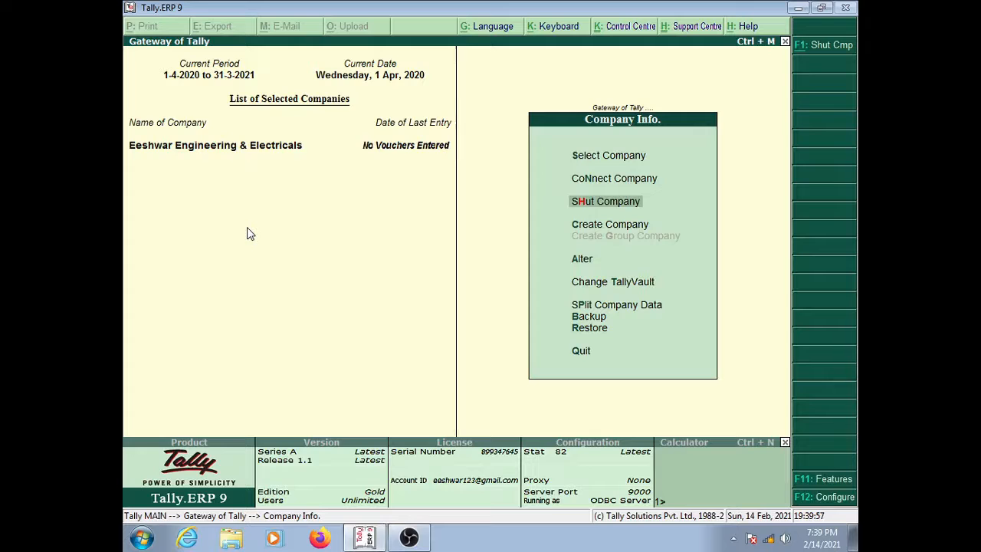
{"action": "key", "text": "Down"}
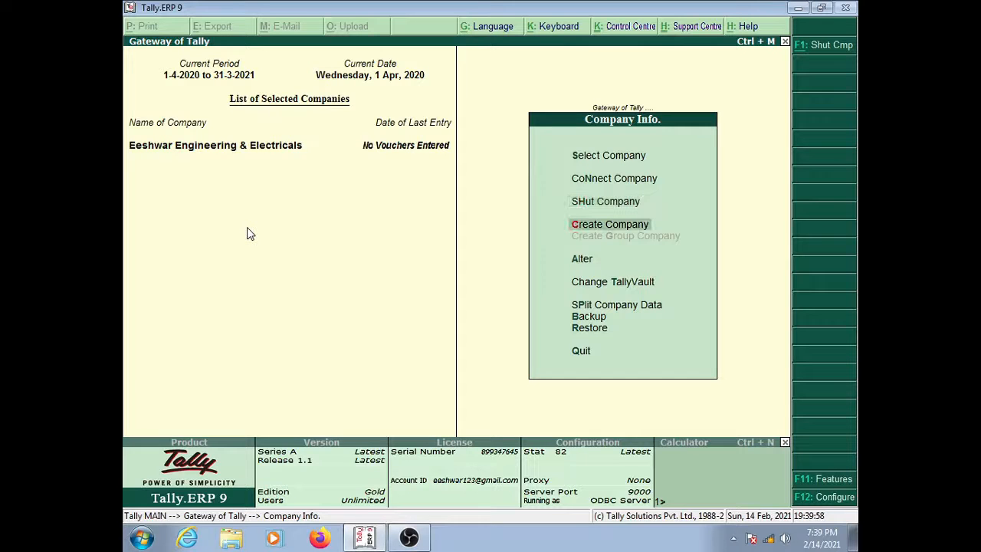
{"action": "key", "text": "Down"}
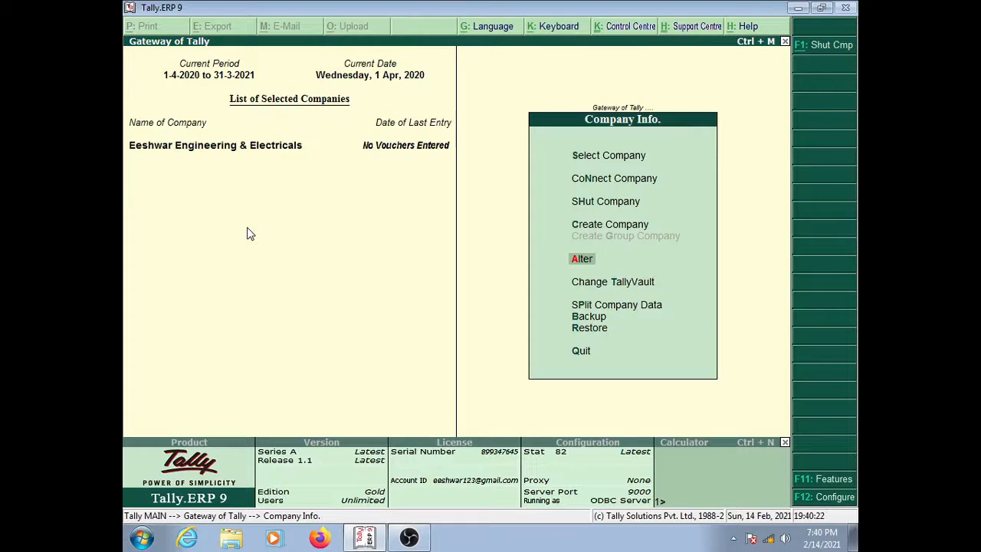
{"action": "key", "text": "Up"}
{"action": "key", "text": "Up"}
{"action": "key", "text": "Up"}
{"action": "key", "text": "Up"}
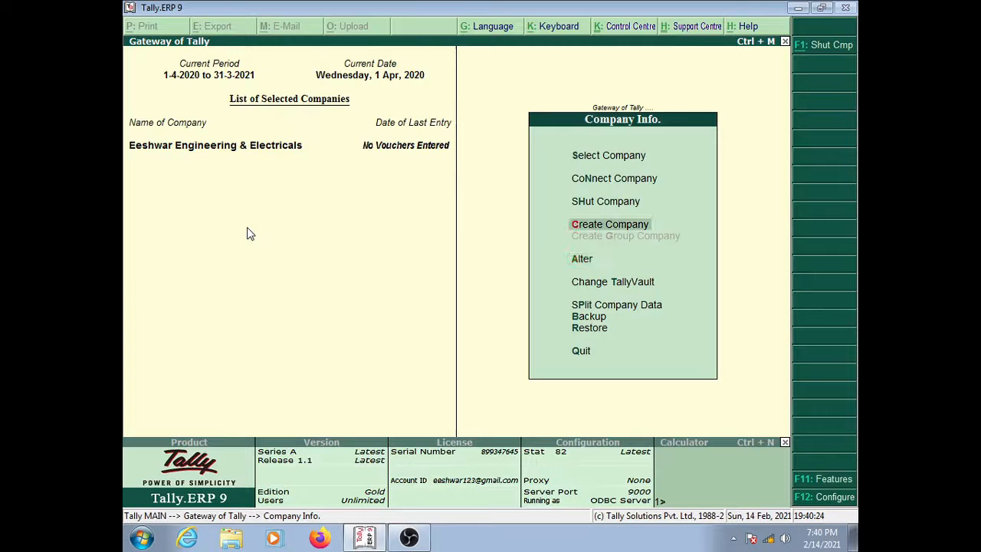
Step: Reload Lucky from the company list and bring up the companies available to alter
{"action": "key", "text": "Return"}
{"action": "key", "text": "Down"}
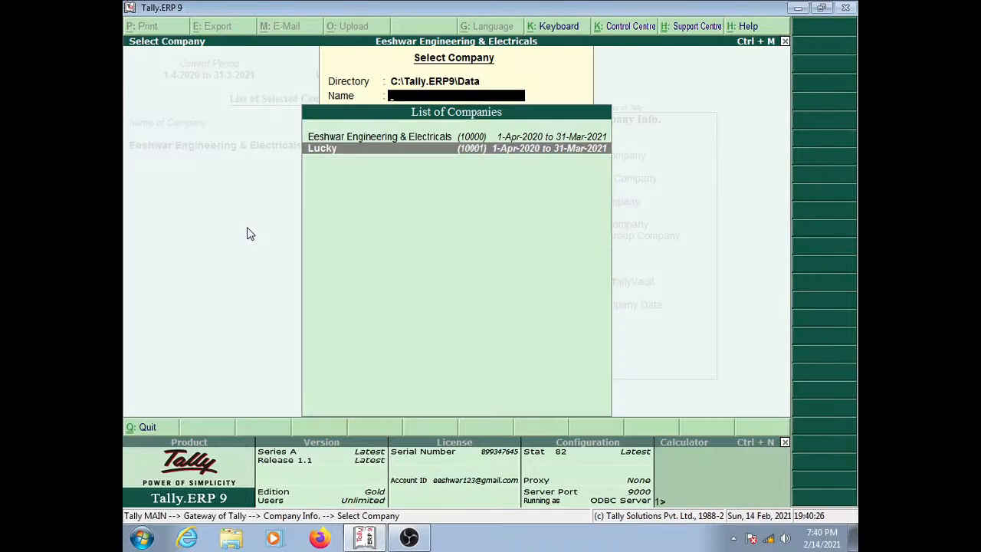
{"action": "key", "text": "Return"}
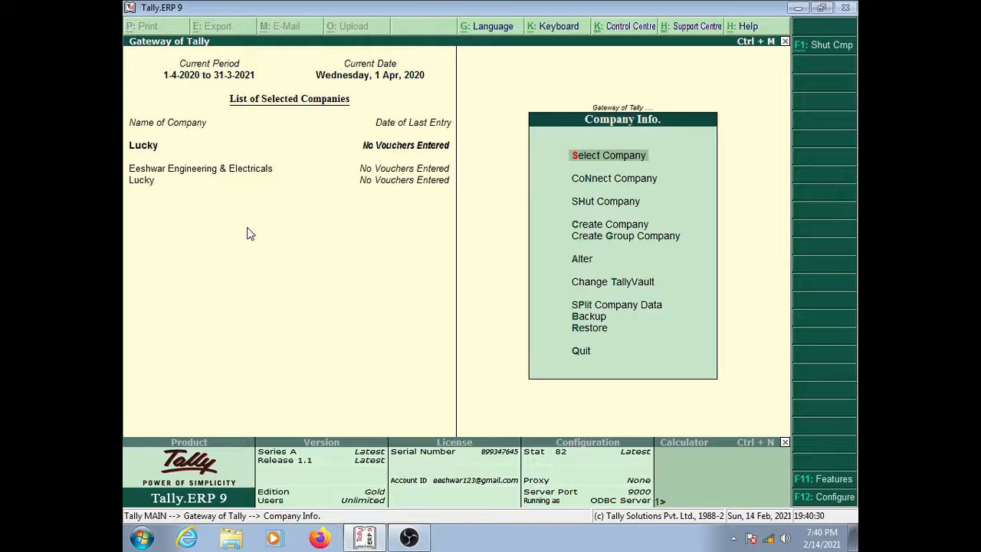
{"action": "key", "text": "Down"}
{"action": "key", "text": "Down"}
{"action": "key", "text": "Down"}
{"action": "key", "text": "Down"}
{"action": "key", "text": "Down"}
{"action": "key", "text": "Return"}
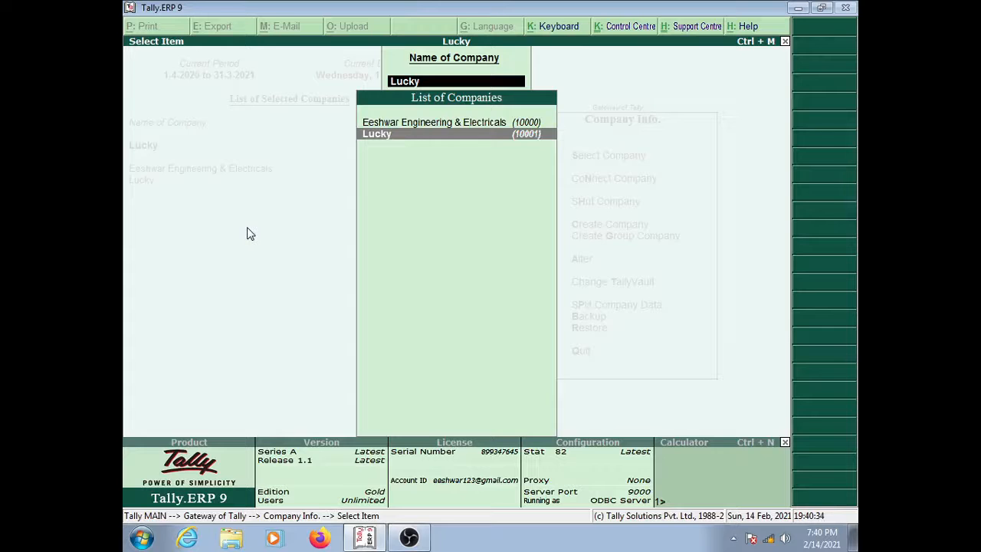
Step: Review Lucky's Company Alteration fields without changes, exit, and return to the Alter option
{"action": "key", "text": "Return"}
{"action": "key", "text": "Return"}
{"action": "key", "text": "Return"}
{"action": "key", "text": "Return"}
{"action": "key", "text": "Return"}
{"action": "key", "text": "Return"}
{"action": "key", "text": "Return"}
{"action": "key", "text": "Return"}
{"action": "key", "text": "Return"}
{"action": "key", "text": "Return"}
{"action": "key", "text": "Return"}
{"action": "key", "text": "Return"}
{"action": "key", "text": "Return"}
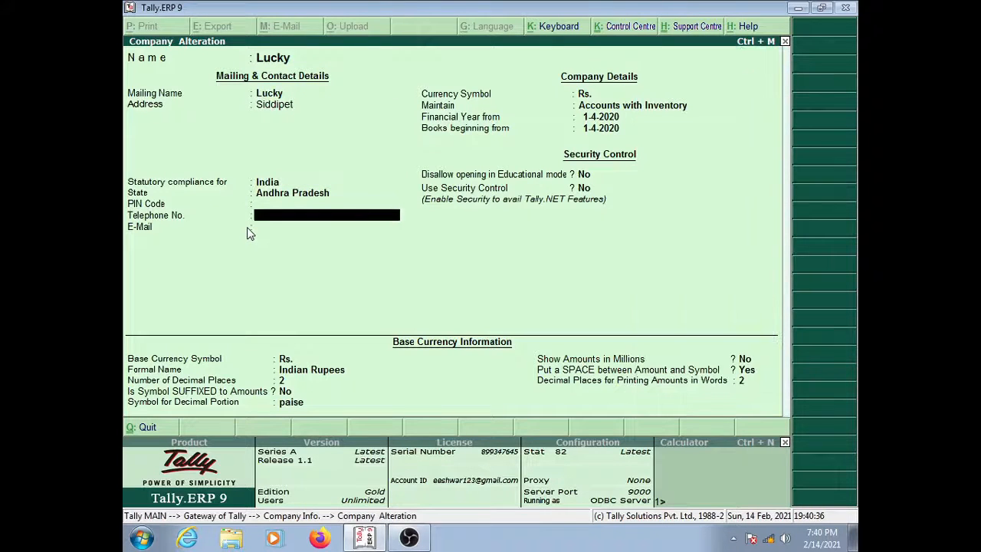
{"action": "key", "text": "Return"}
{"action": "key", "text": "Return"}
{"action": "key", "text": "Return"}
{"action": "key", "text": "Return"}
{"action": "key", "text": "Return"}
{"action": "key", "text": "Return"}
{"action": "key", "text": "Return"}
{"action": "key", "text": "Return"}
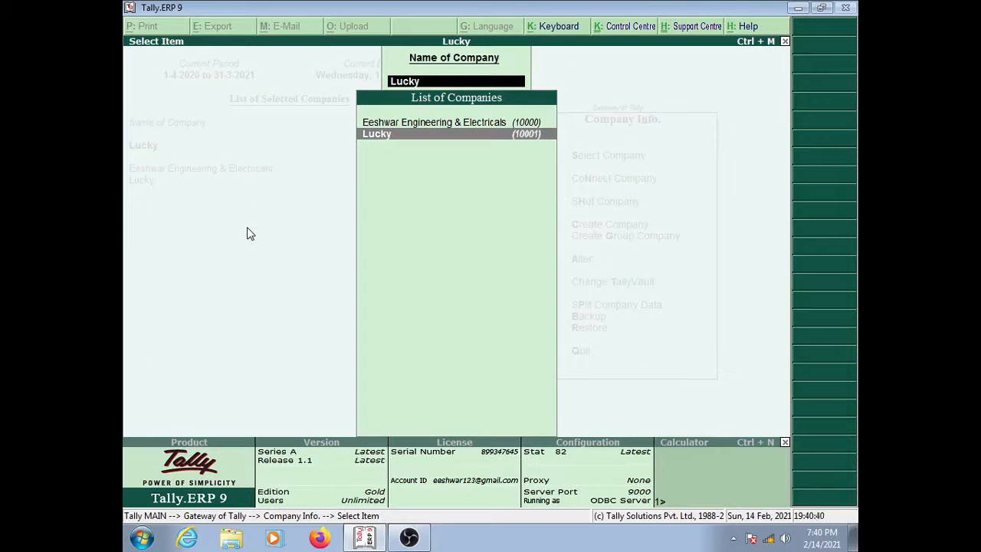
{"action": "key", "text": "Escape"}
{"action": "key", "text": "Escape"}
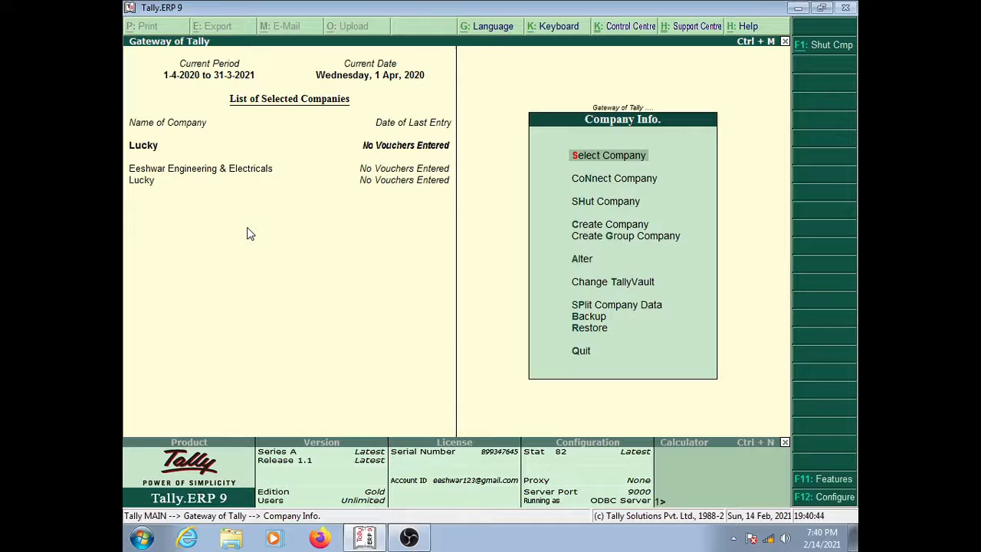
{"action": "key", "text": "Down"}
{"action": "key", "text": "Down"}
{"action": "key", "text": "Down"}
{"action": "key", "text": "Down"}
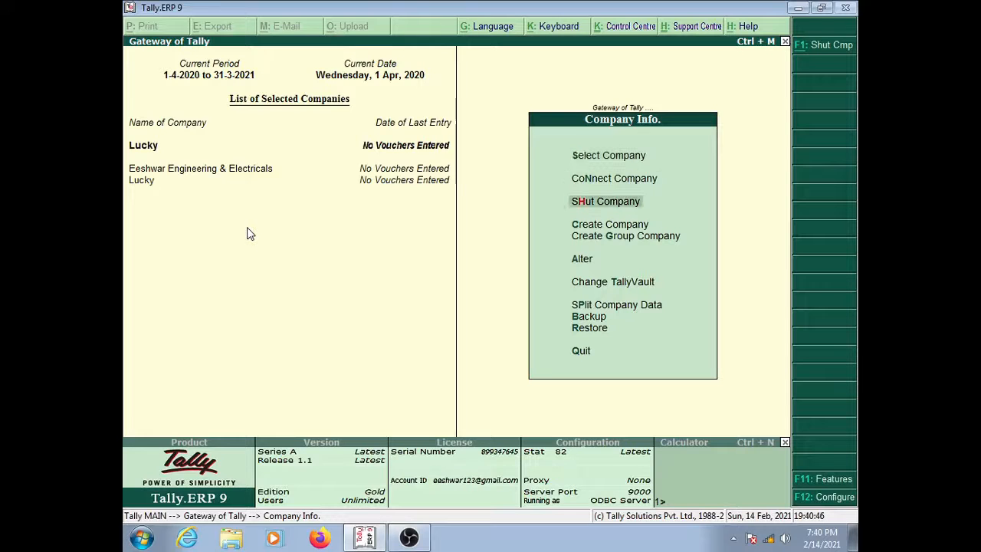
{"action": "key", "text": "Down"}
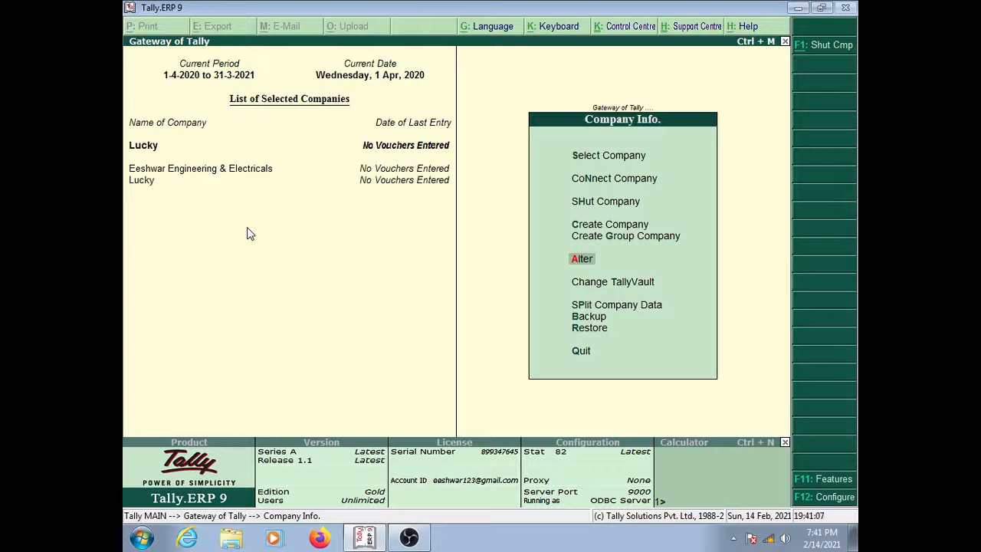
Step: Delete Lucky with Alt+D, confirm with Yes, and close the remaining company list
{"action": "key", "text": "Return"}
{"action": "key", "text": "Return"}
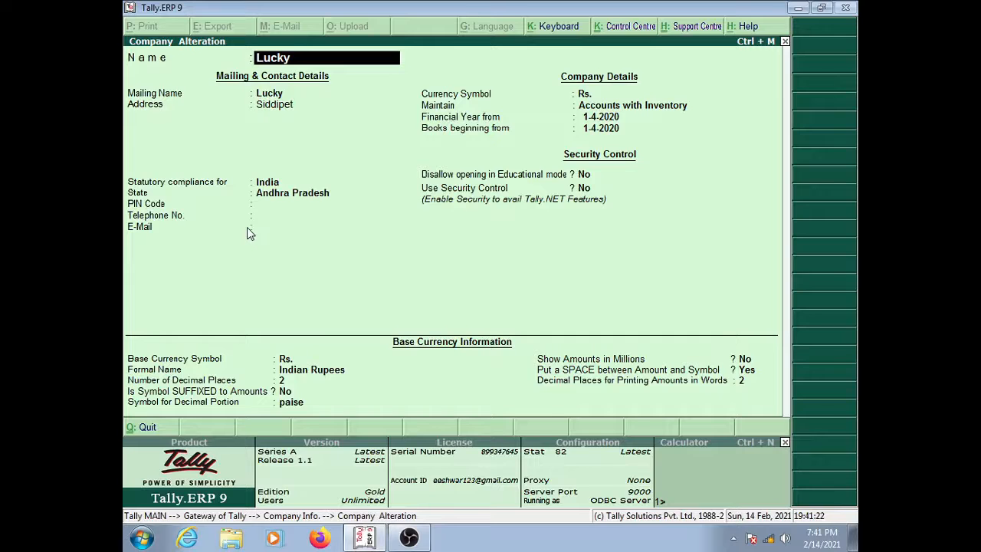
{"action": "key", "text": "alt+d"}
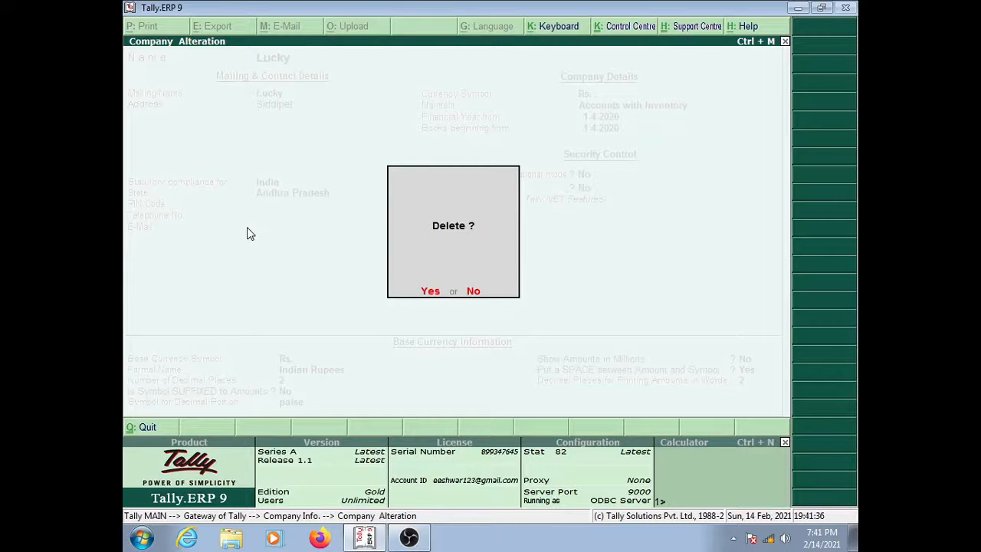
{"action": "key", "text": "y"}
{"action": "key", "text": "y"}
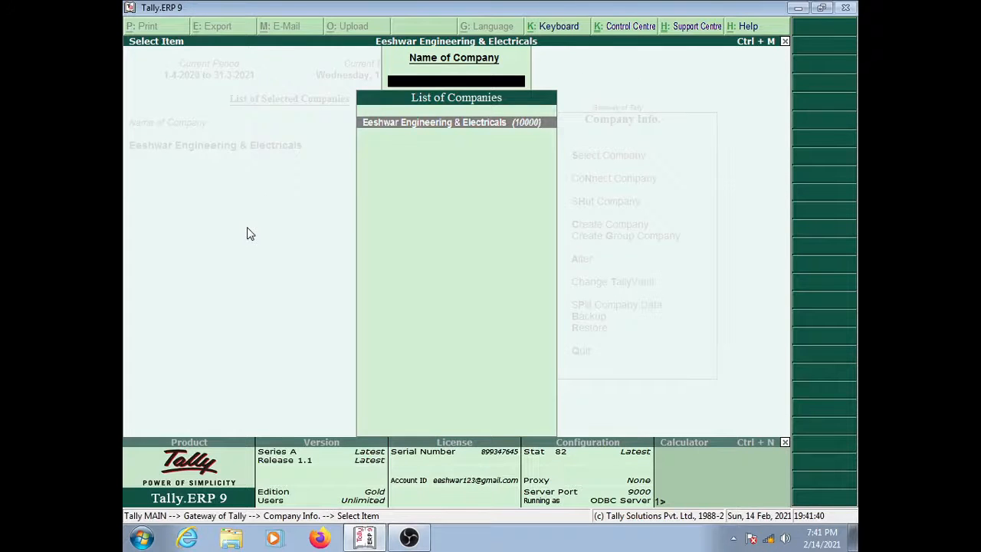
{"action": "key", "text": "Escape"}
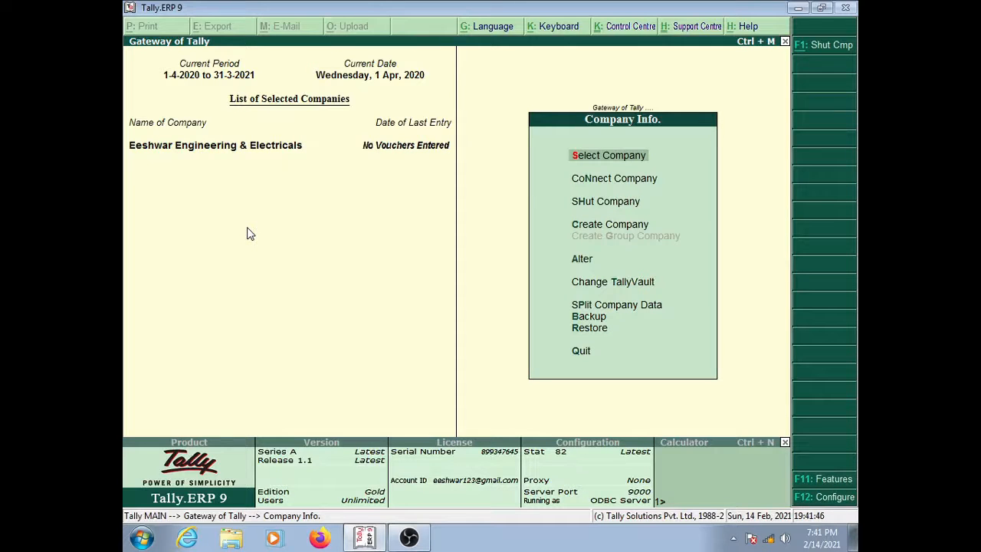
Step: Confirm only Eeshwar Engineering & Electricals is listed, then quit to Gateway of Tally
{"action": "key", "text": "Return"}
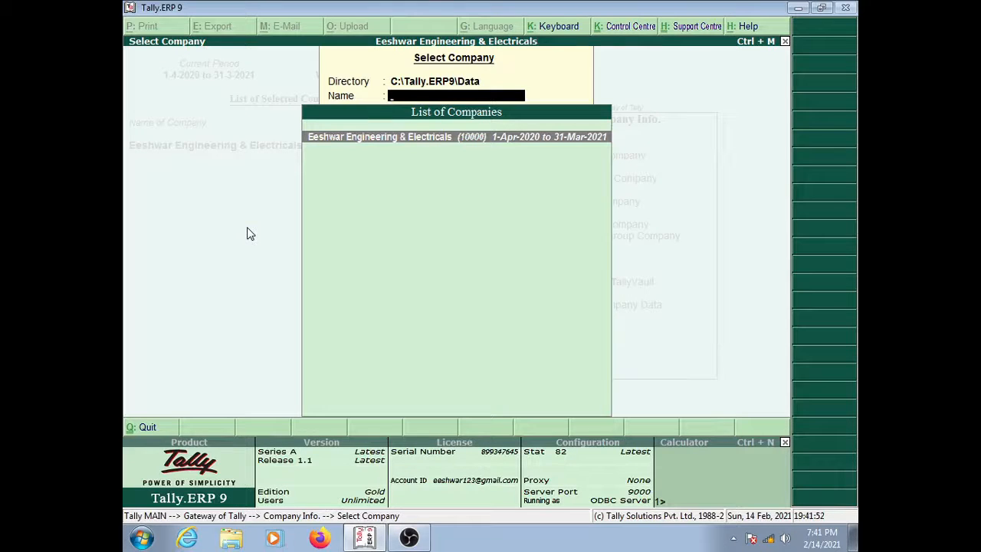
{"action": "key", "text": "Escape"}
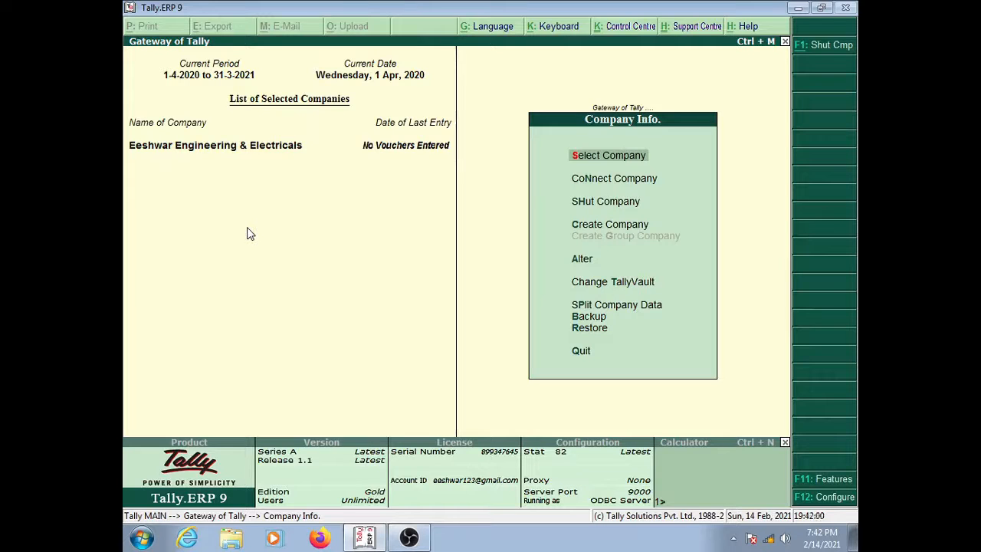
{"action": "key", "text": "Down"}
{"action": "key", "text": "Down"}
{"action": "key", "text": "Down"}
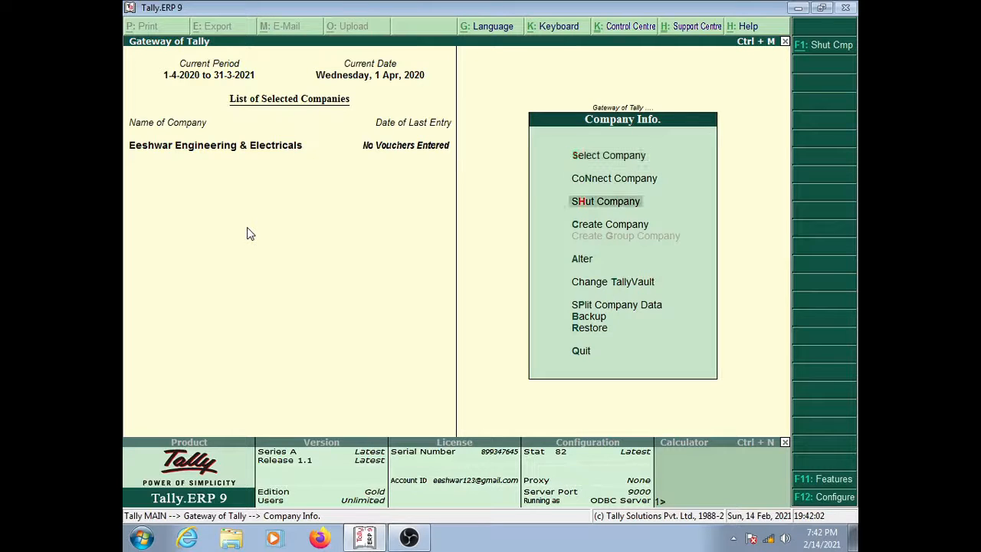
{"action": "key", "text": "Down"}
{"action": "key", "text": "Down"}
{"action": "key", "text": "Down"}
{"action": "key", "text": "Down"}
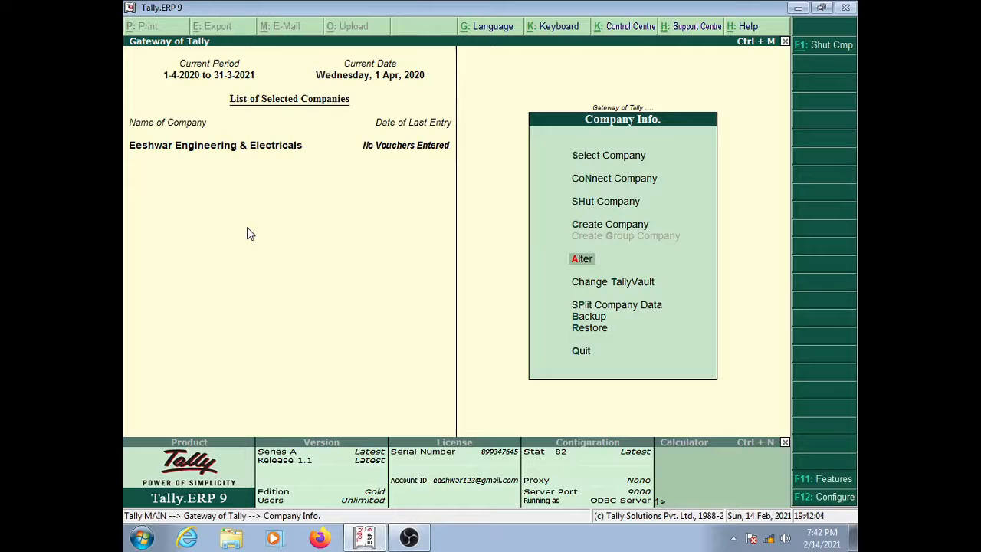
{"action": "key", "text": "Down"}
{"action": "key", "text": "Down"}
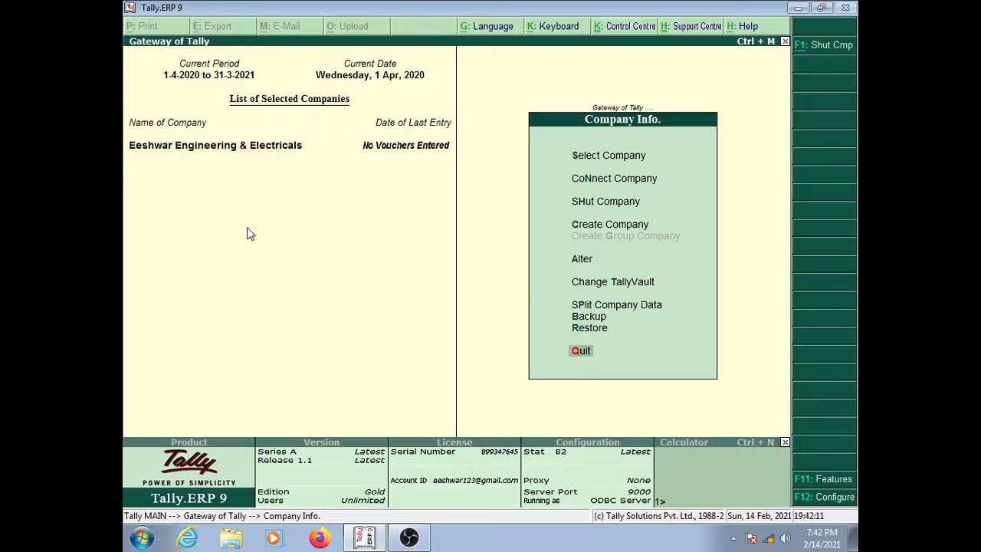
{"action": "key", "text": "Return"}
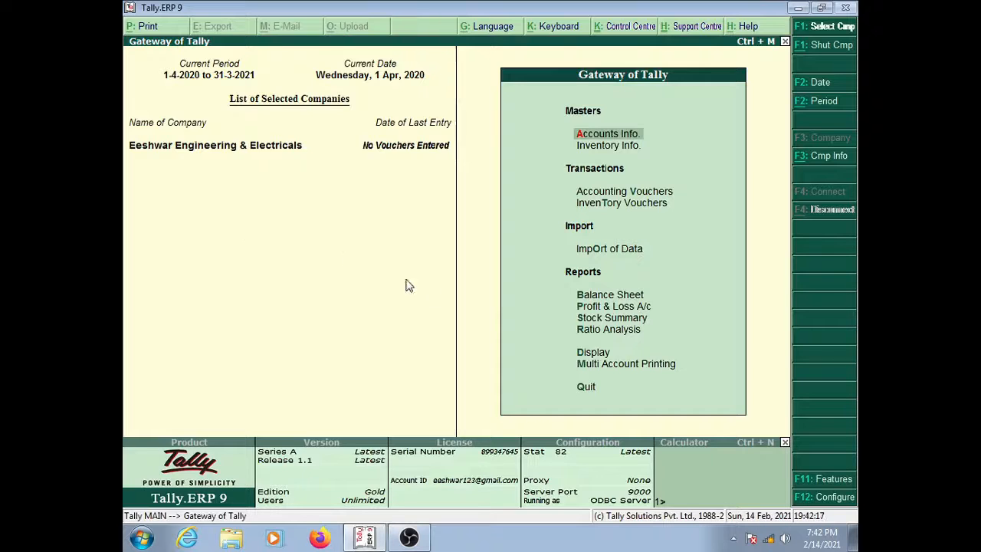
Step: Bring up F3: Cmp Info and browse between the Backup and Restore options
{"action": "left_click", "coordinate": [826, 161]}
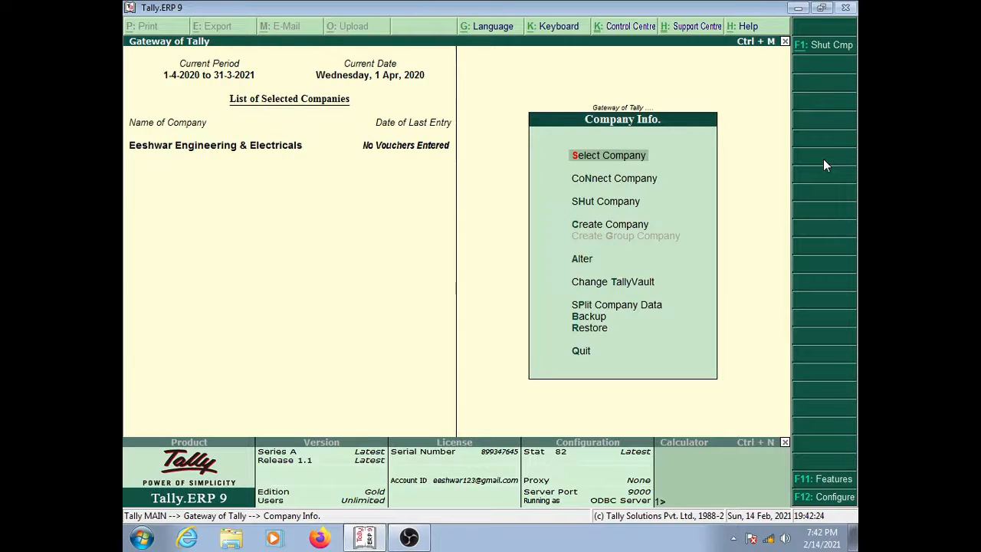
{"action": "key", "text": "Down"}
{"action": "key", "text": "Down"}
{"action": "key", "text": "Down"}
{"action": "key", "text": "Down"}
{"action": "key", "text": "Down"}
{"action": "key", "text": "Down"}
{"action": "key", "text": "Down"}
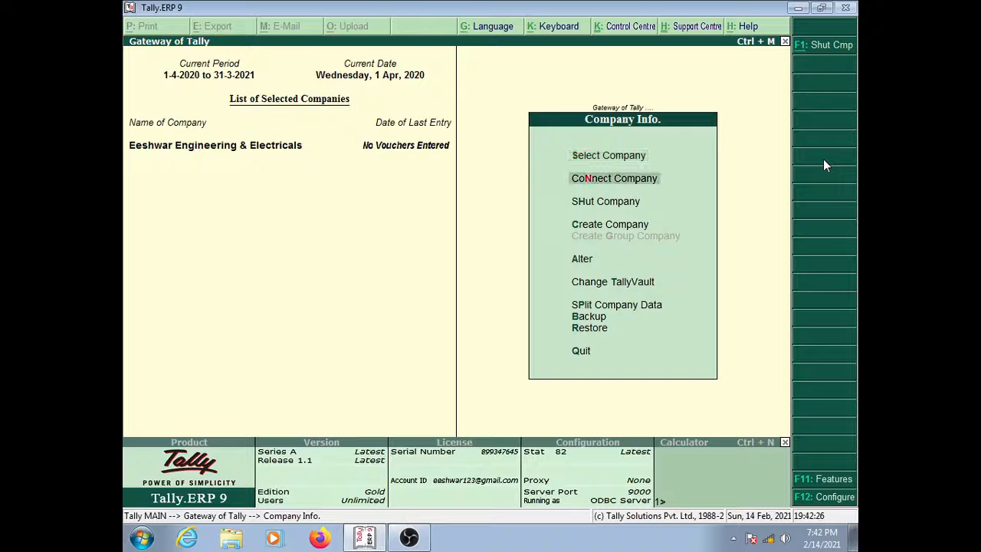
{"action": "key", "text": "Down"}
{"action": "key", "text": "Up"}
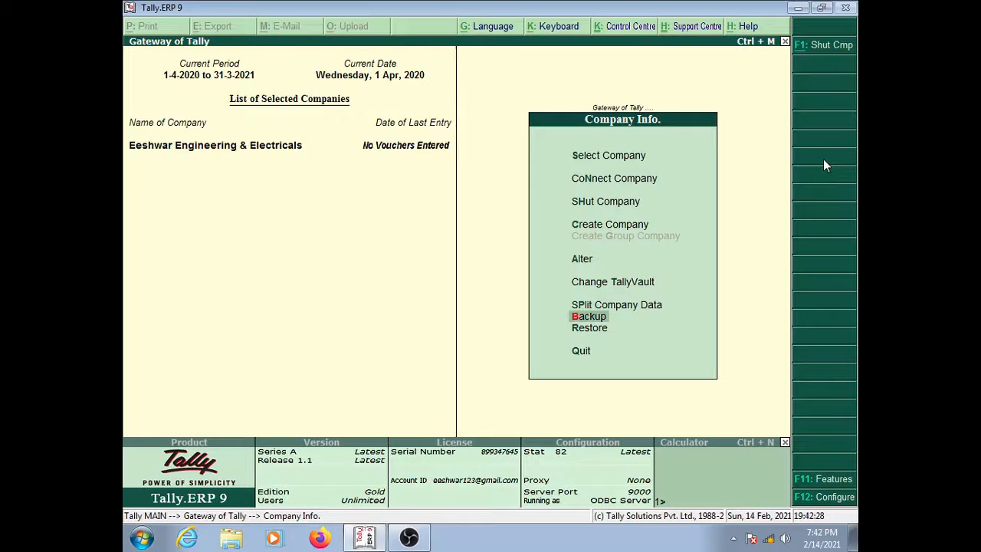
{"action": "key", "text": "Down"}
{"action": "key", "text": "Up"}
{"action": "key", "text": "Down"}
{"action": "key", "text": "Up"}
{"action": "key", "text": "Down"}
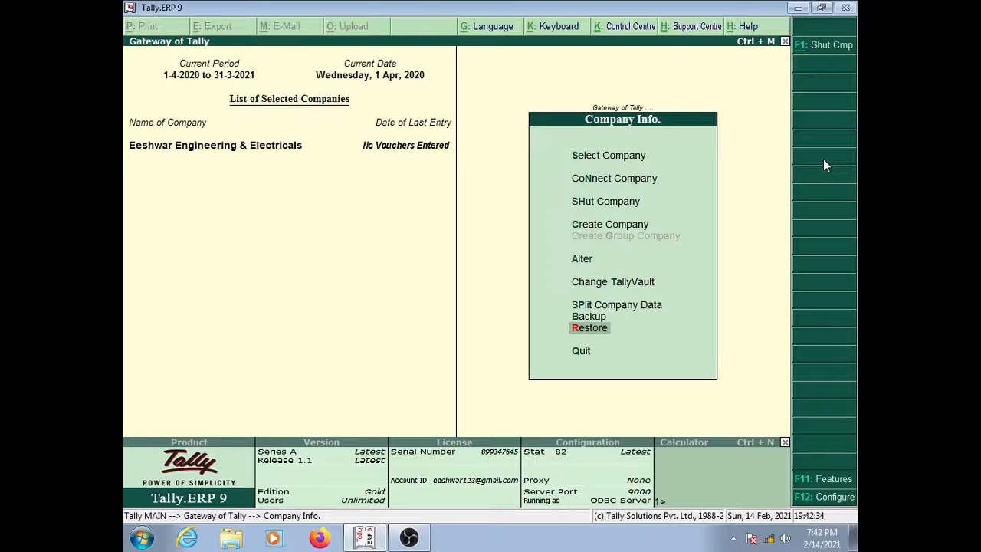
{"action": "key", "text": "Up"}
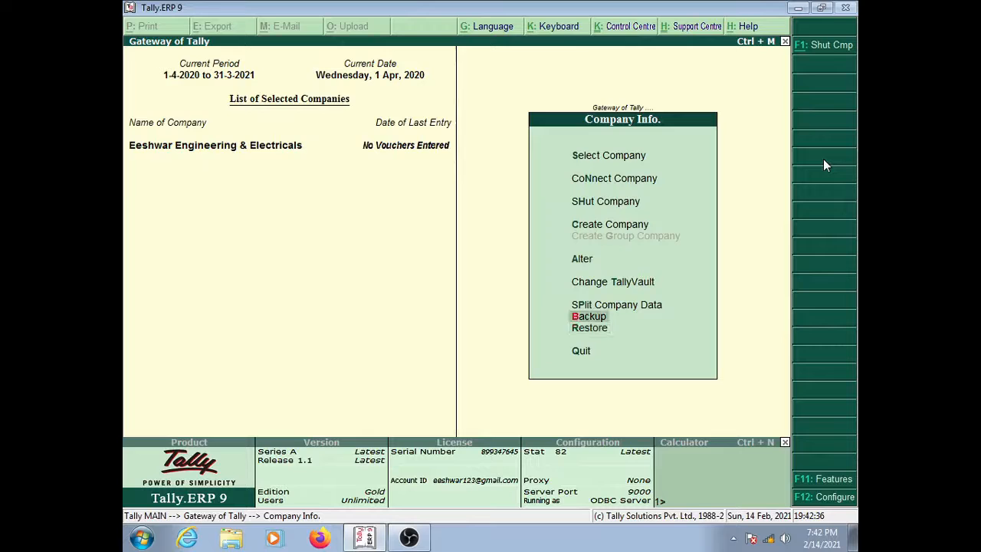
{"action": "key", "text": "Down"}
Step: Move up past Split and Change TallyVault to CoNnect Company
{"action": "key", "text": "Up"}
{"action": "key", "text": "Up"}
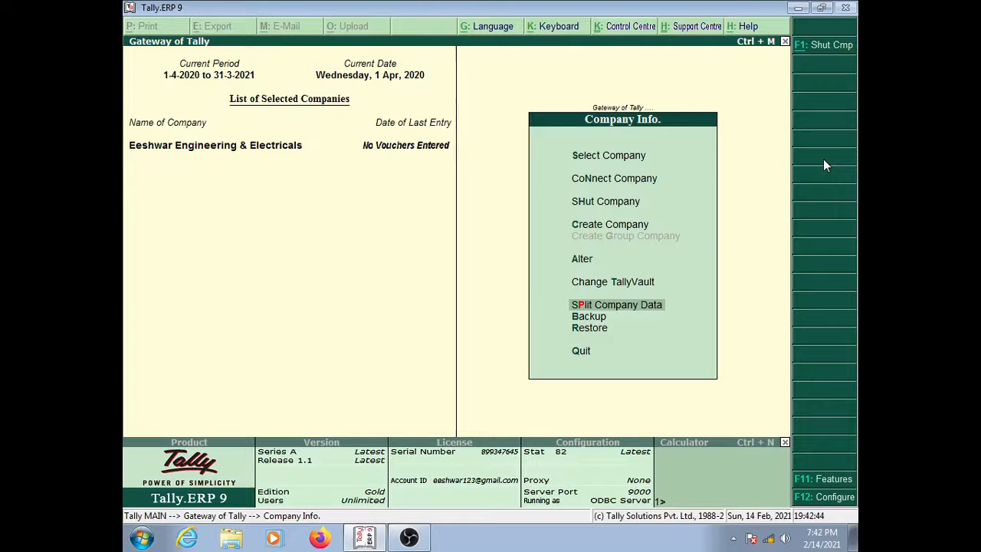
{"action": "key", "text": "Up"}
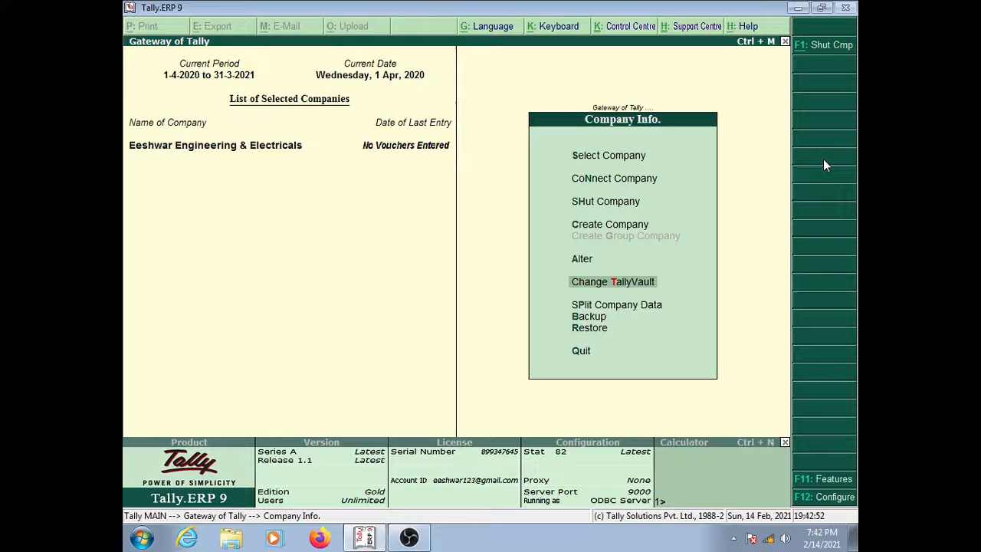
{"action": "key", "text": "Up"}
{"action": "key", "text": "Up"}
{"action": "key", "text": "Up"}
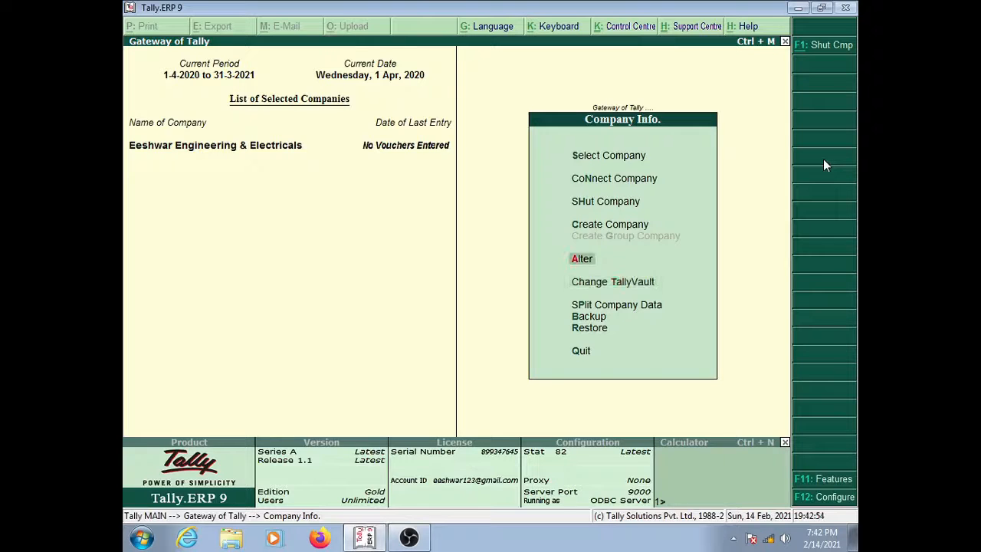
{"action": "key", "text": "Up"}
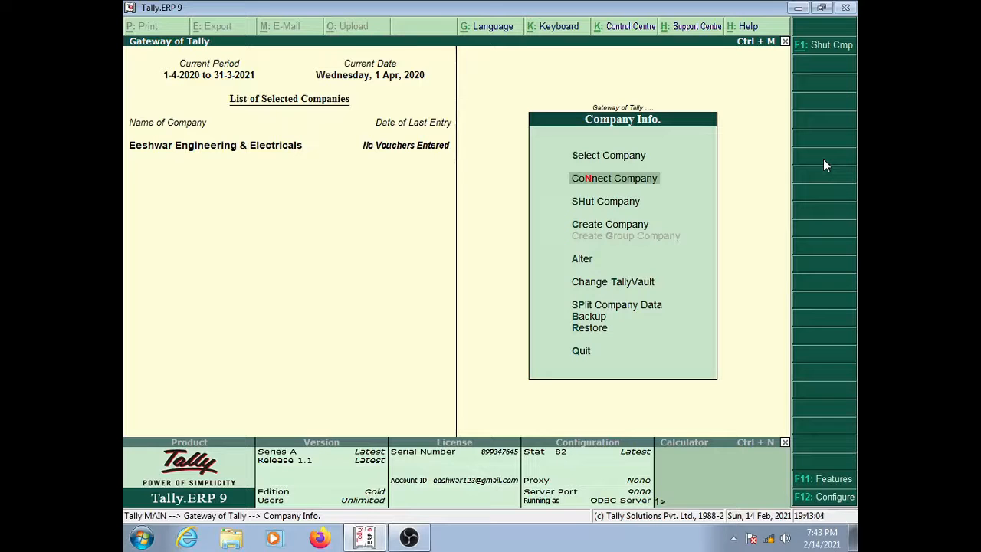
Step: View the Tally.NET CoNnect Company screen and leave it, confirming Quit
{"action": "key", "text": "Return"}
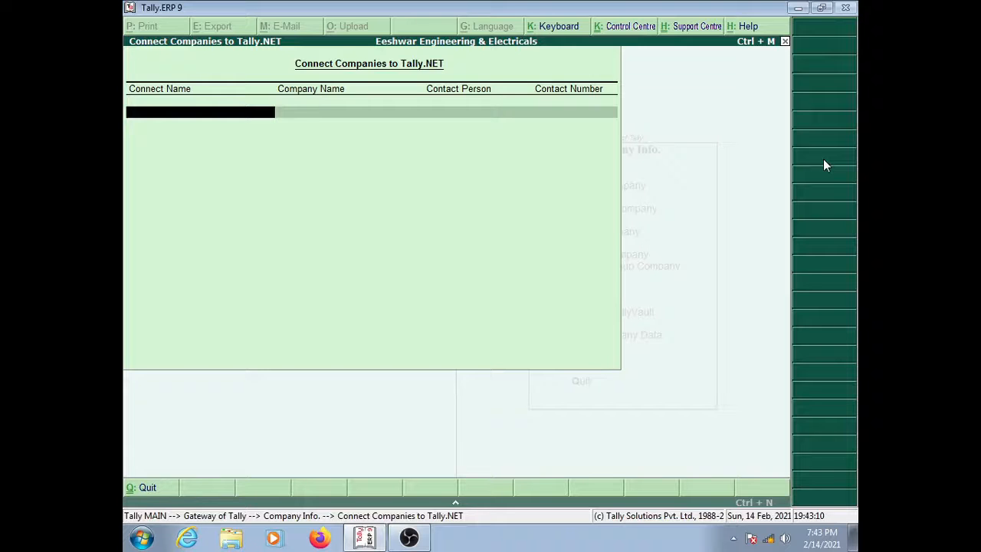
{"action": "key", "text": "Escape"}
{"action": "key", "text": "Return"}
Step: Browse the Company Info options, then exit to Gateway of Tally
{"action": "key", "text": "Down"}
{"action": "key", "text": "Down"}
{"action": "key", "text": "Down"}
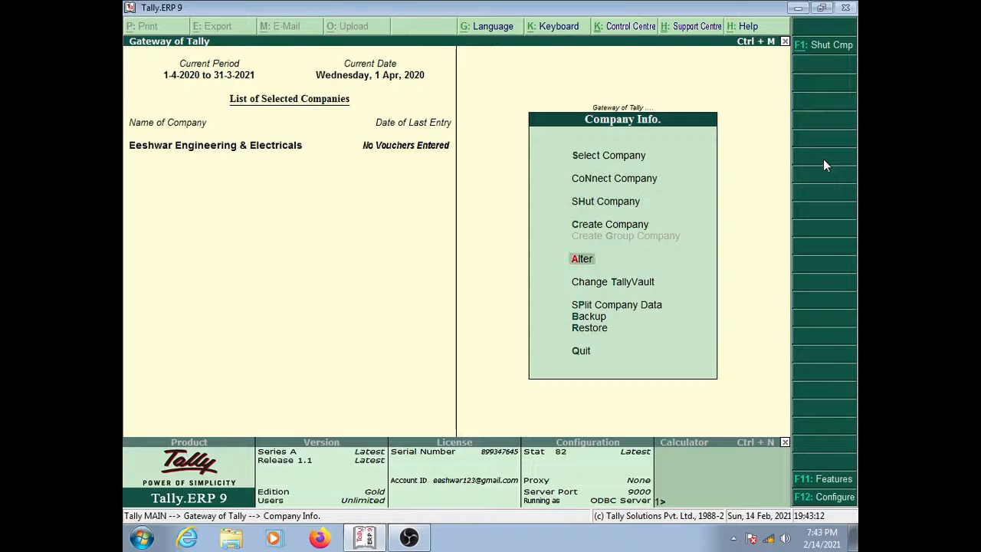
{"action": "key", "text": "Down"}
{"action": "key", "text": "Up"}
{"action": "key", "text": "Up"}
{"action": "key", "text": "Up"}
{"action": "key", "text": "Up"}
{"action": "key", "text": "Up"}
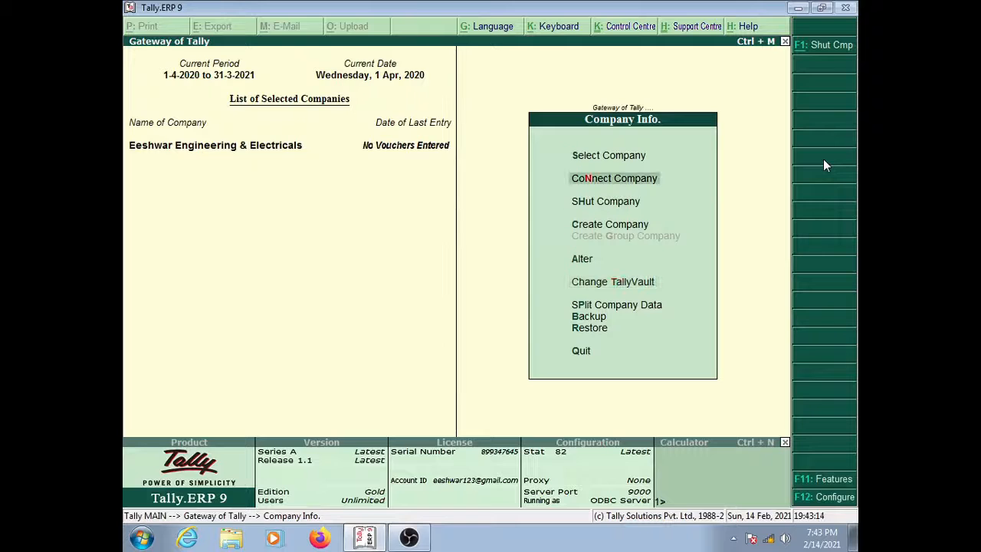
{"action": "key", "text": "Down"}
{"action": "key", "text": "Down"}
{"action": "key", "text": "Down"}
{"action": "key", "text": "Down"}
{"action": "key", "text": "Down"}
{"action": "key", "text": "Down"}
{"action": "key", "text": "Down"}
{"action": "key", "text": "Down"}
{"action": "key", "text": "Down"}
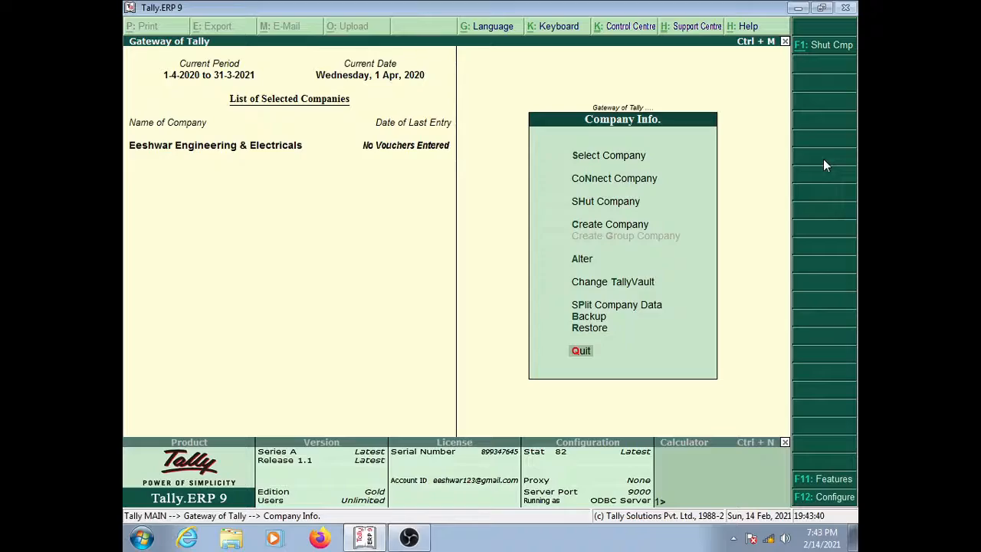
{"action": "key", "text": "Escape"}
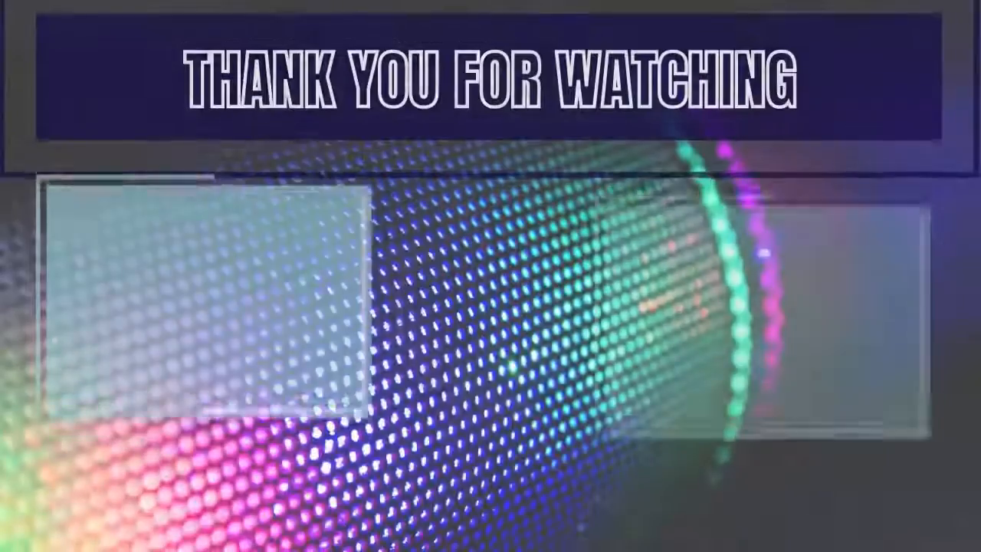